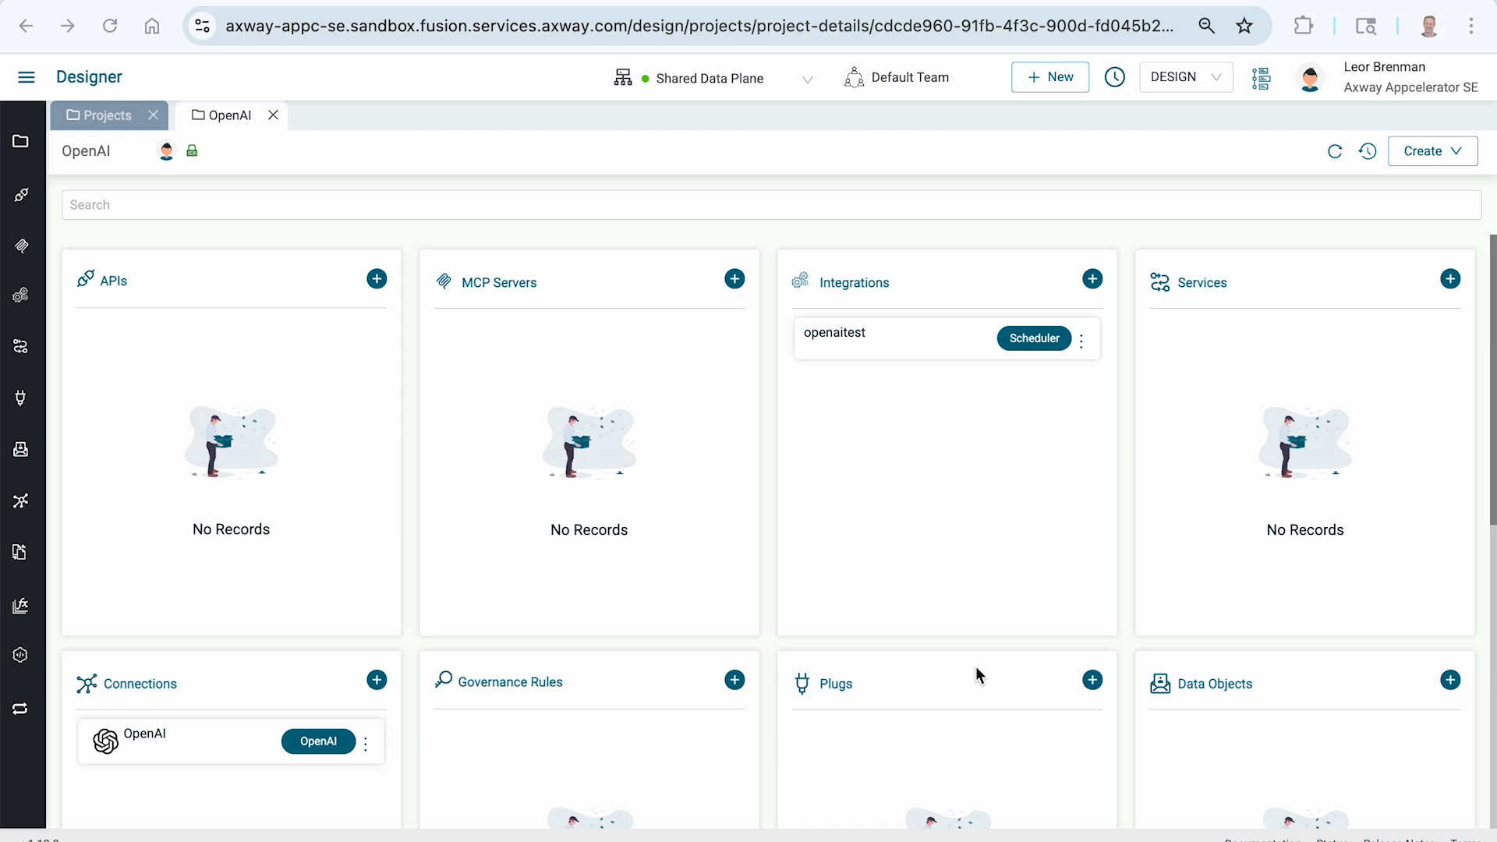
Open the openaitest integration's OpenAI Chat step and review the General and Security settings of its connection
click(833, 337)
click(456, 279)
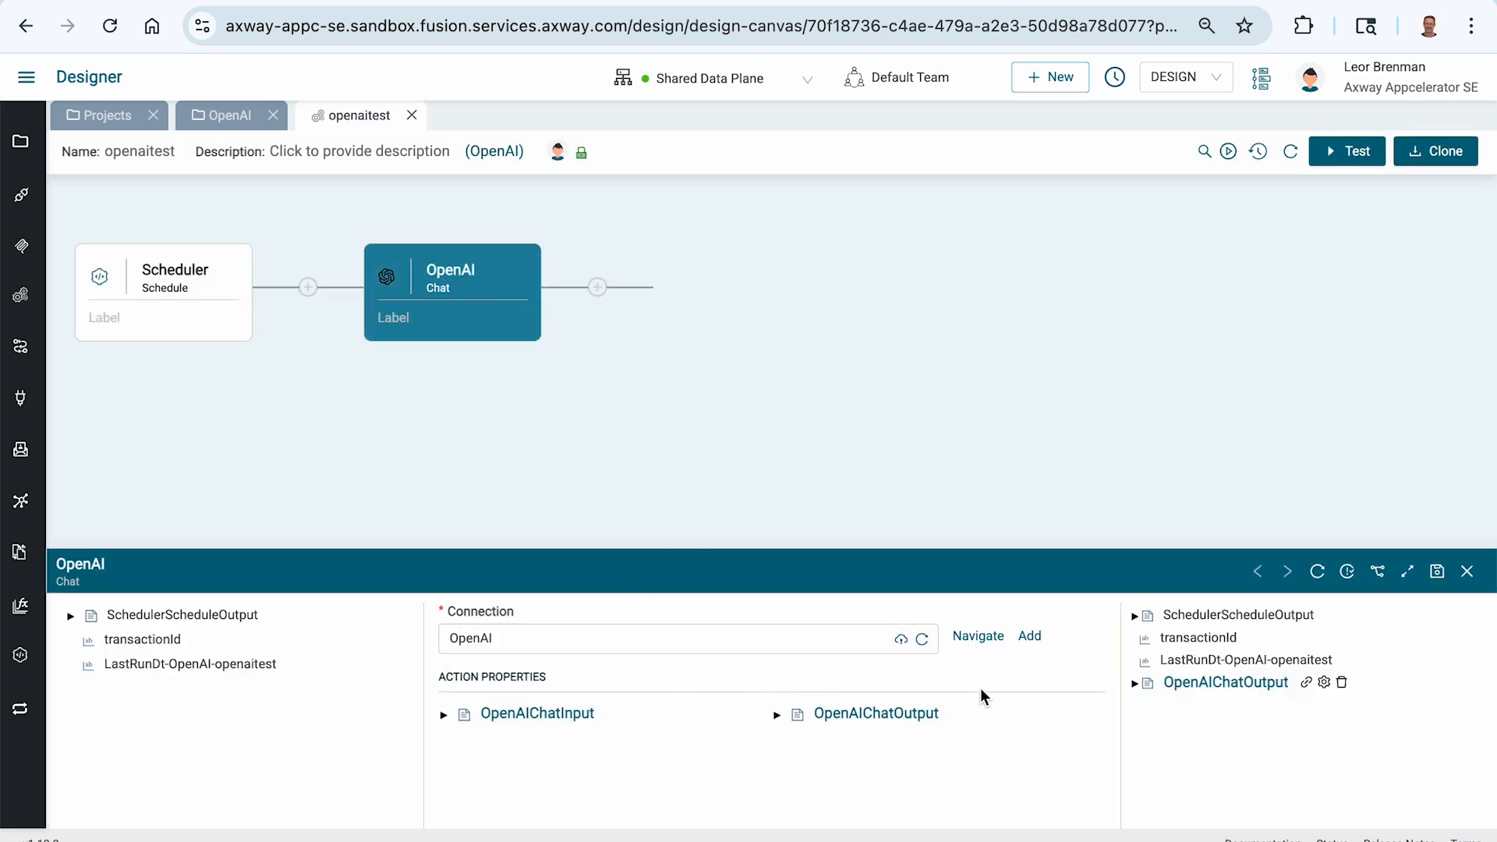
click(978, 637)
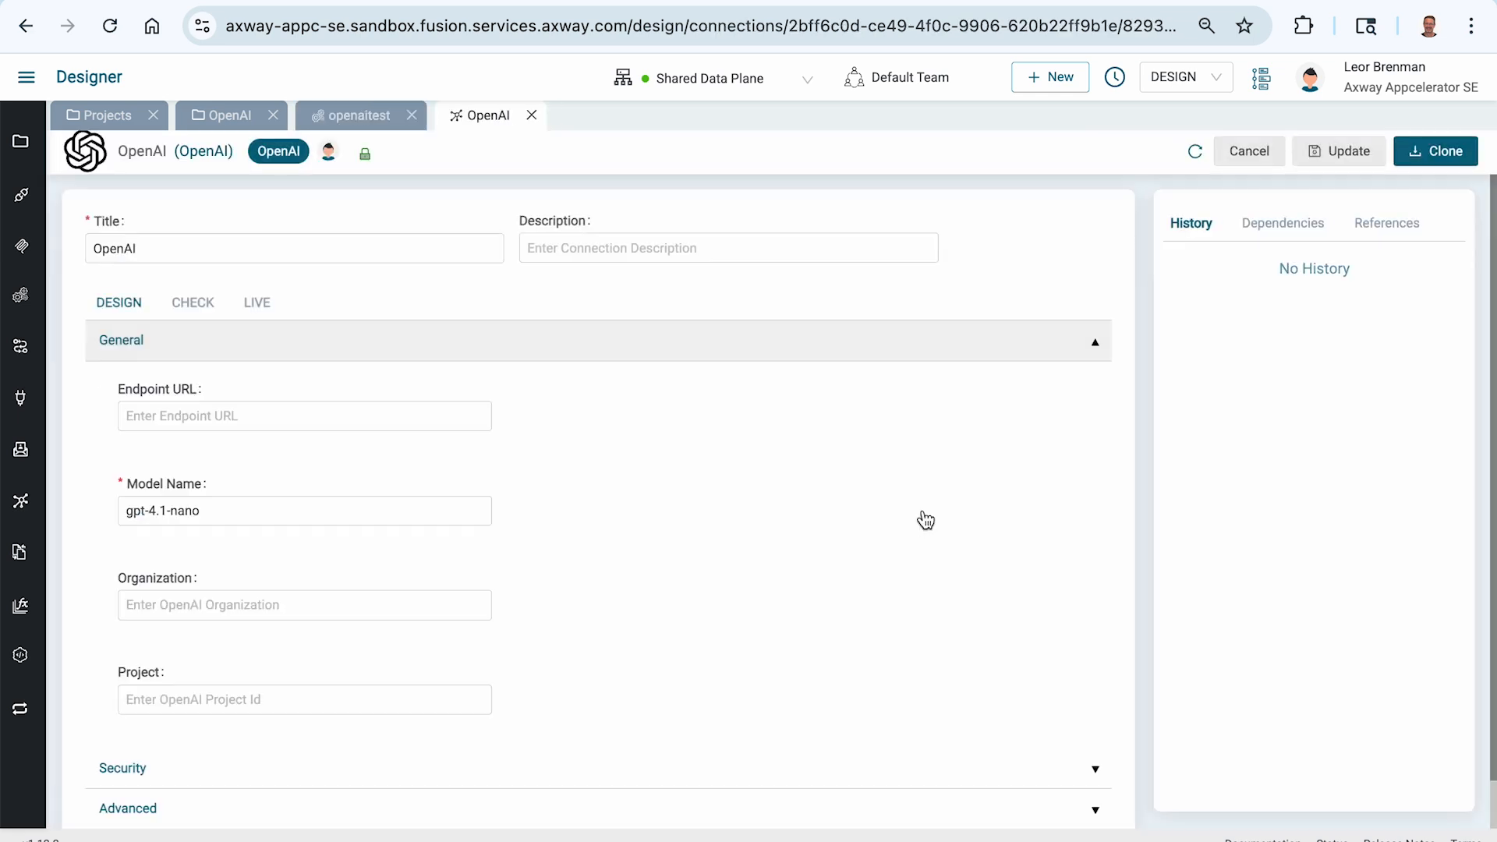
scroll(809, 494, down, 1)
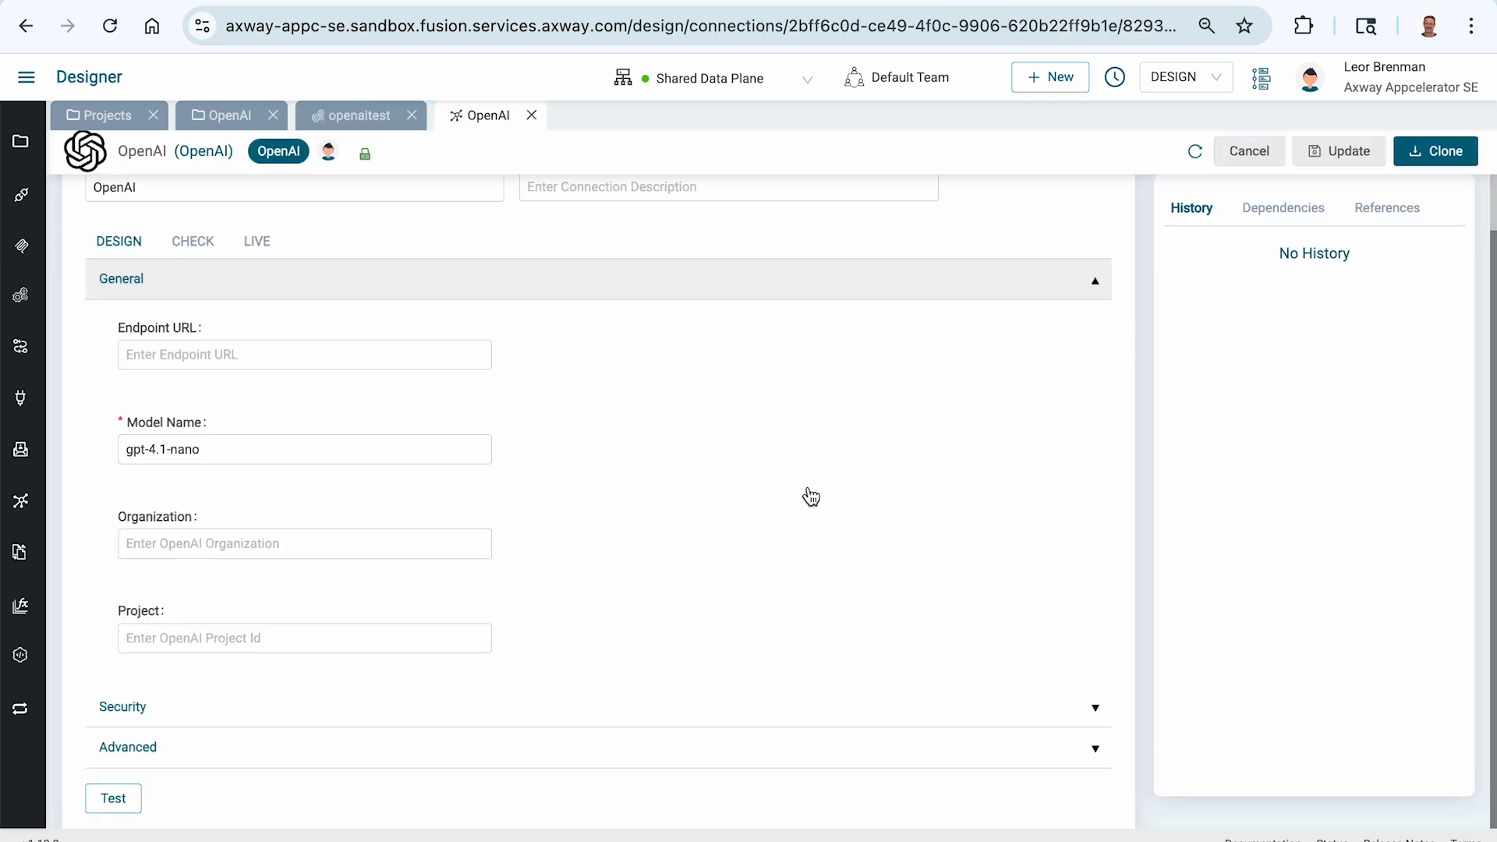
click(810, 693)
scroll(799, 715, down, 2)
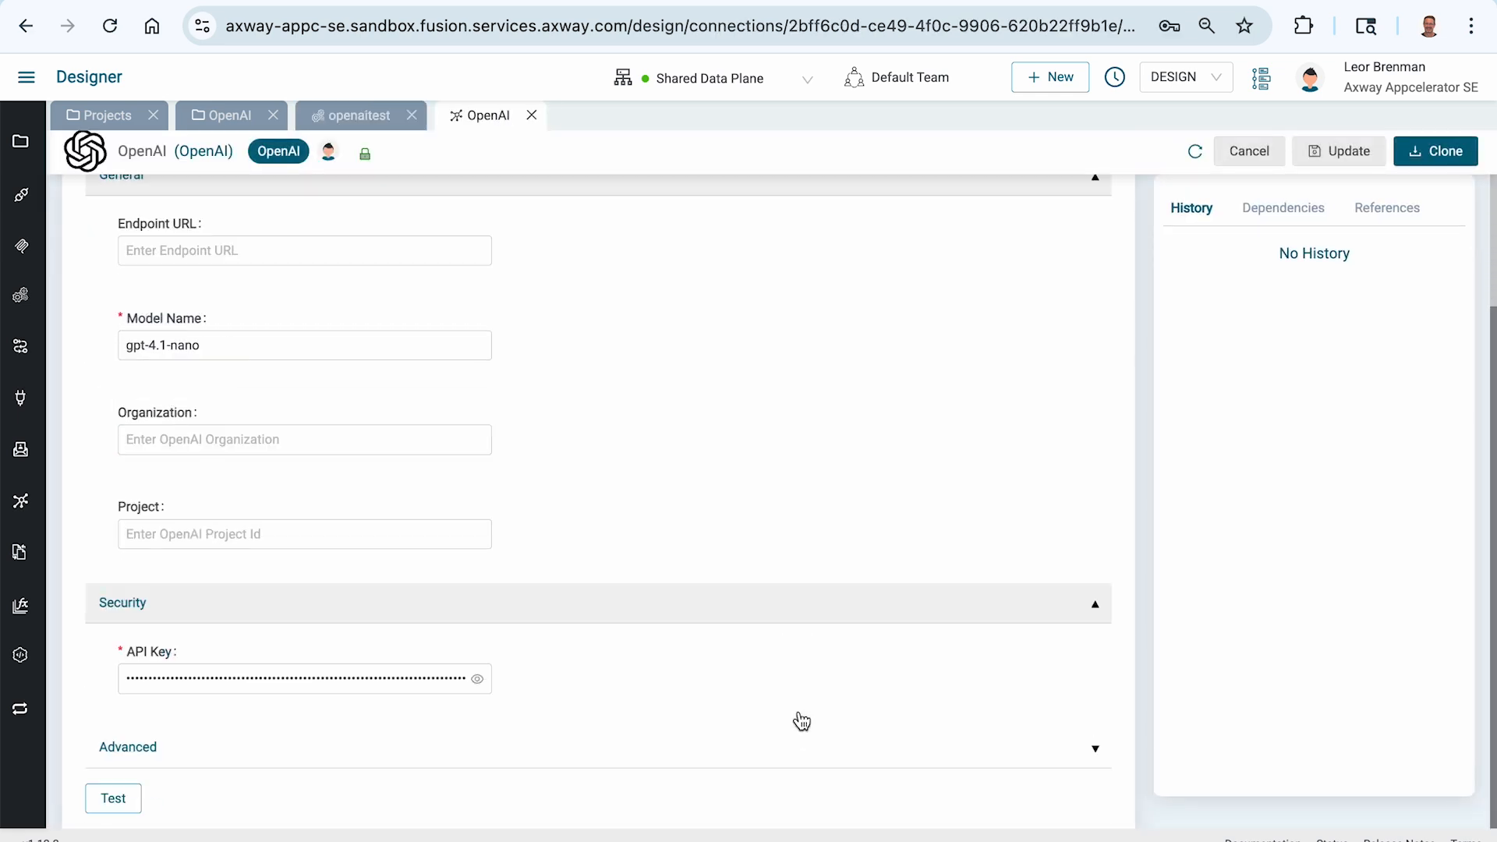
scroll(802, 721, up, 3)
click(531, 115)
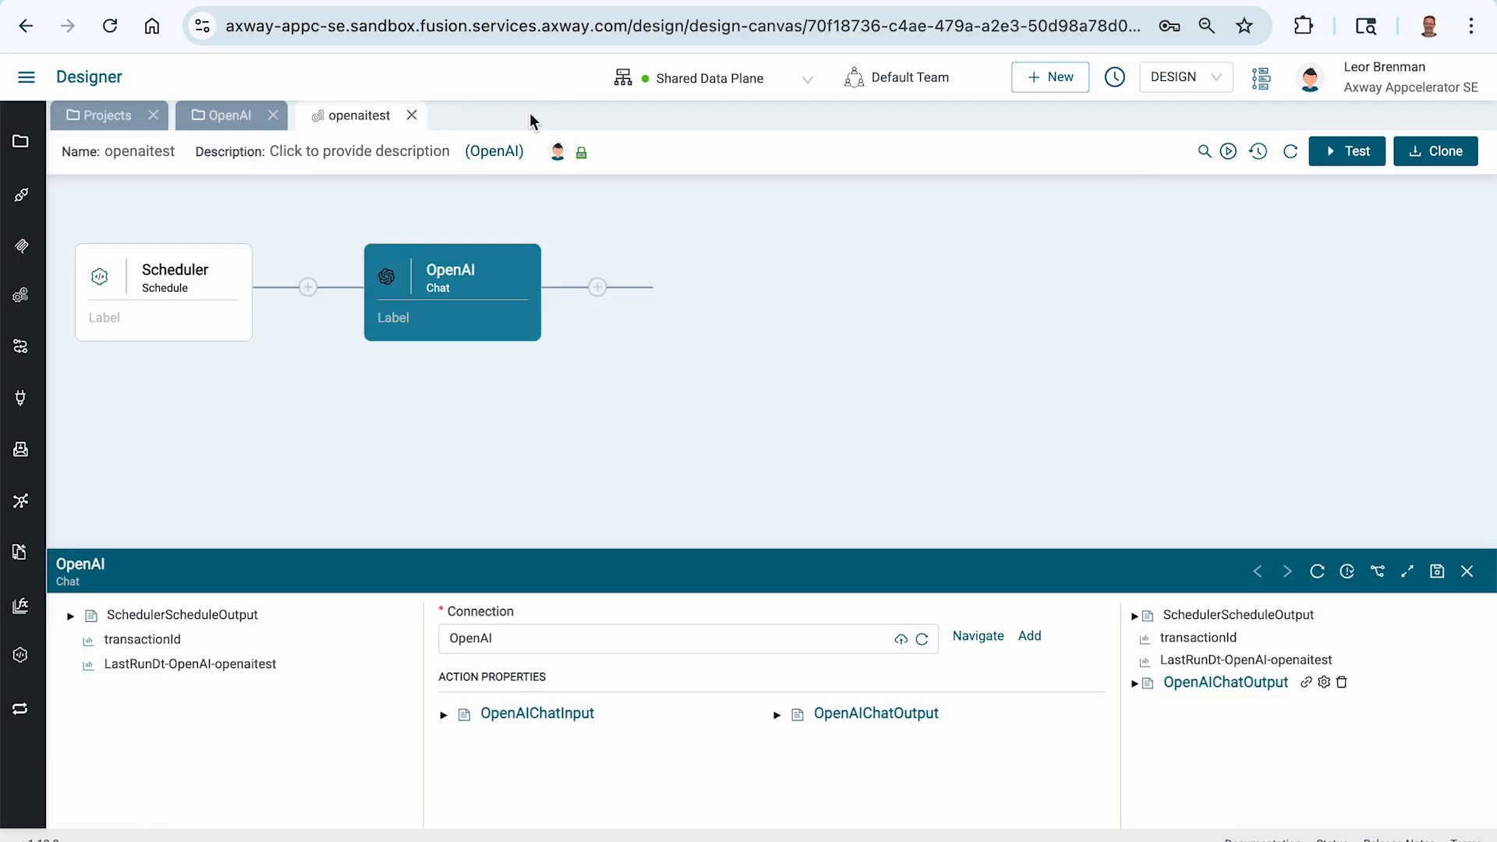
Examine the prompt and messages text values in the OpenAI Chat step's OpenAIChatInput
click(1407, 571)
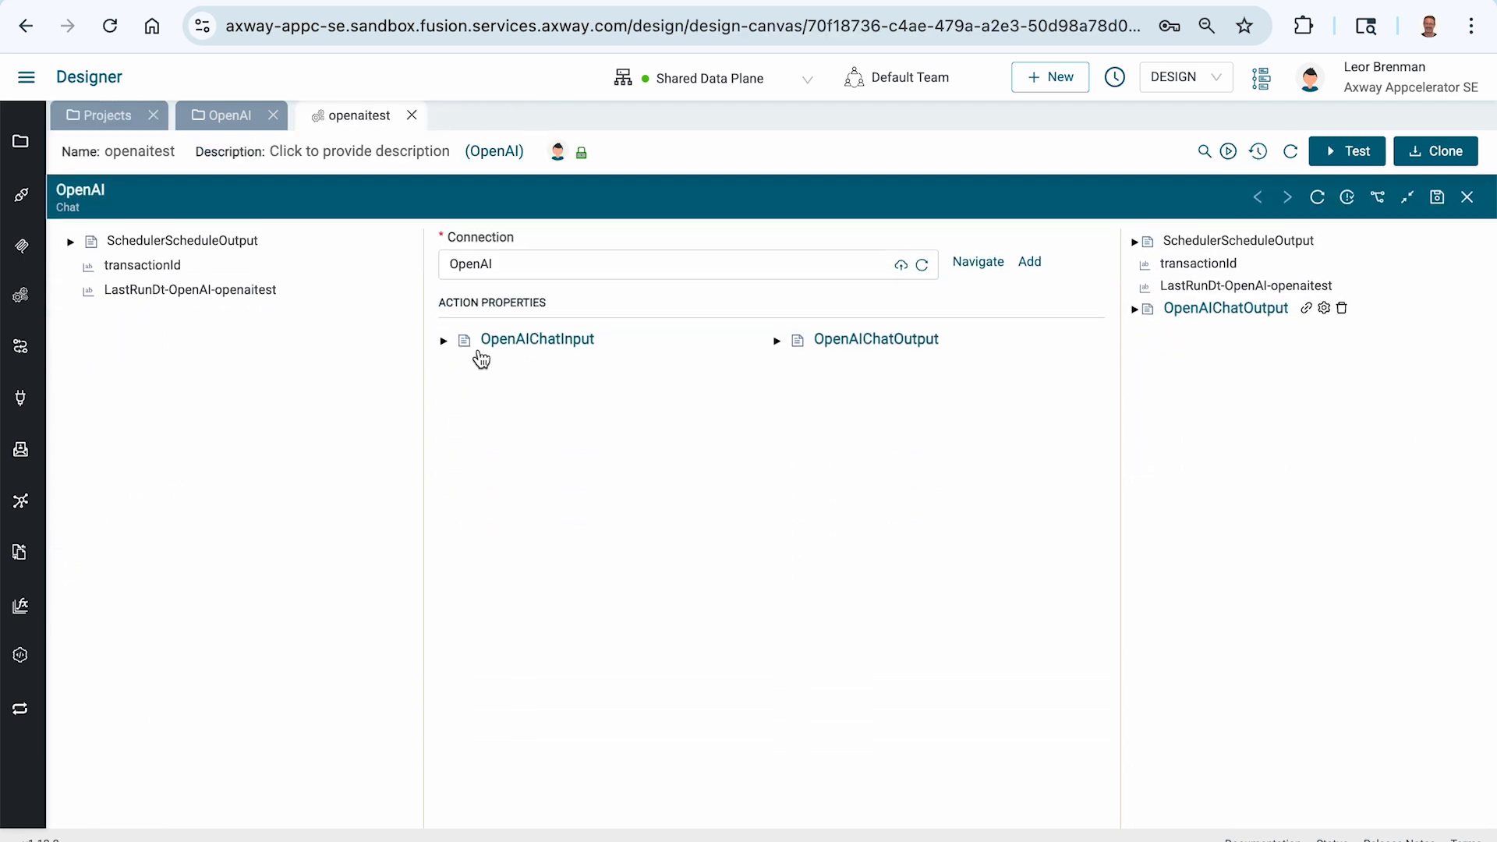
click(442, 345)
click(463, 363)
mouse_move(558, 382)
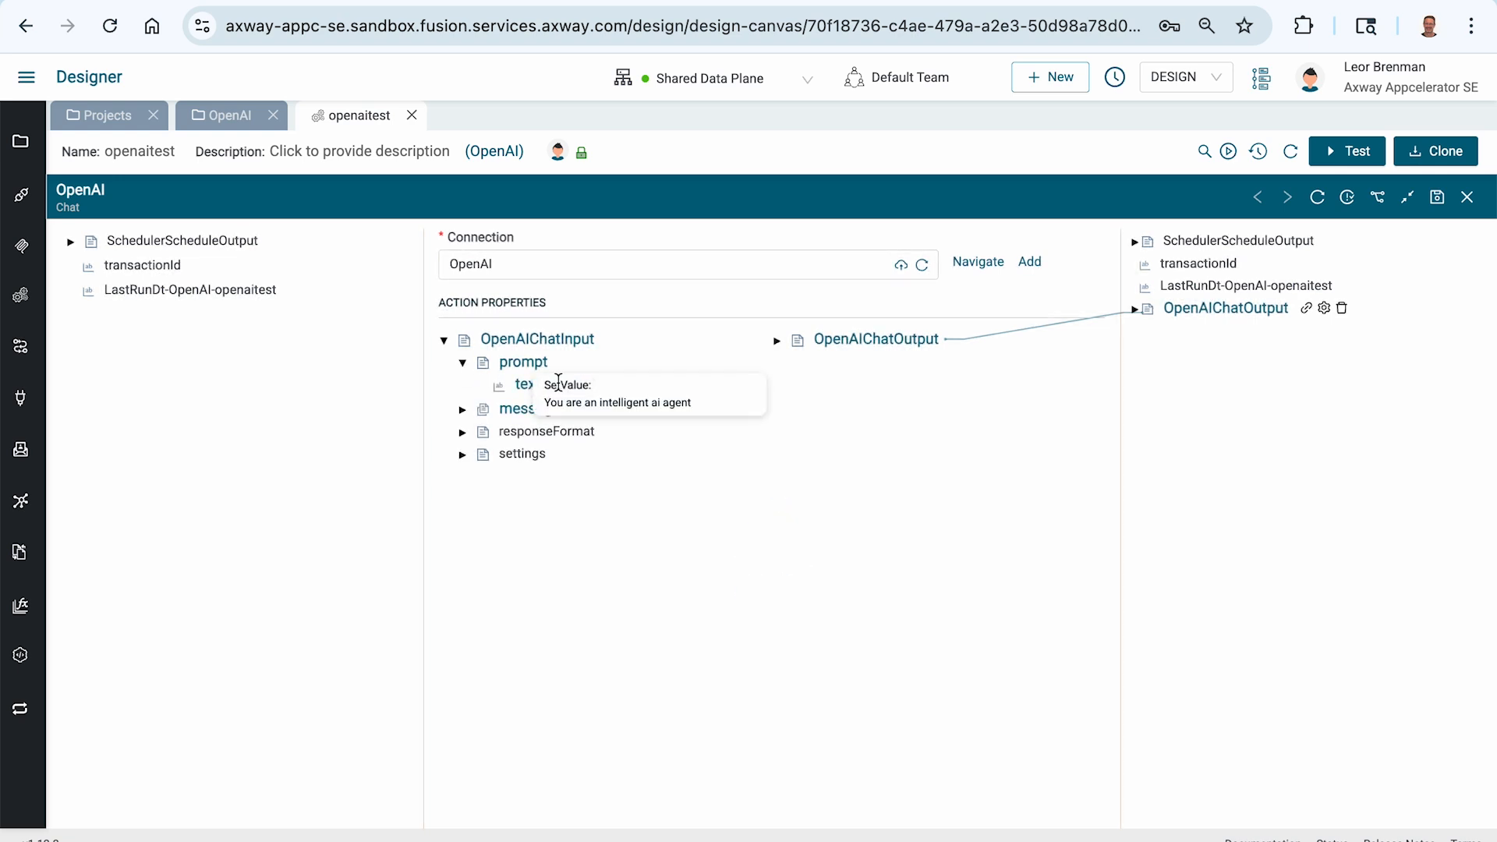
click(463, 410)
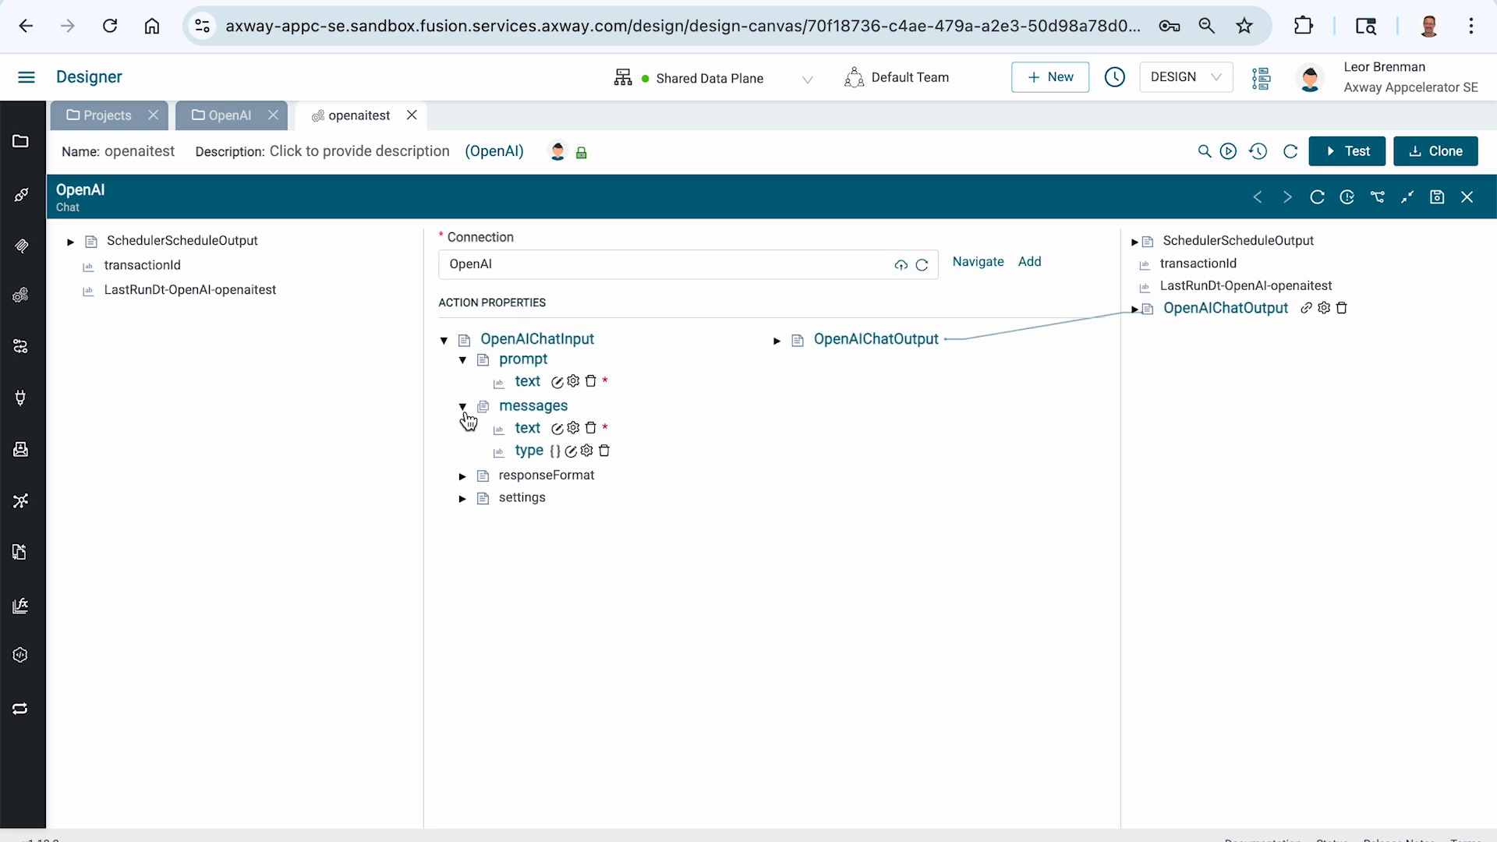
mouse_move(555, 427)
Run a test of the openaitest integration and refresh its transaction monitor until the executed steps are listed
click(1356, 151)
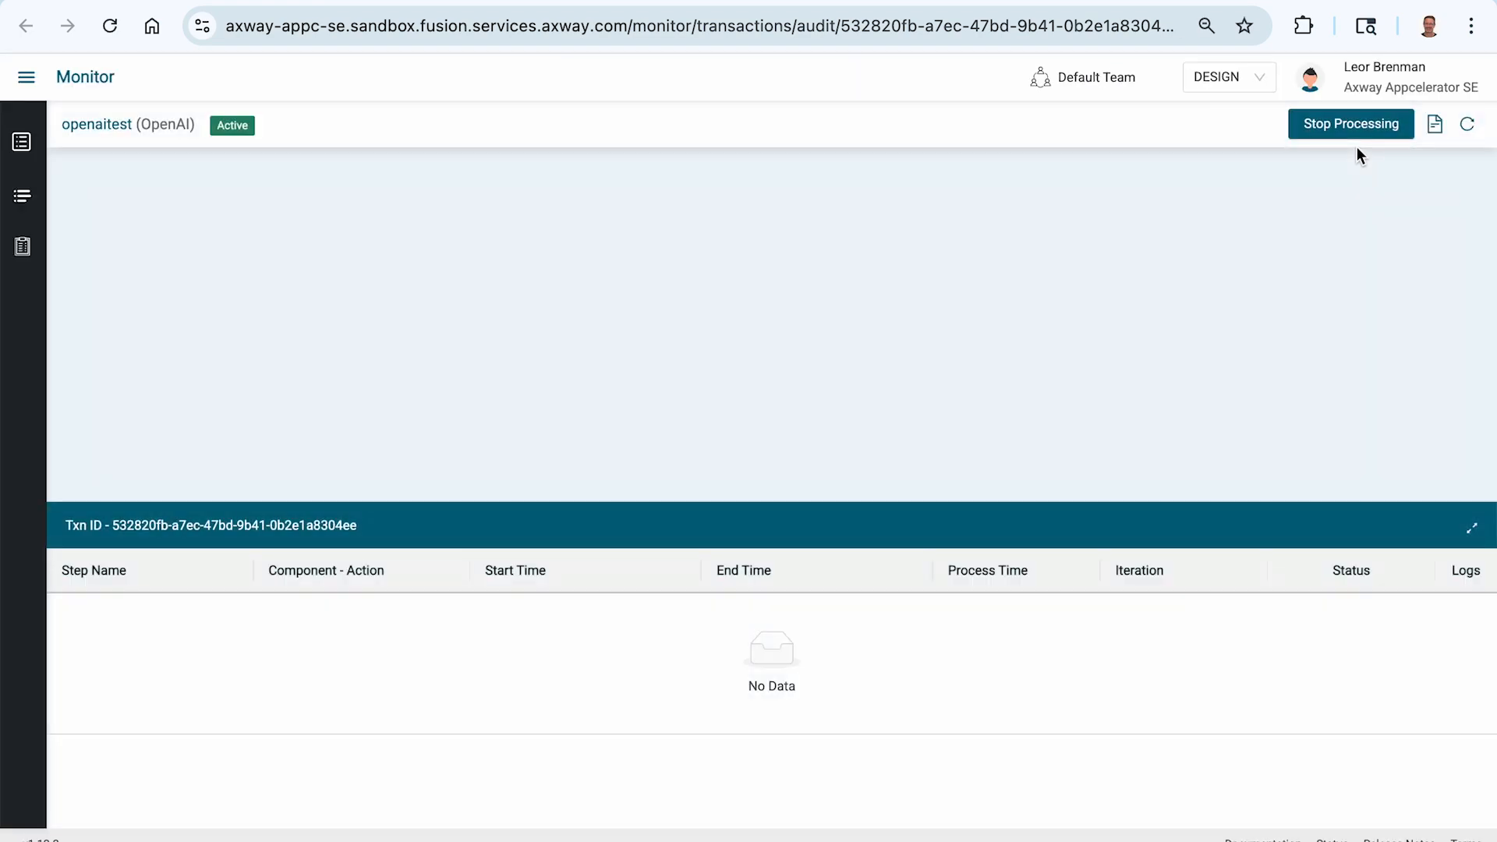
click(1467, 125)
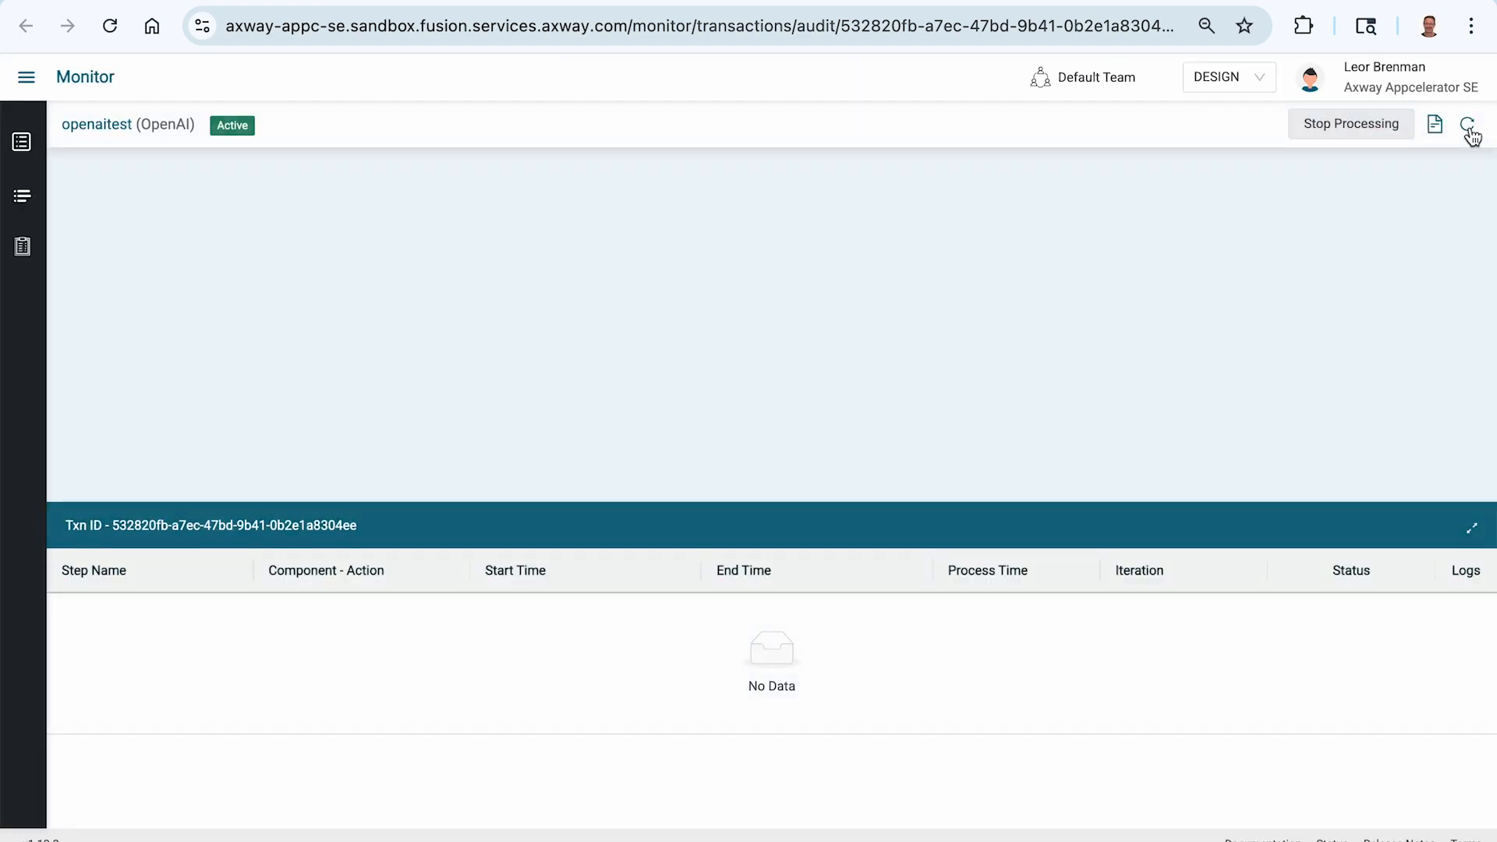
click(1468, 126)
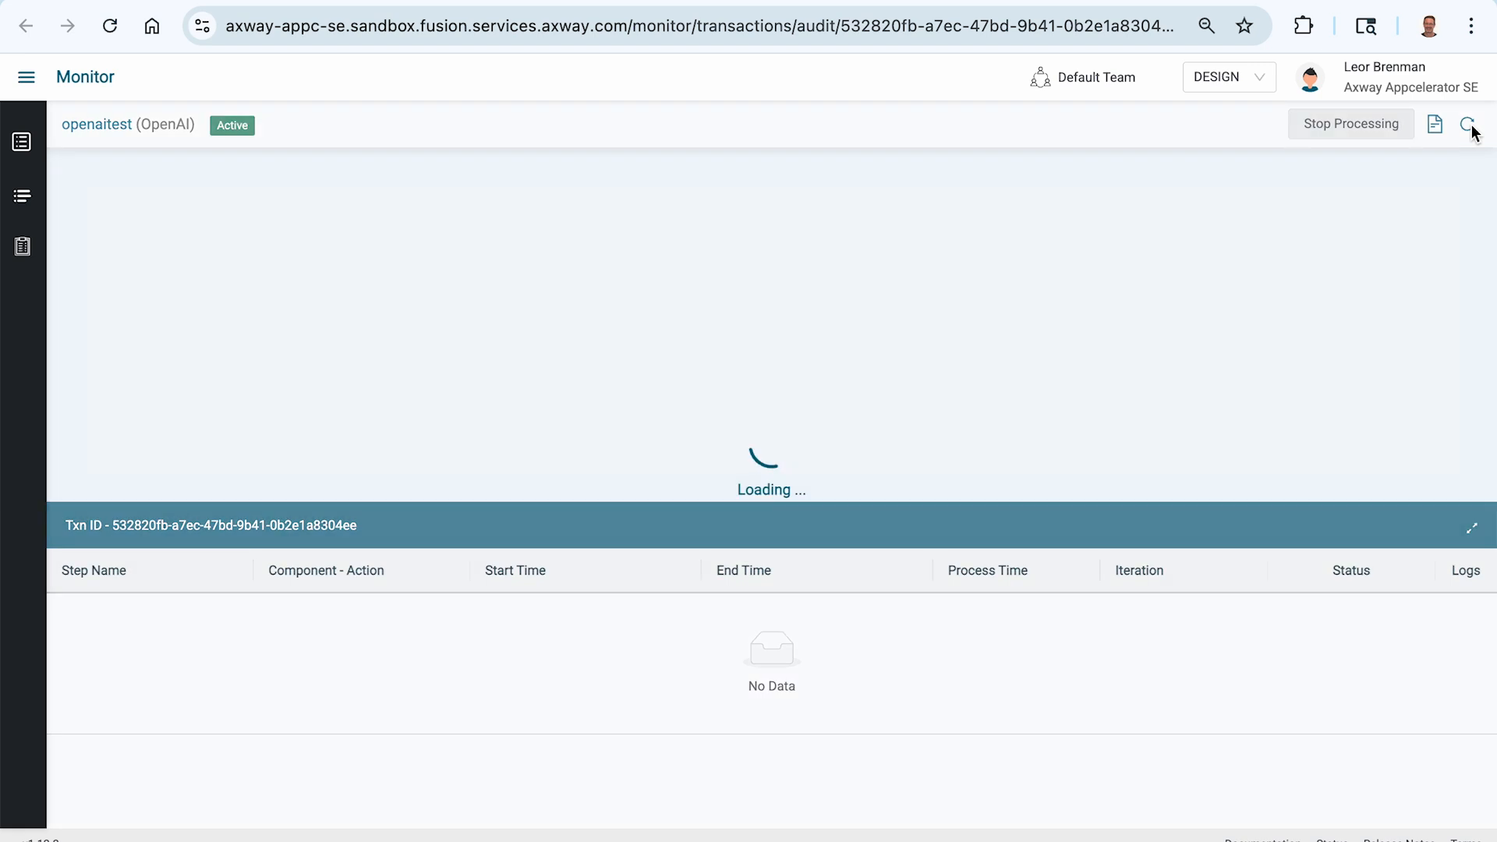
click(1470, 129)
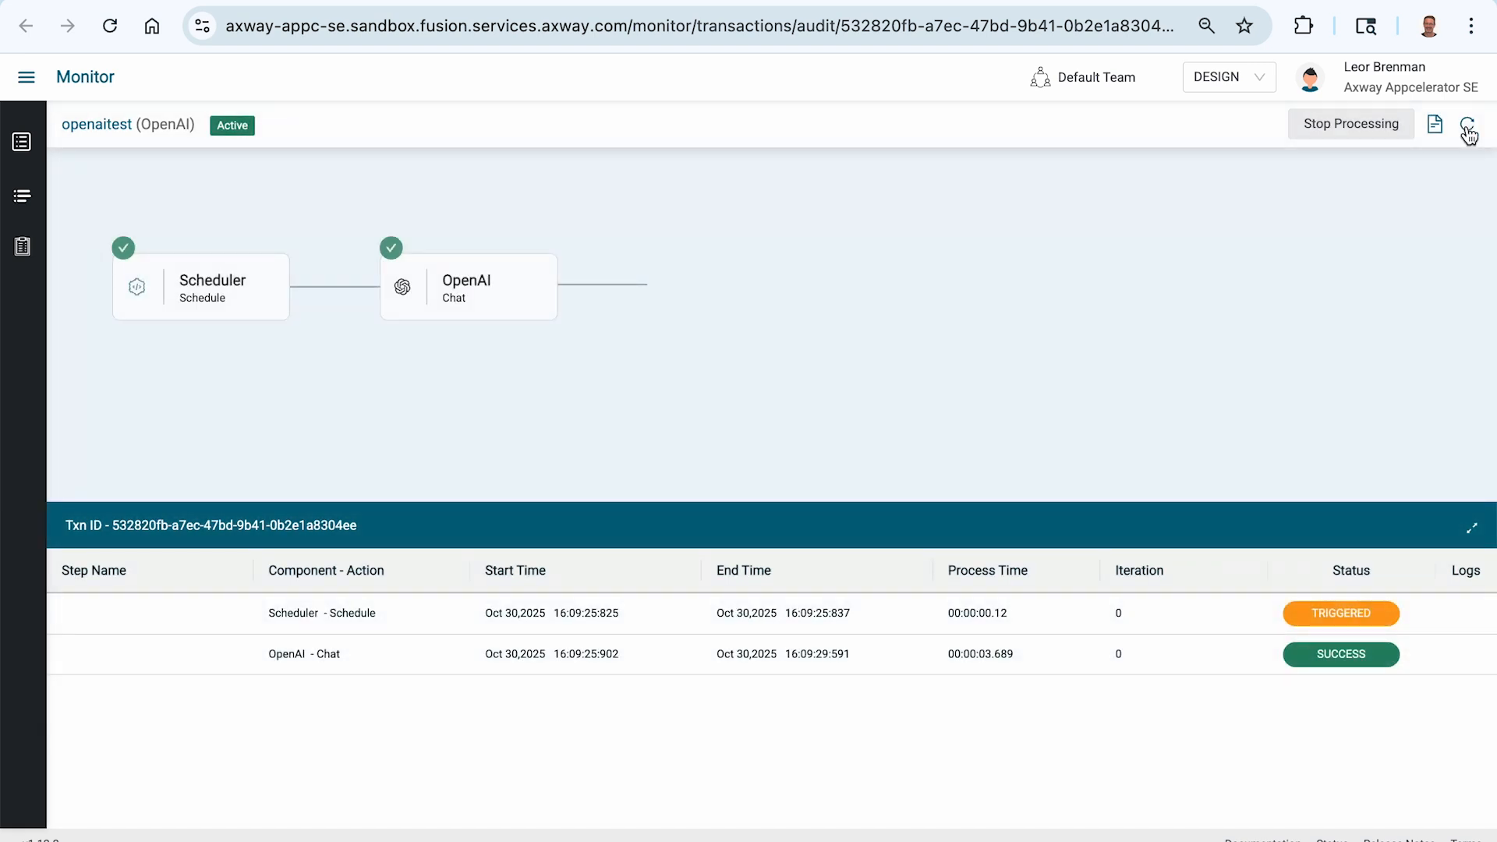
Inspect the response message text in the OpenAIChatOutput of the transaction's OpenAI Chat step
click(666, 659)
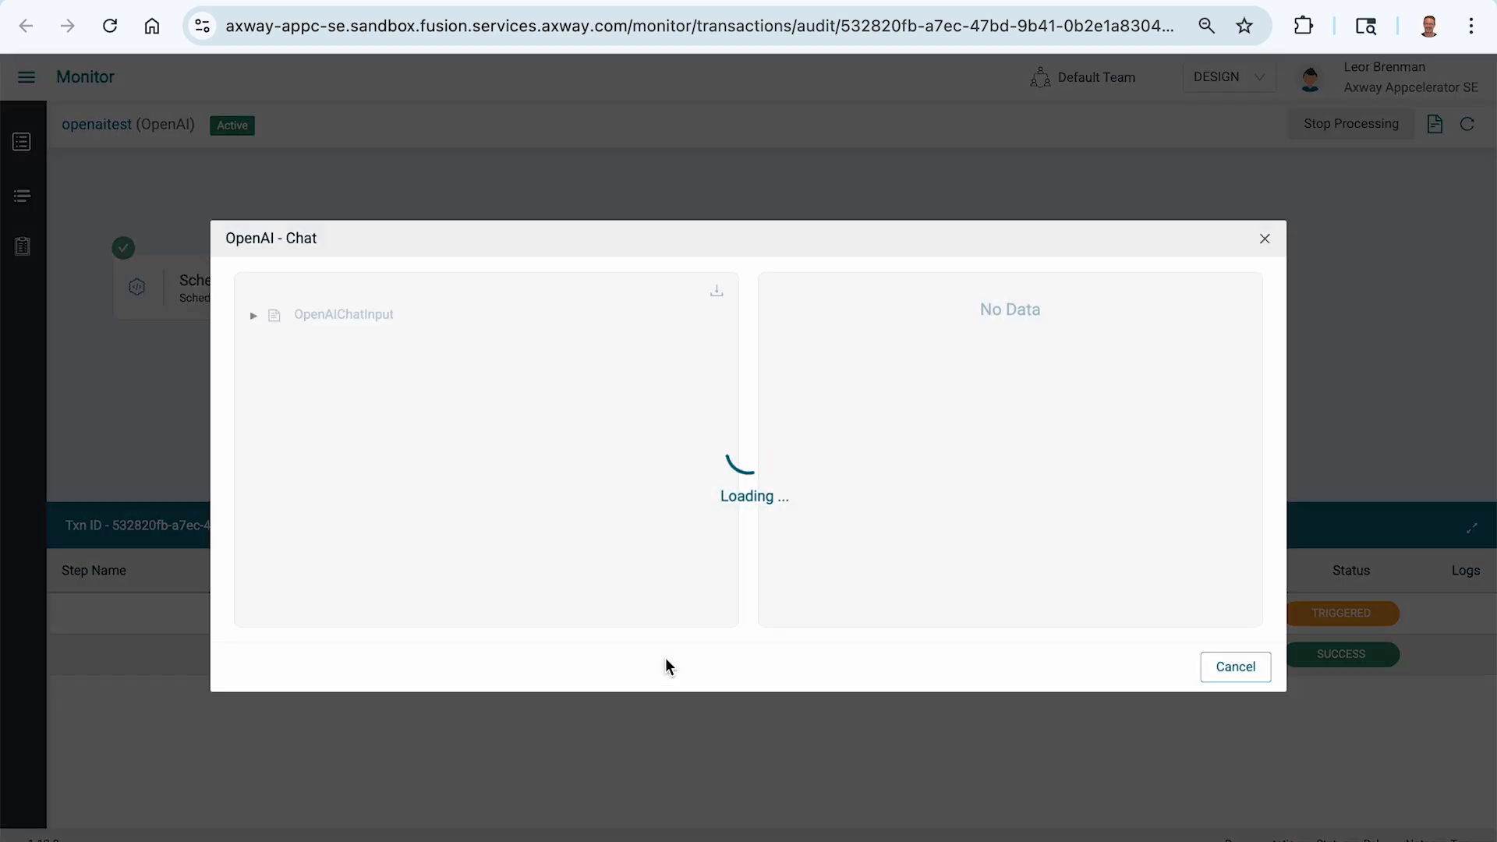
click(778, 388)
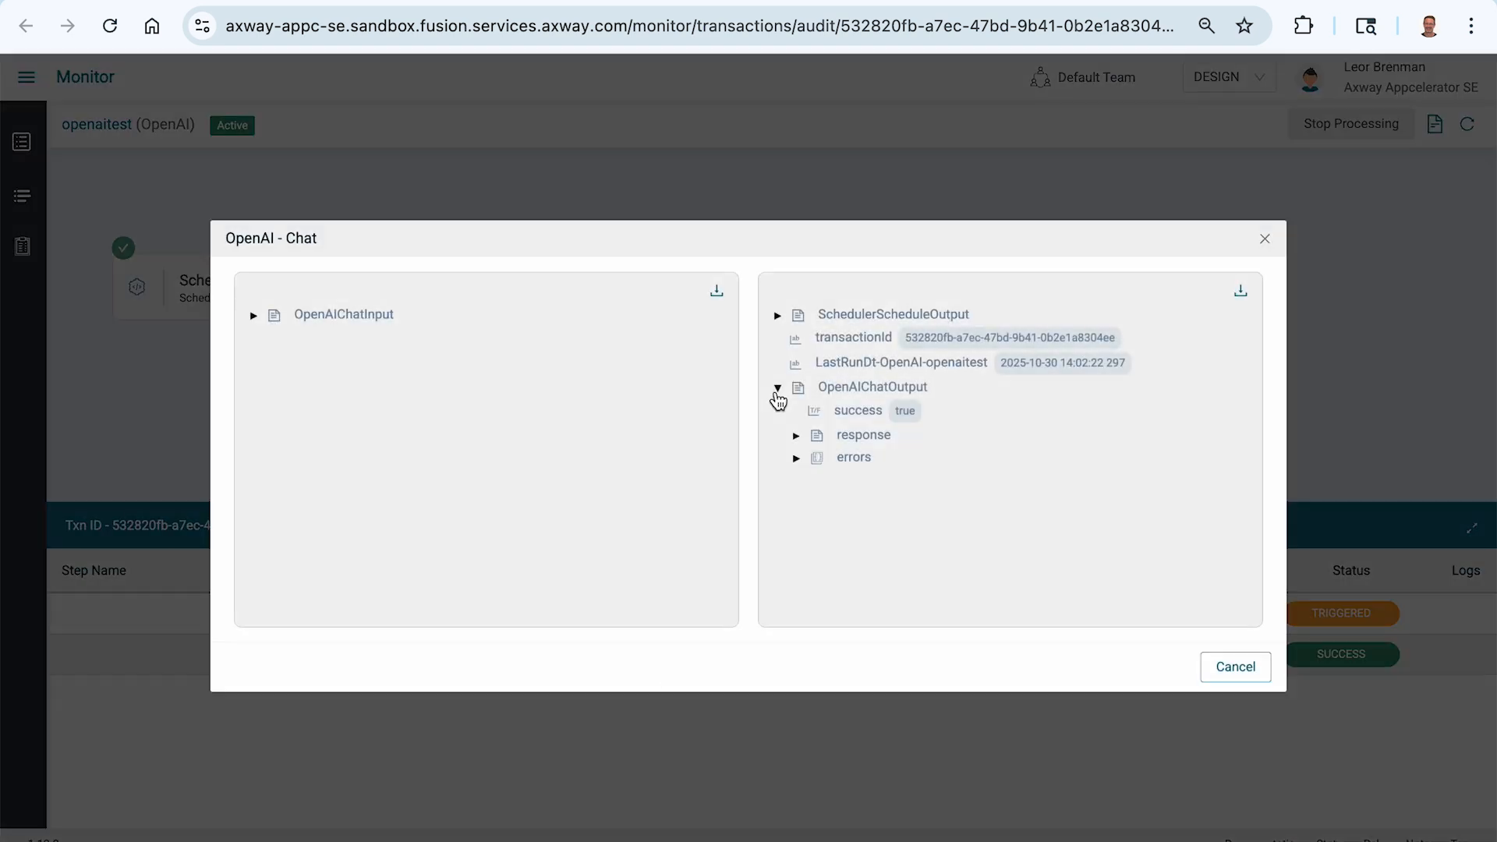
click(796, 435)
click(815, 462)
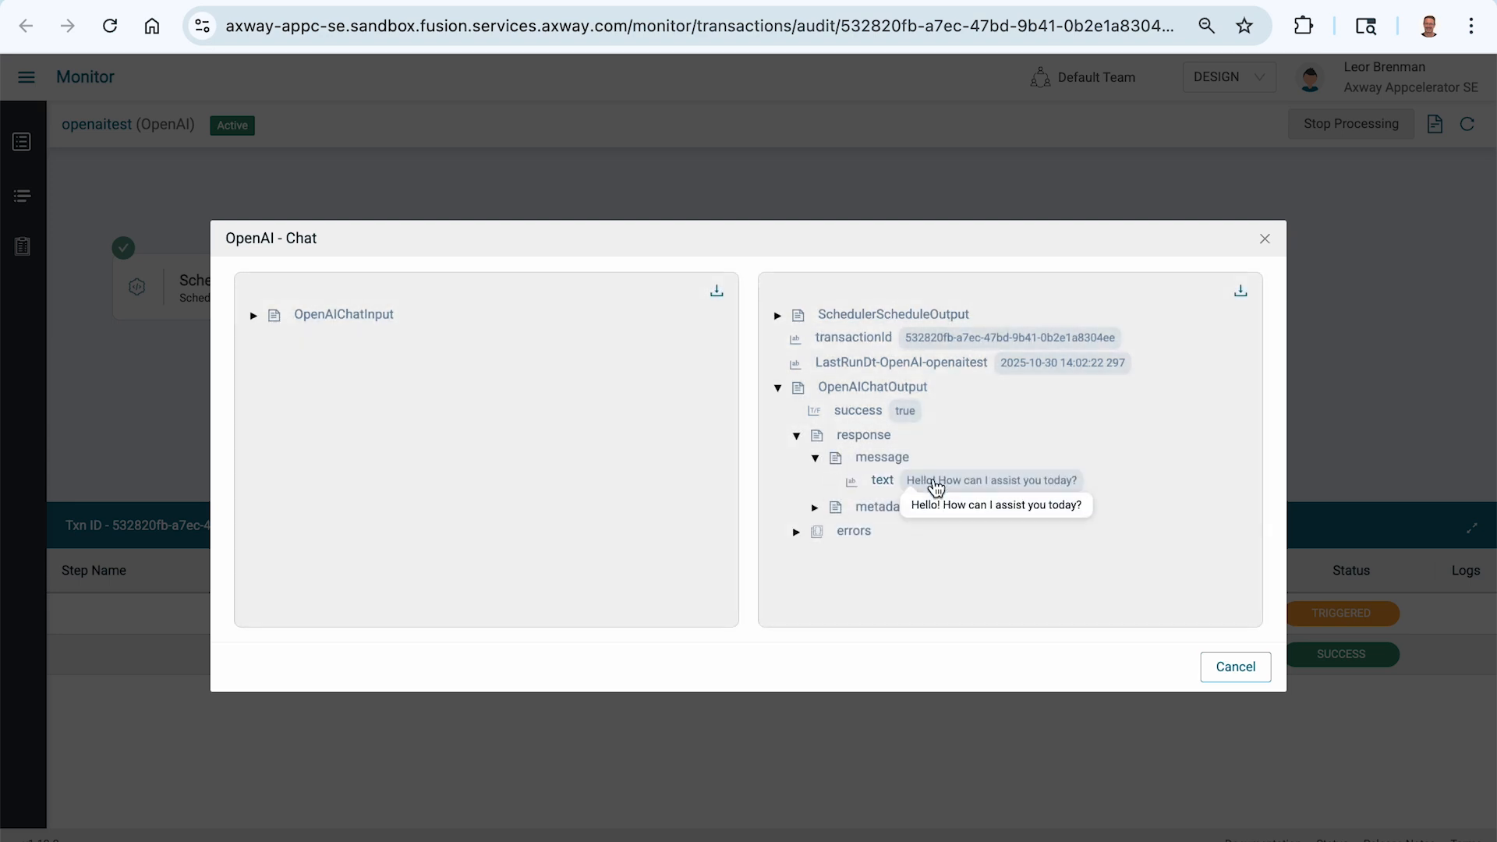
click(1222, 670)
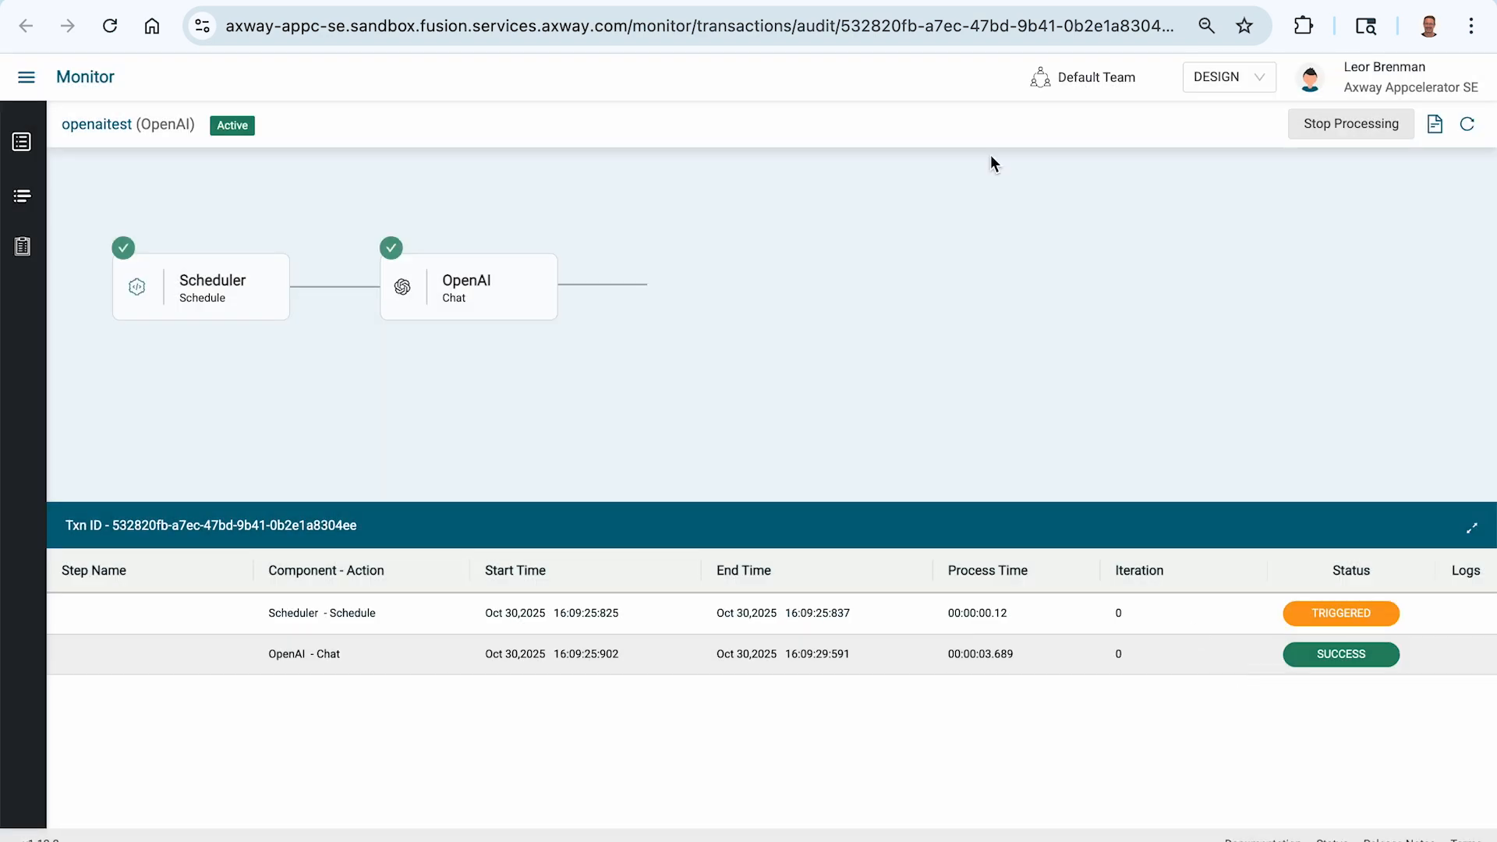
Back in the Designer, clone the openaitest integration as openaitest2 with the description "Product review moderator" in the OpenAI project
click(920, 1)
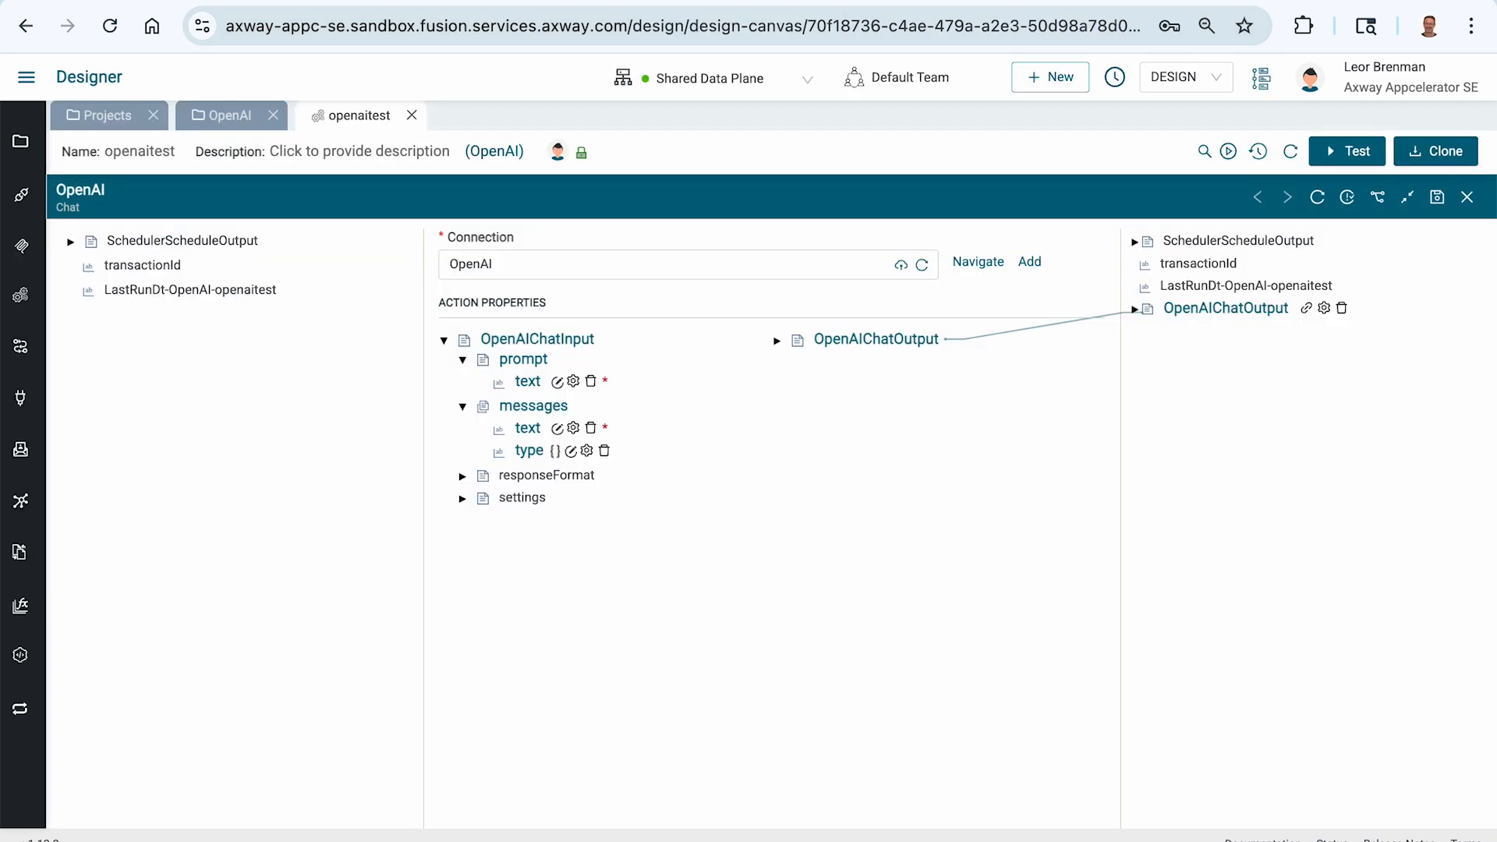
click(1465, 196)
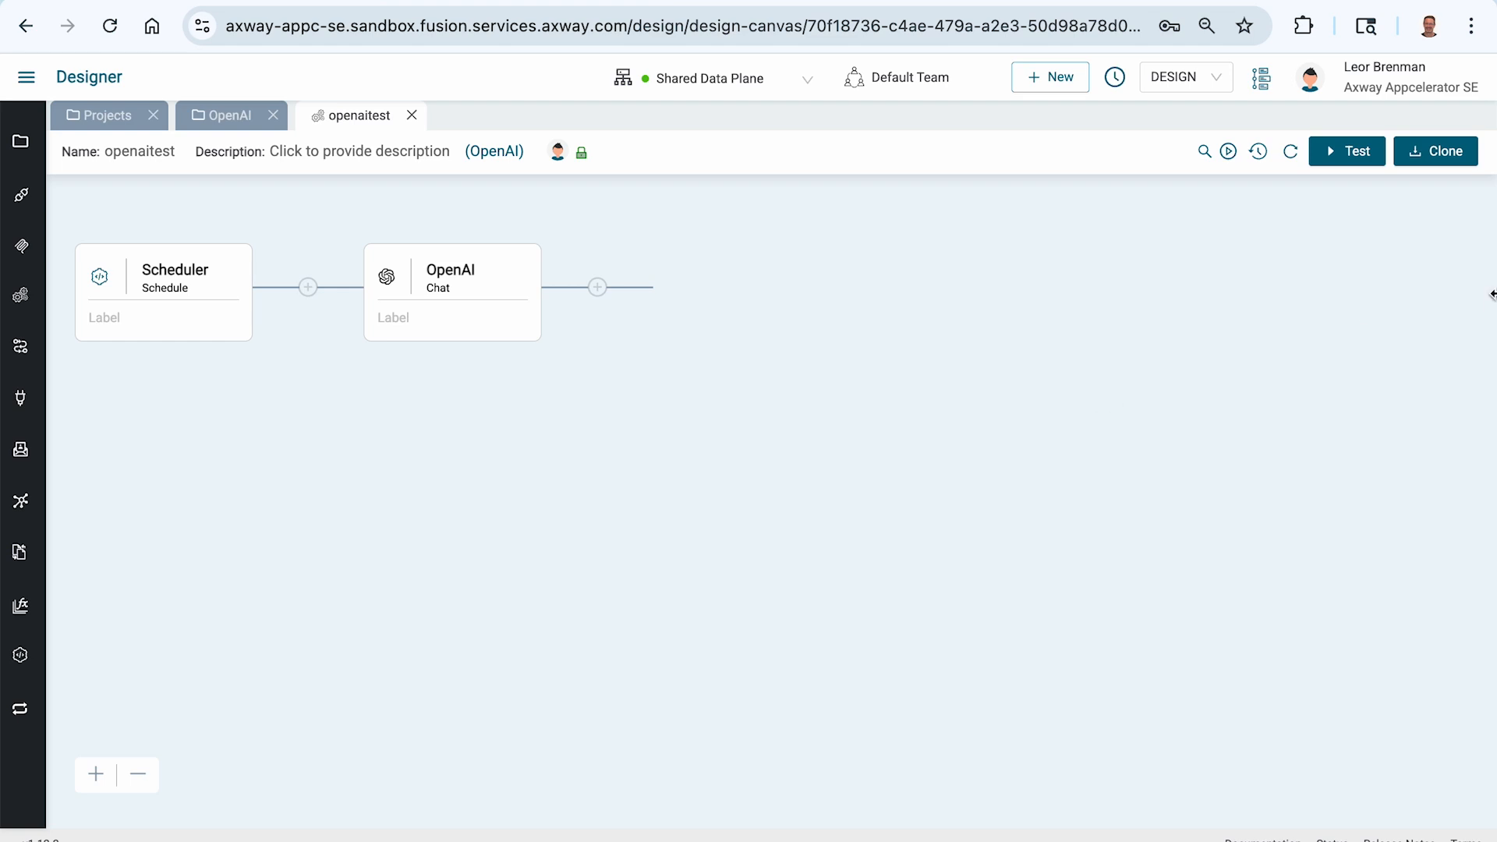
click(1423, 137)
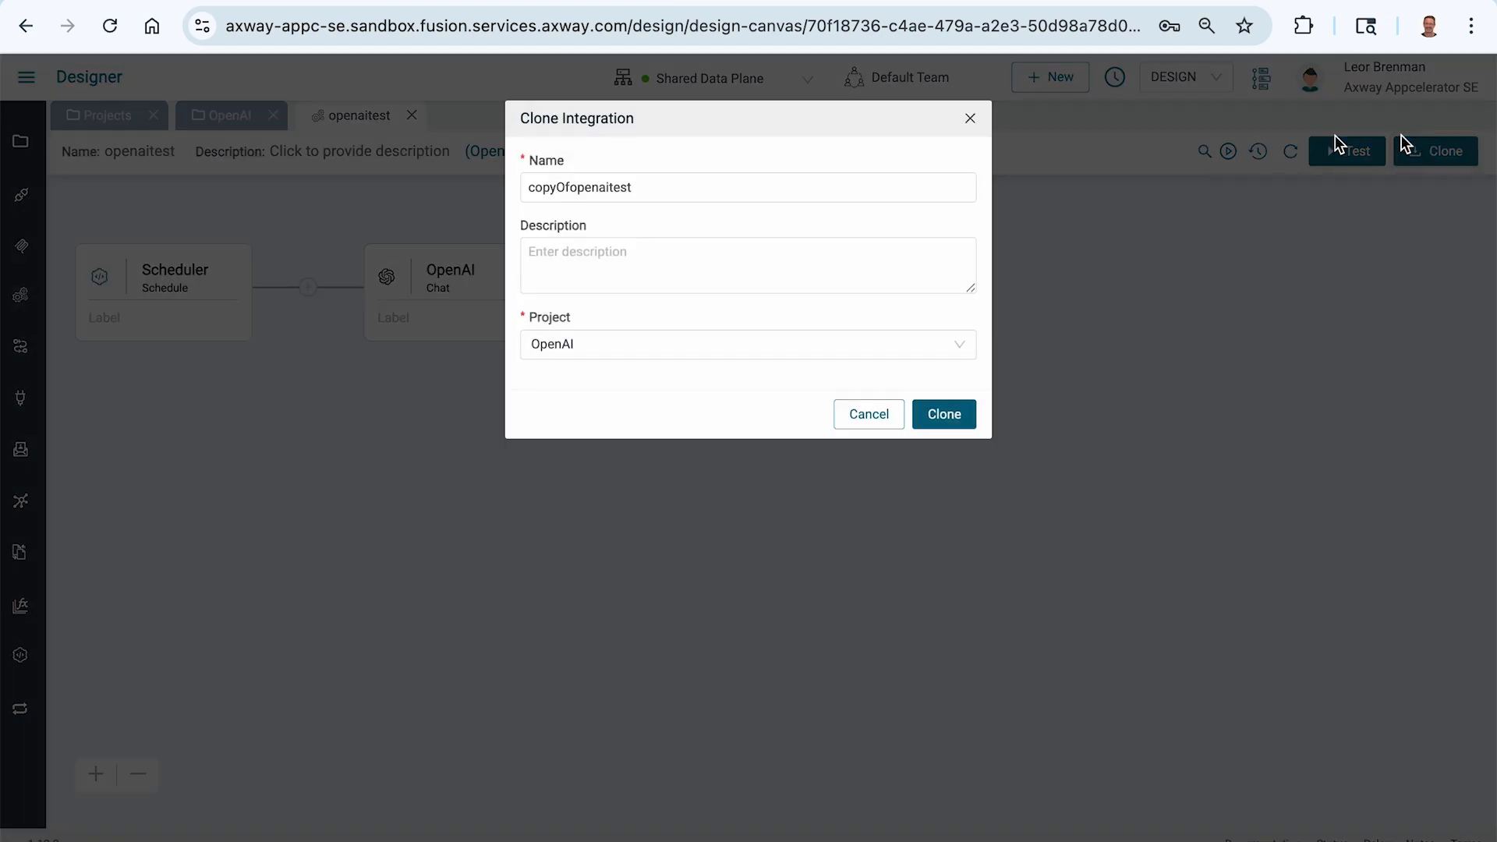
click(568, 187)
key(shift+Home)
key(BackSpace)
text(2)
click(640, 262)
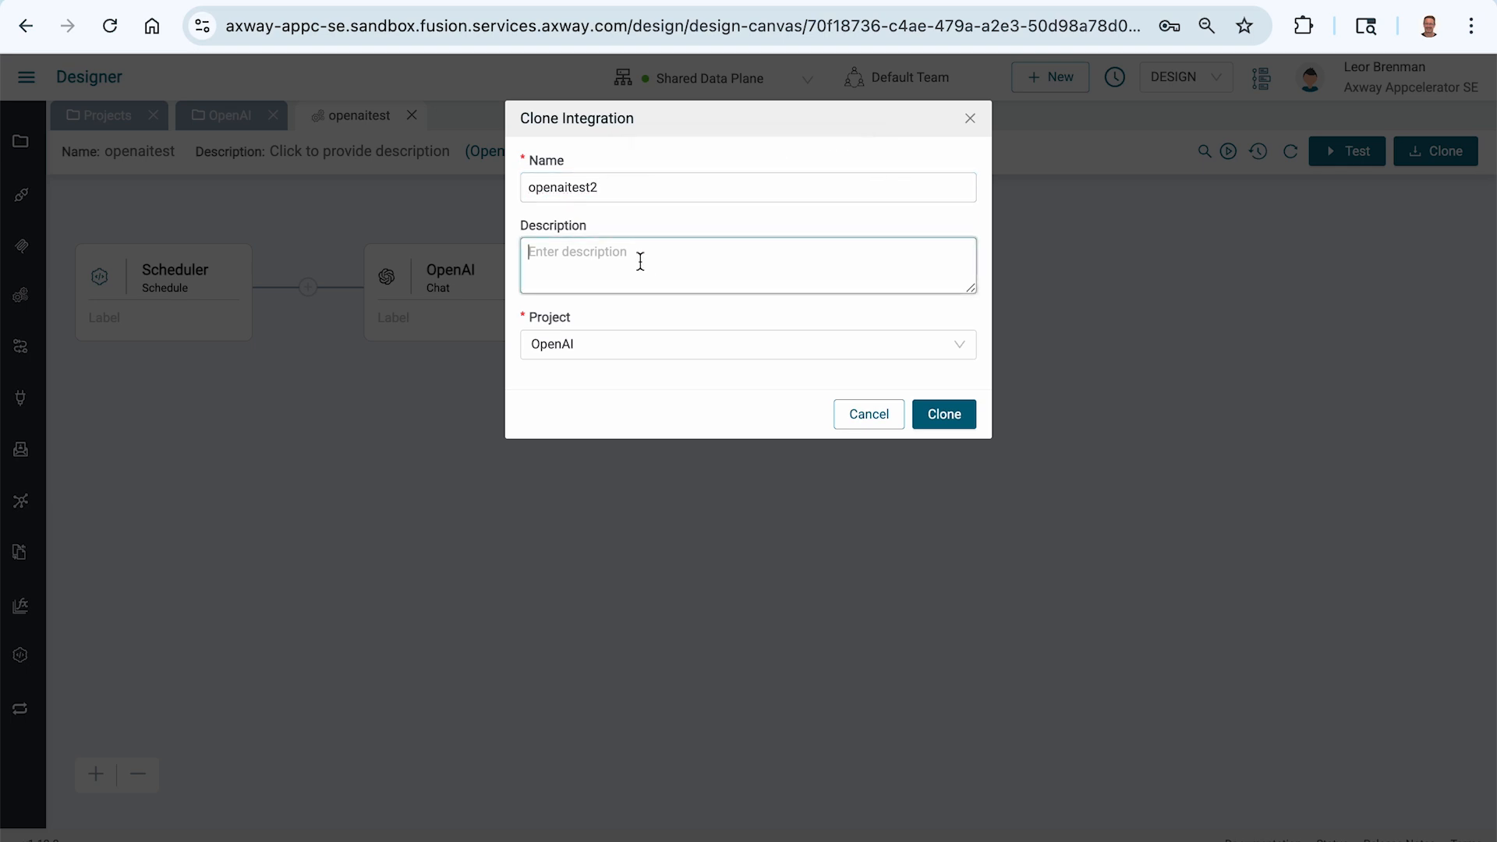
text(Product )
text(review modera)
text(tion)
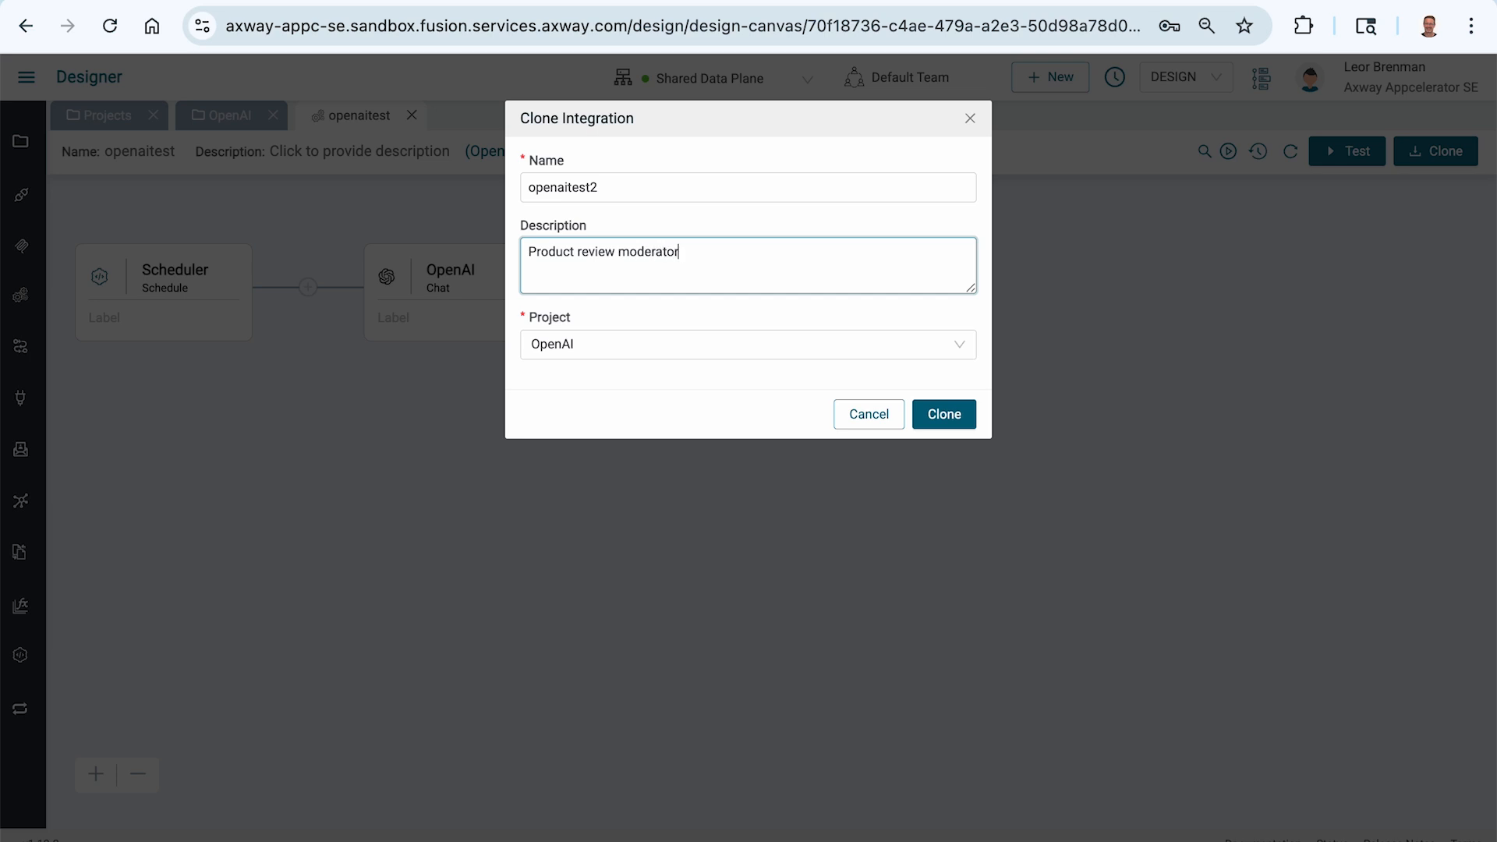
click(956, 412)
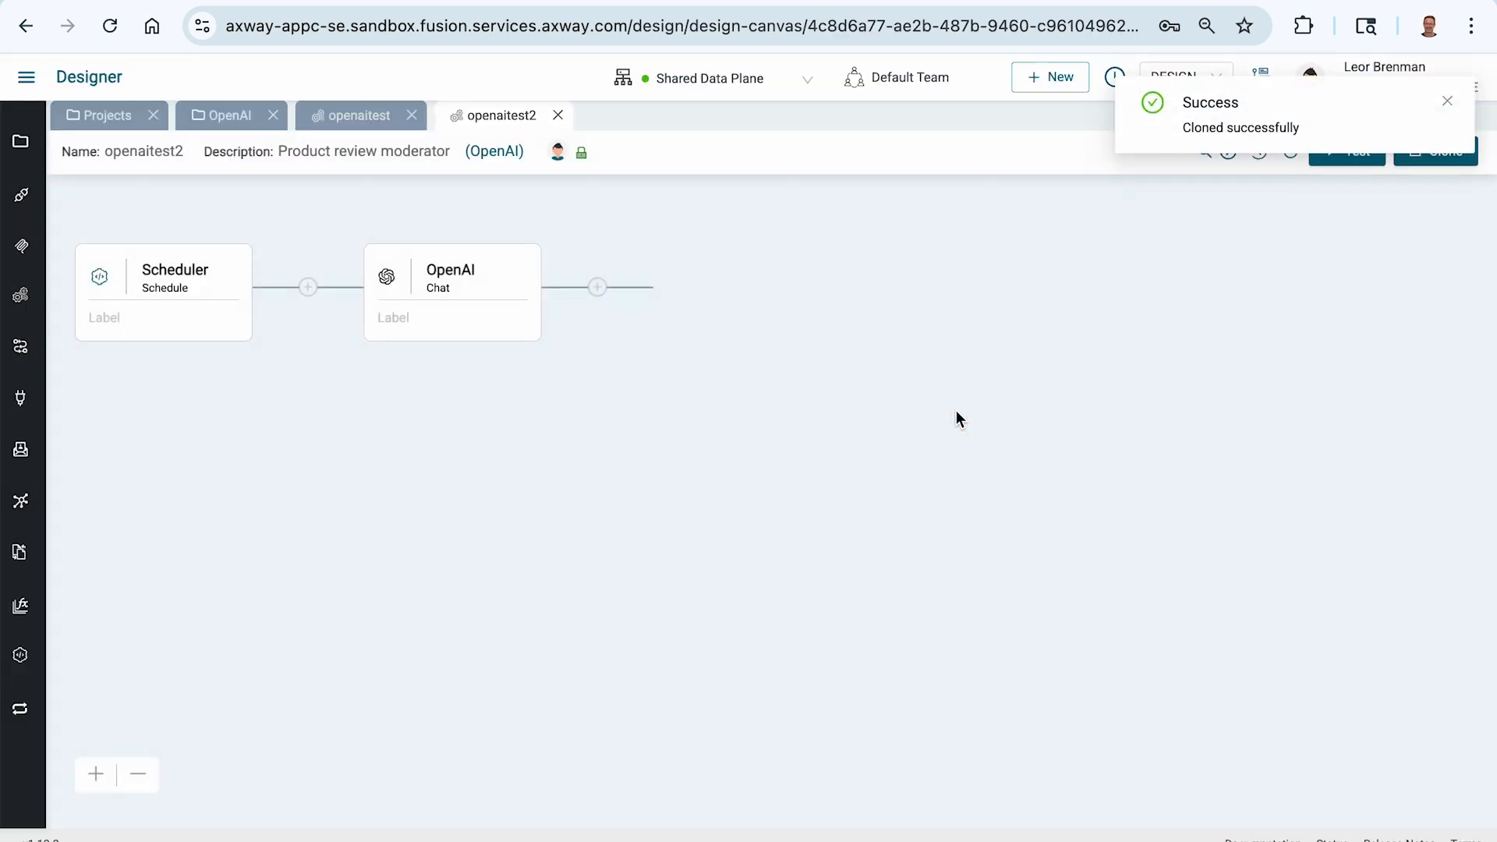
Switch to the API Marketplace and view the Ratings & Reviews of the Facial Recognition product
click(346, 28)
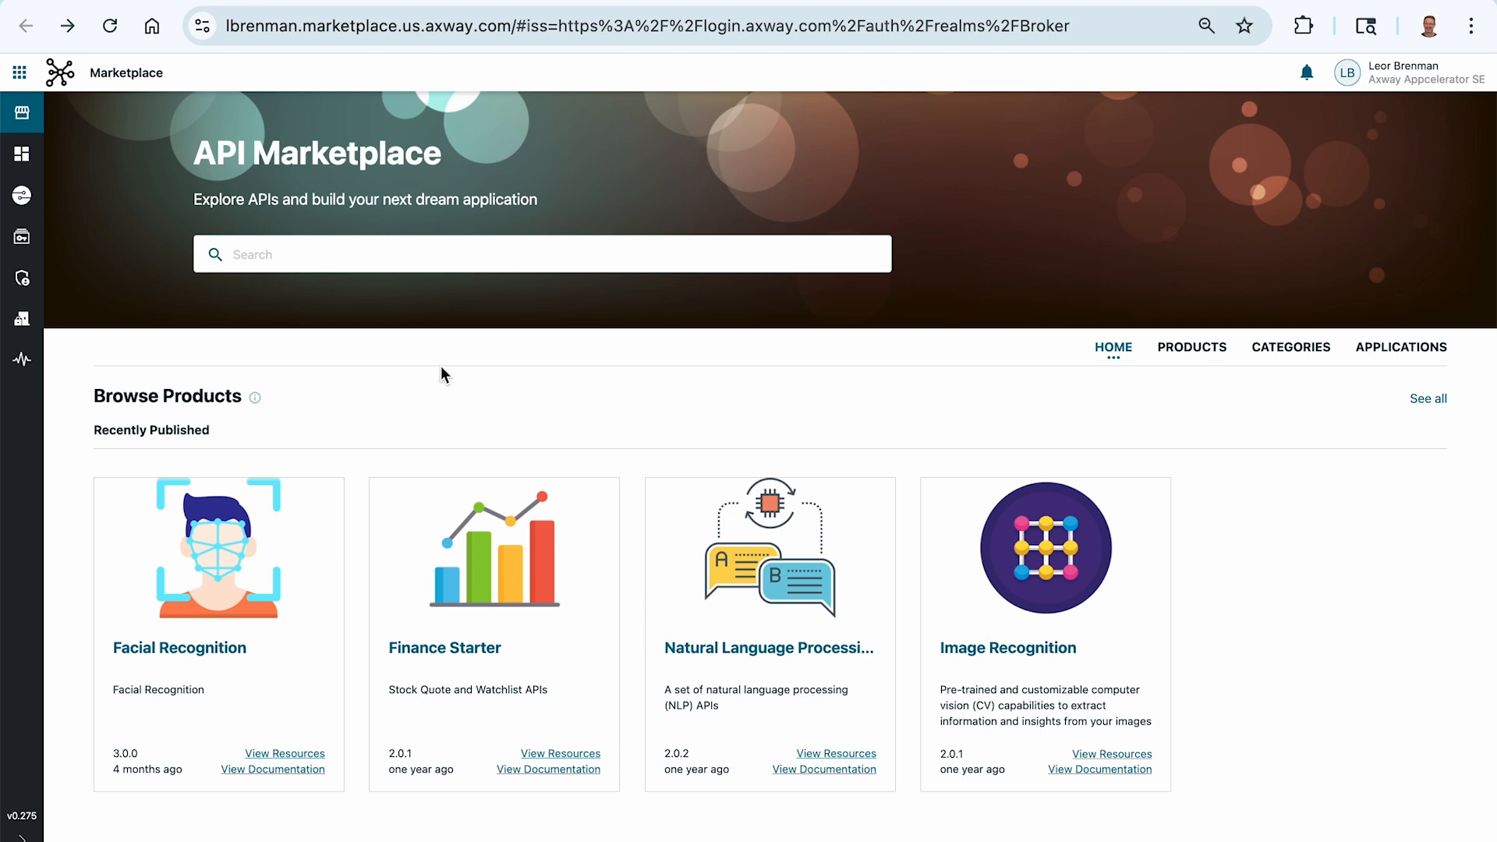
click(233, 568)
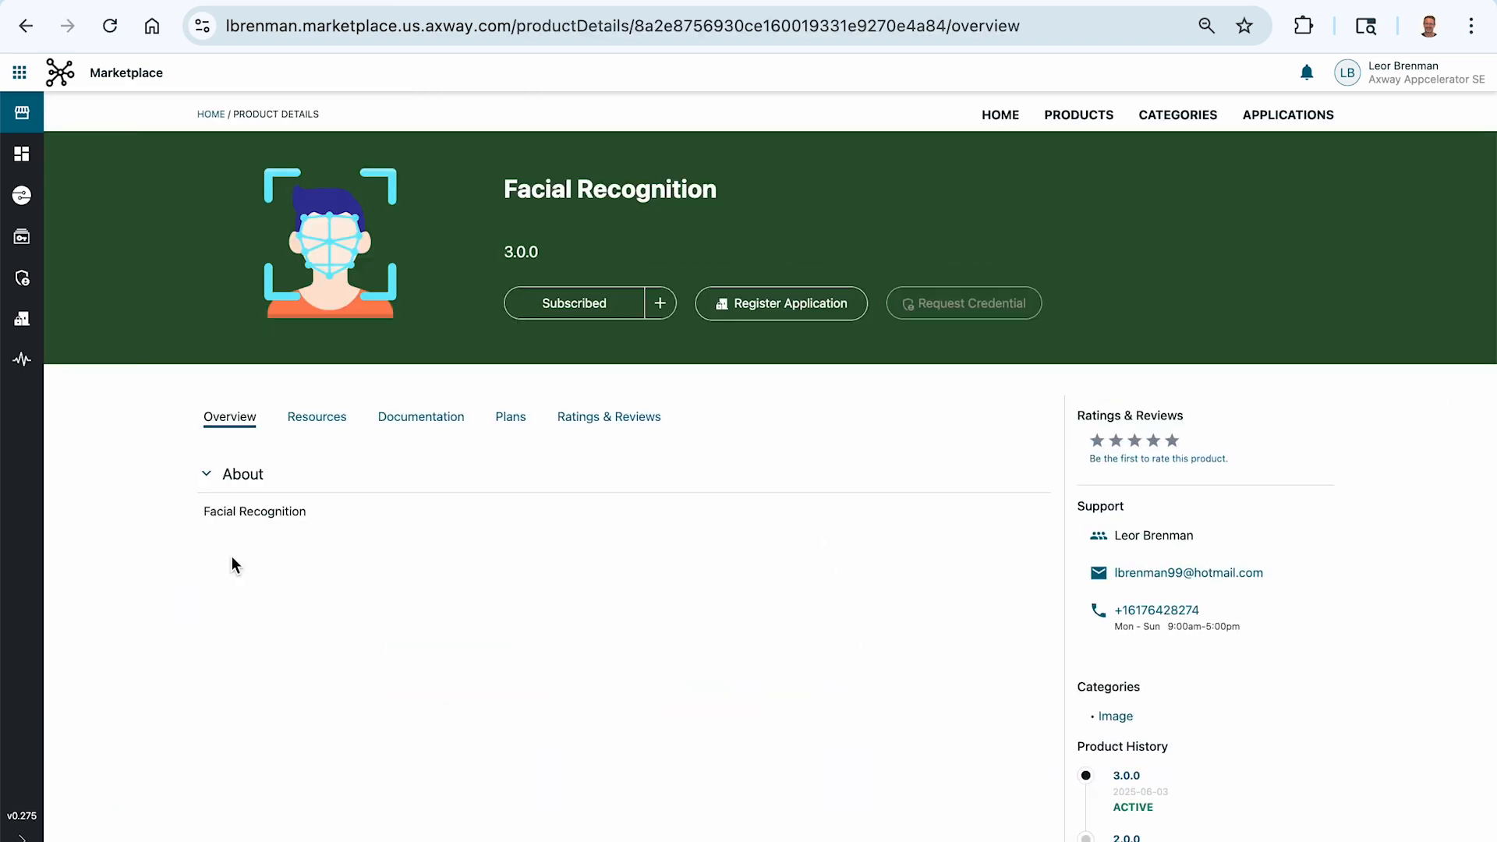
click(615, 418)
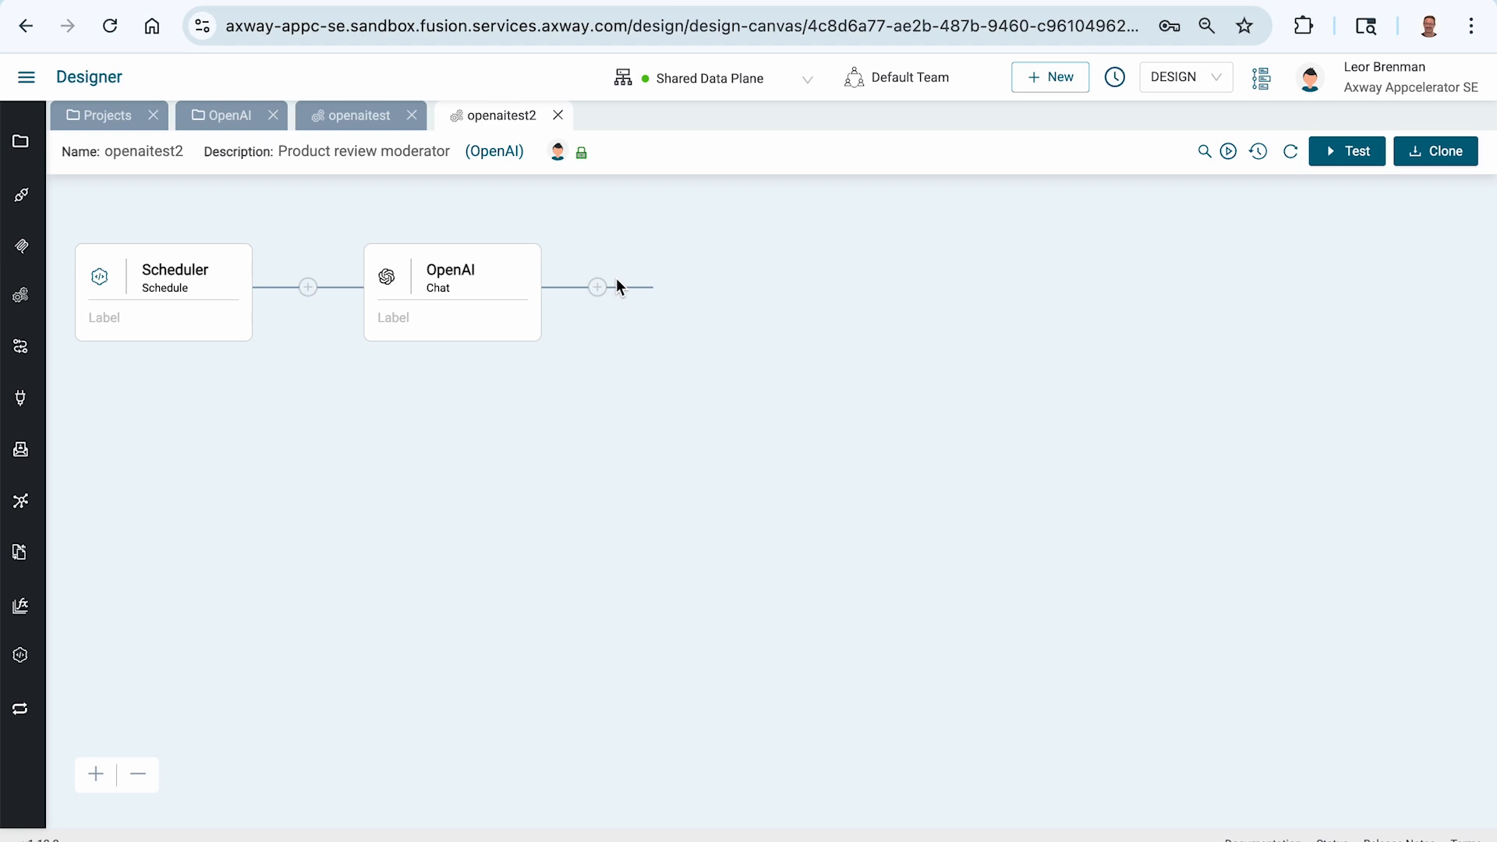
Open the prompt text value of the OpenAI Chat step in openaitest2 for editing
click(442, 274)
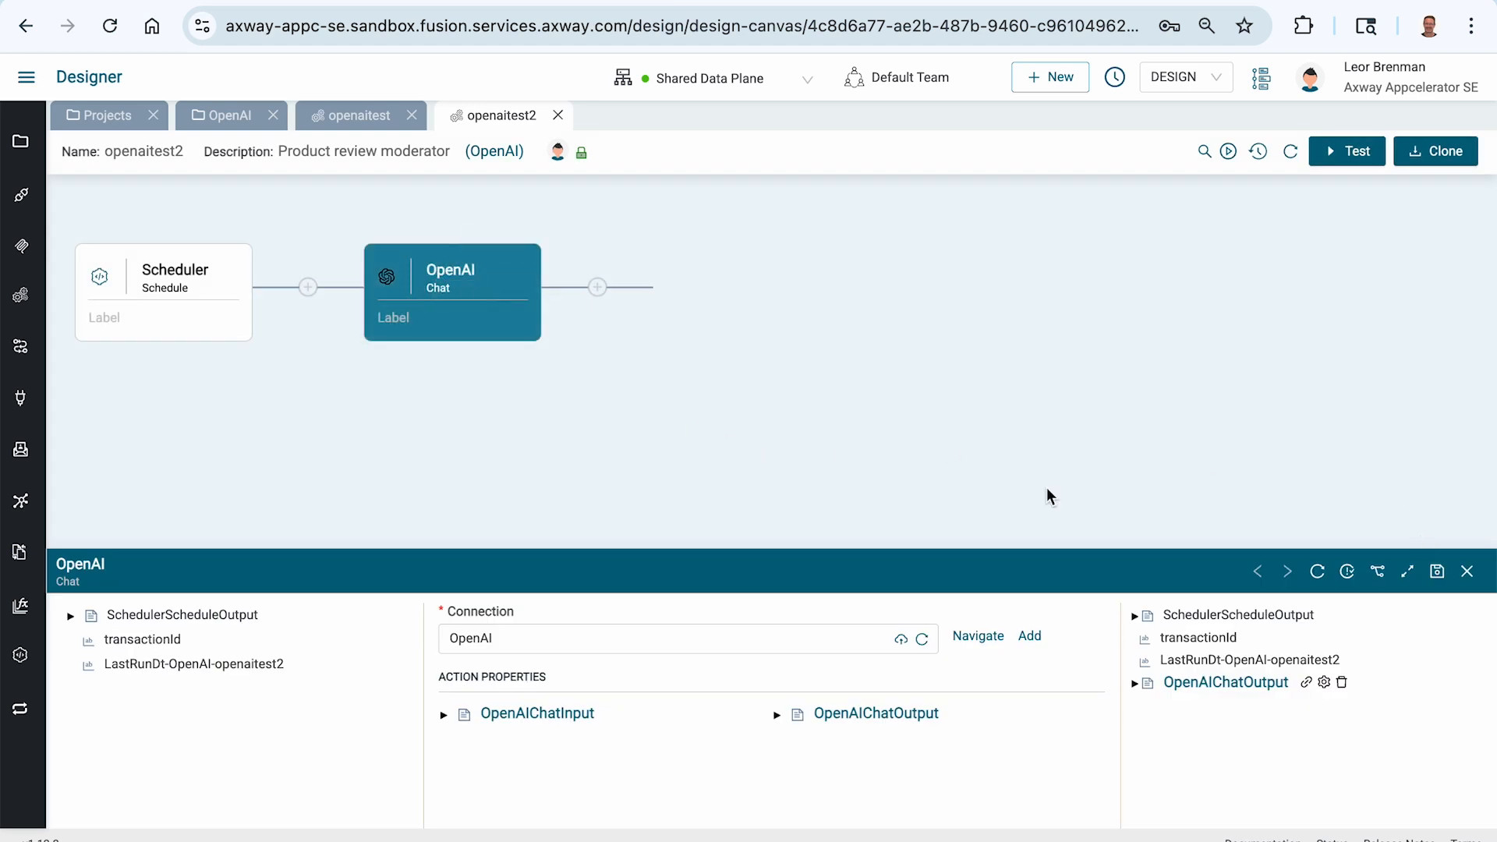
click(1408, 574)
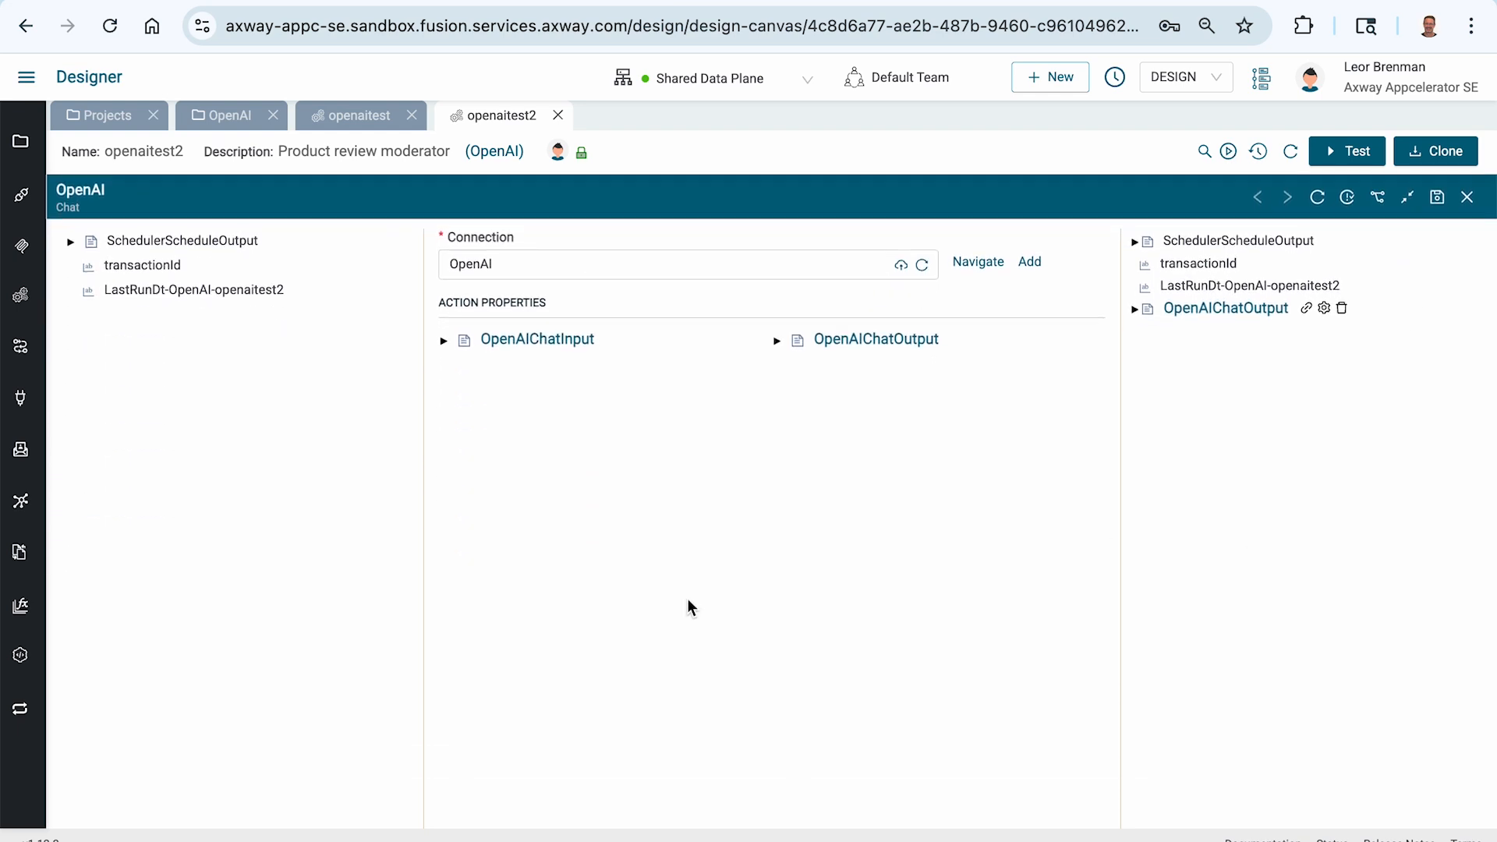
click(443, 342)
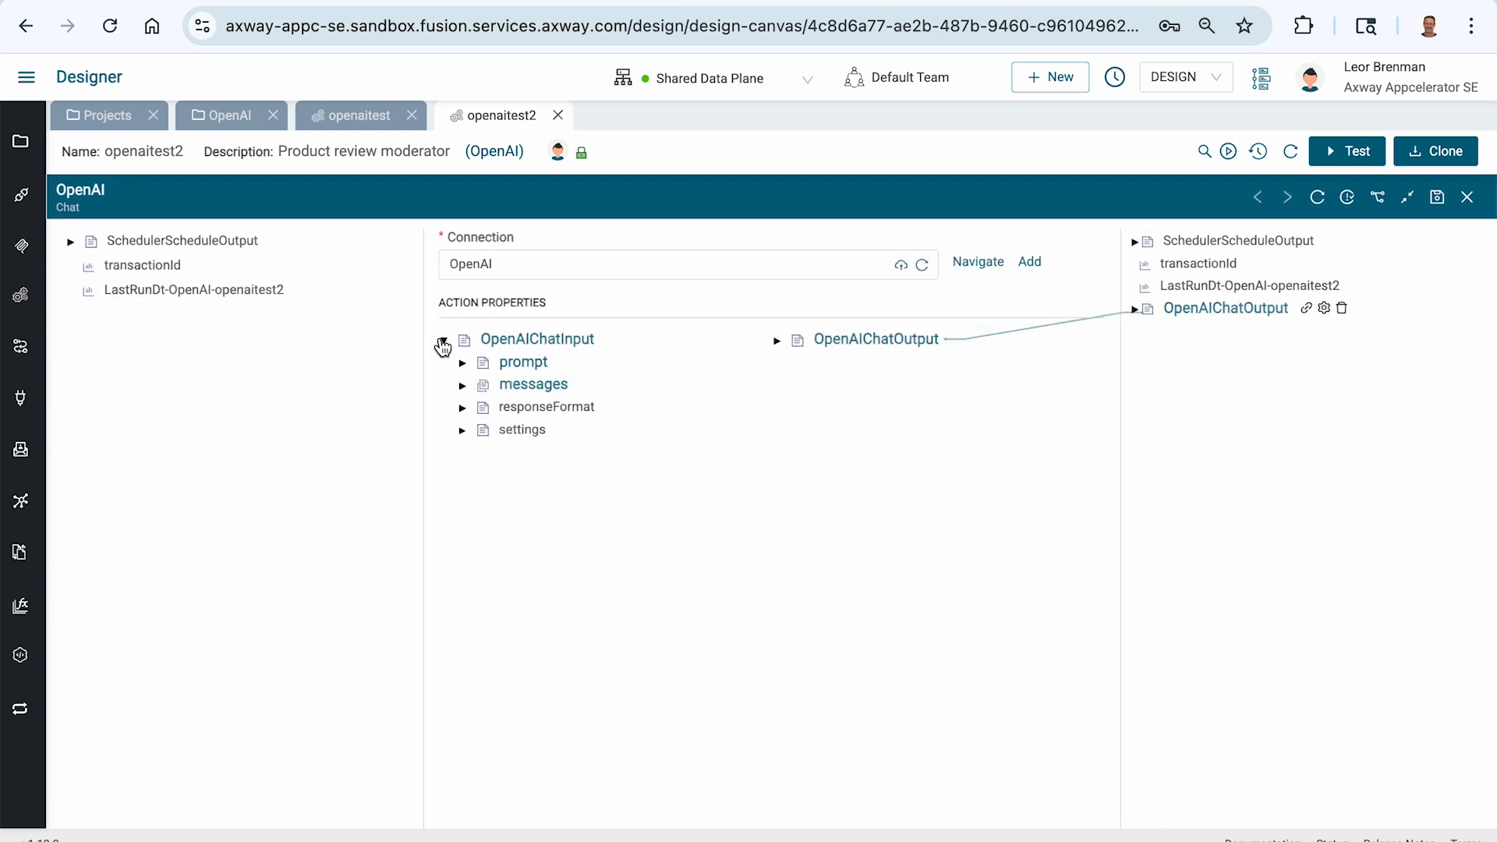
click(462, 363)
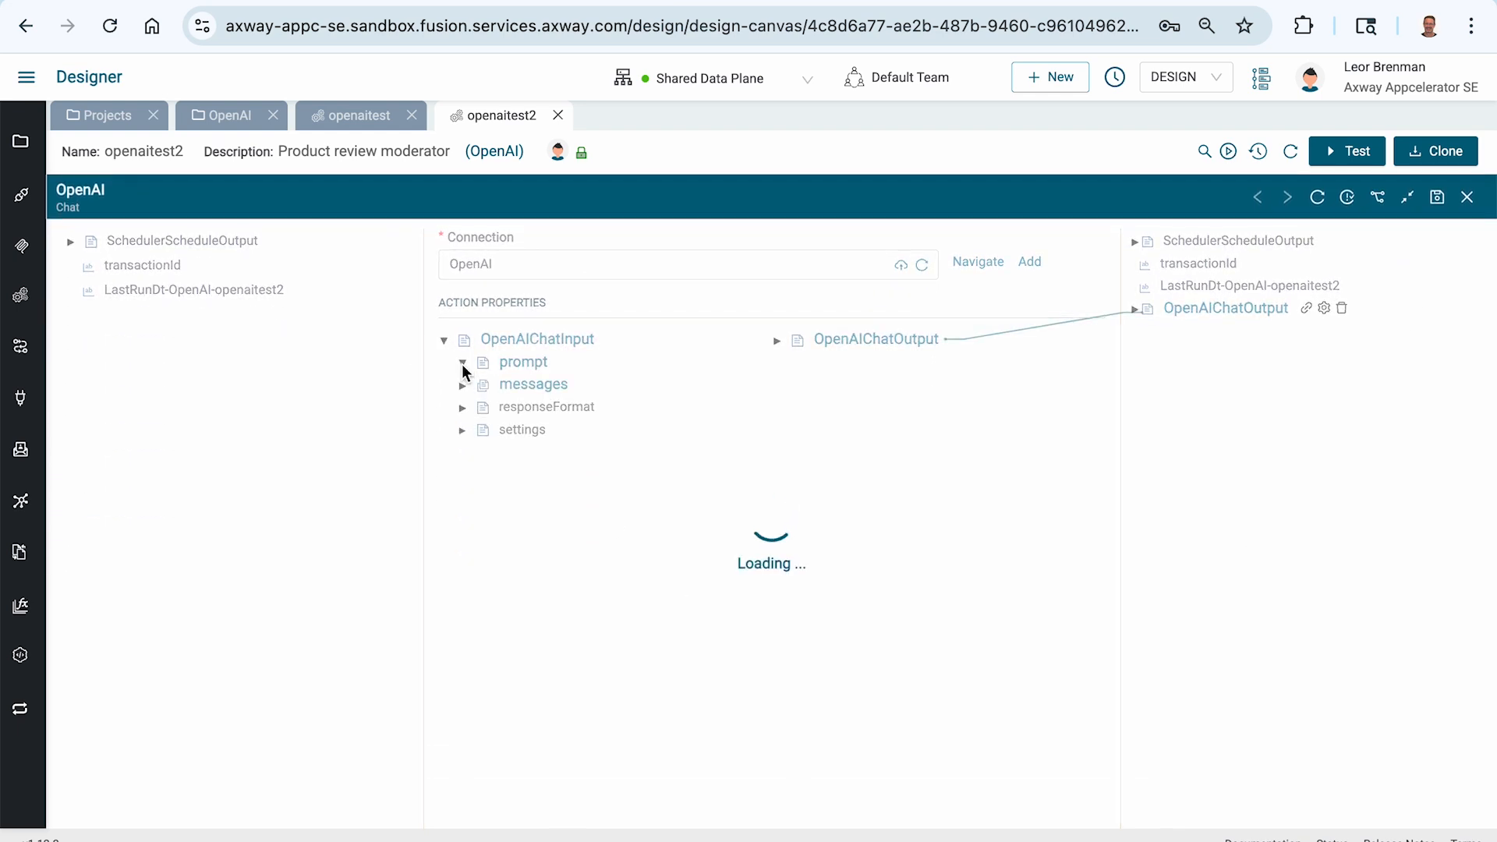
click(557, 385)
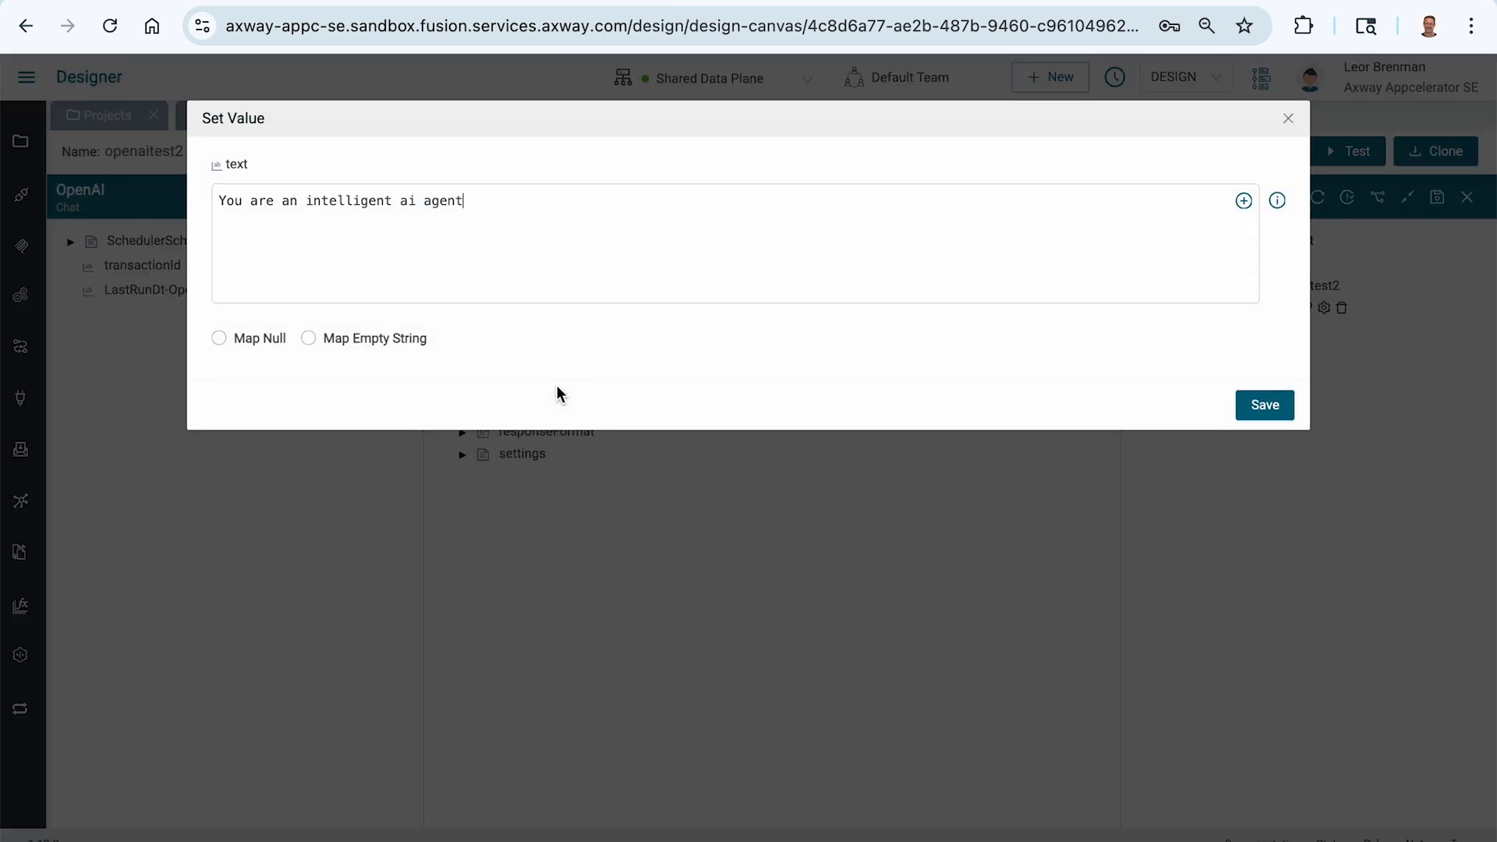
Switch to Visual Studio Code and review the System Prompt section in the preview of OpenAIConnectorExample.md
key(super+Tab)
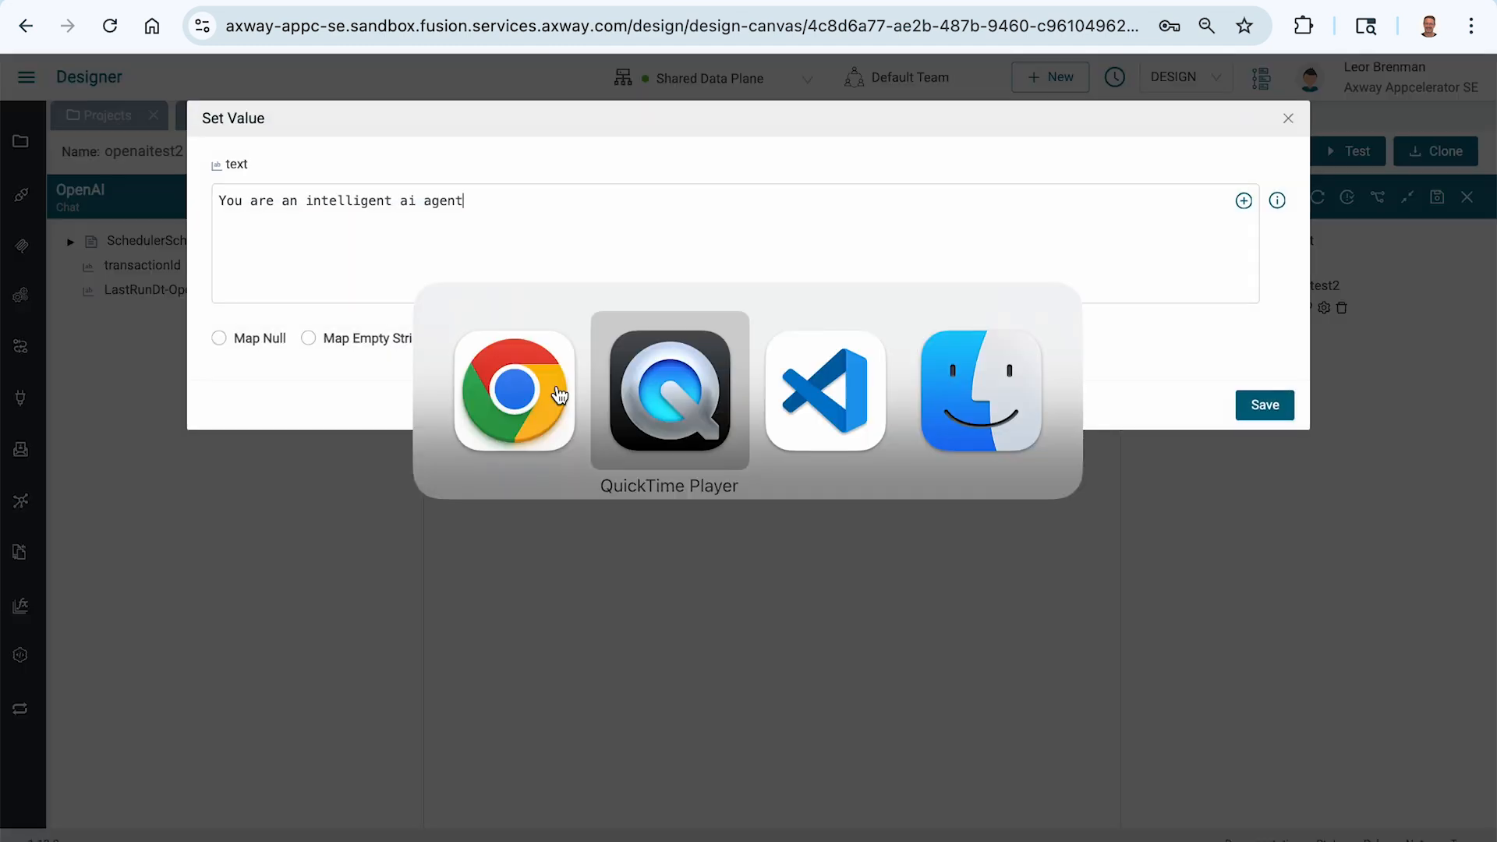
key(super+Tab)
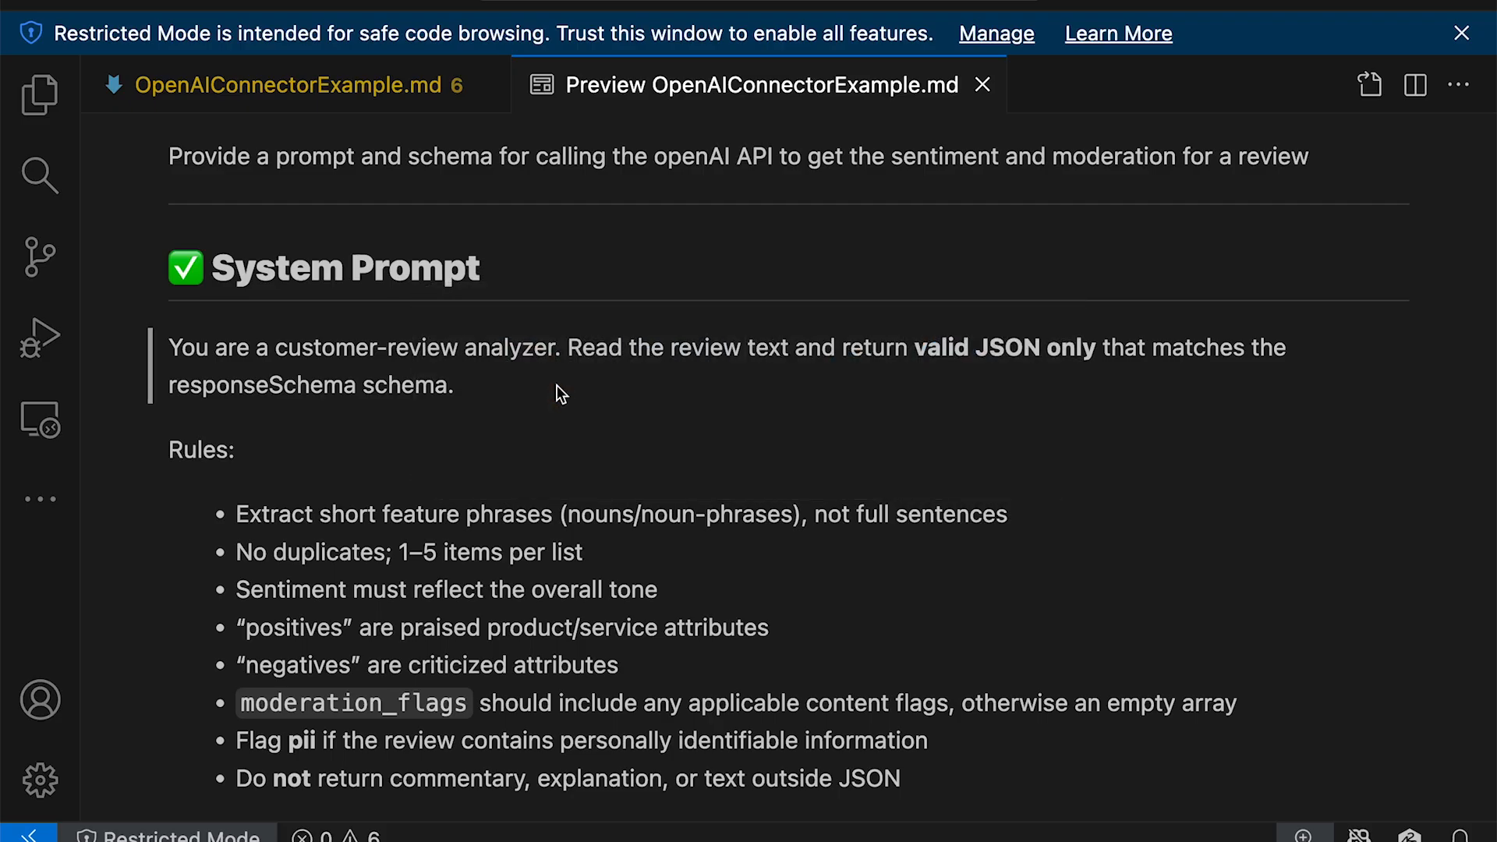
scroll(573, 414, down, 3)
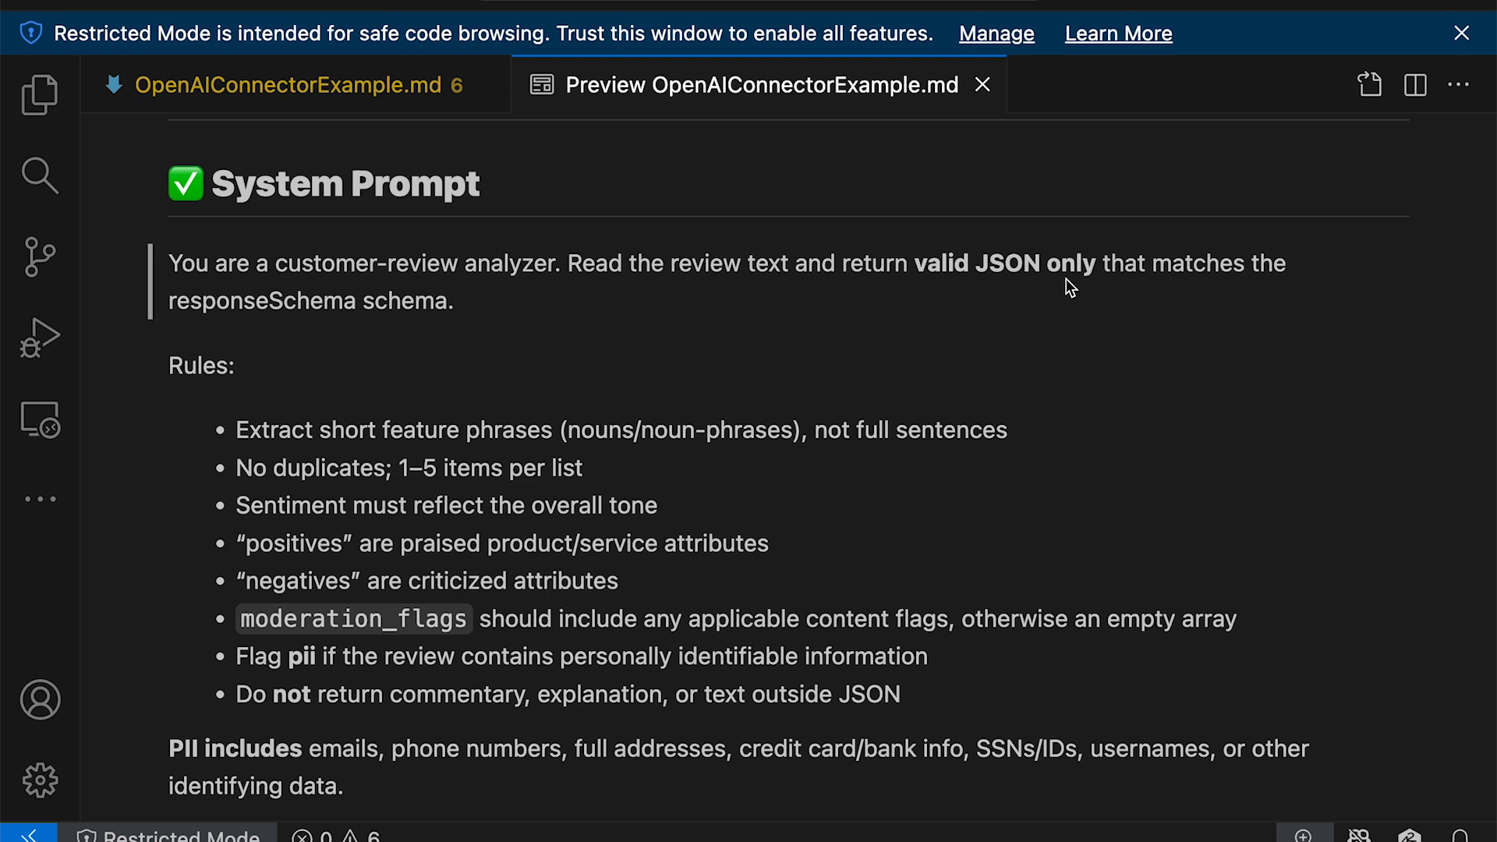
double_click(230, 300)
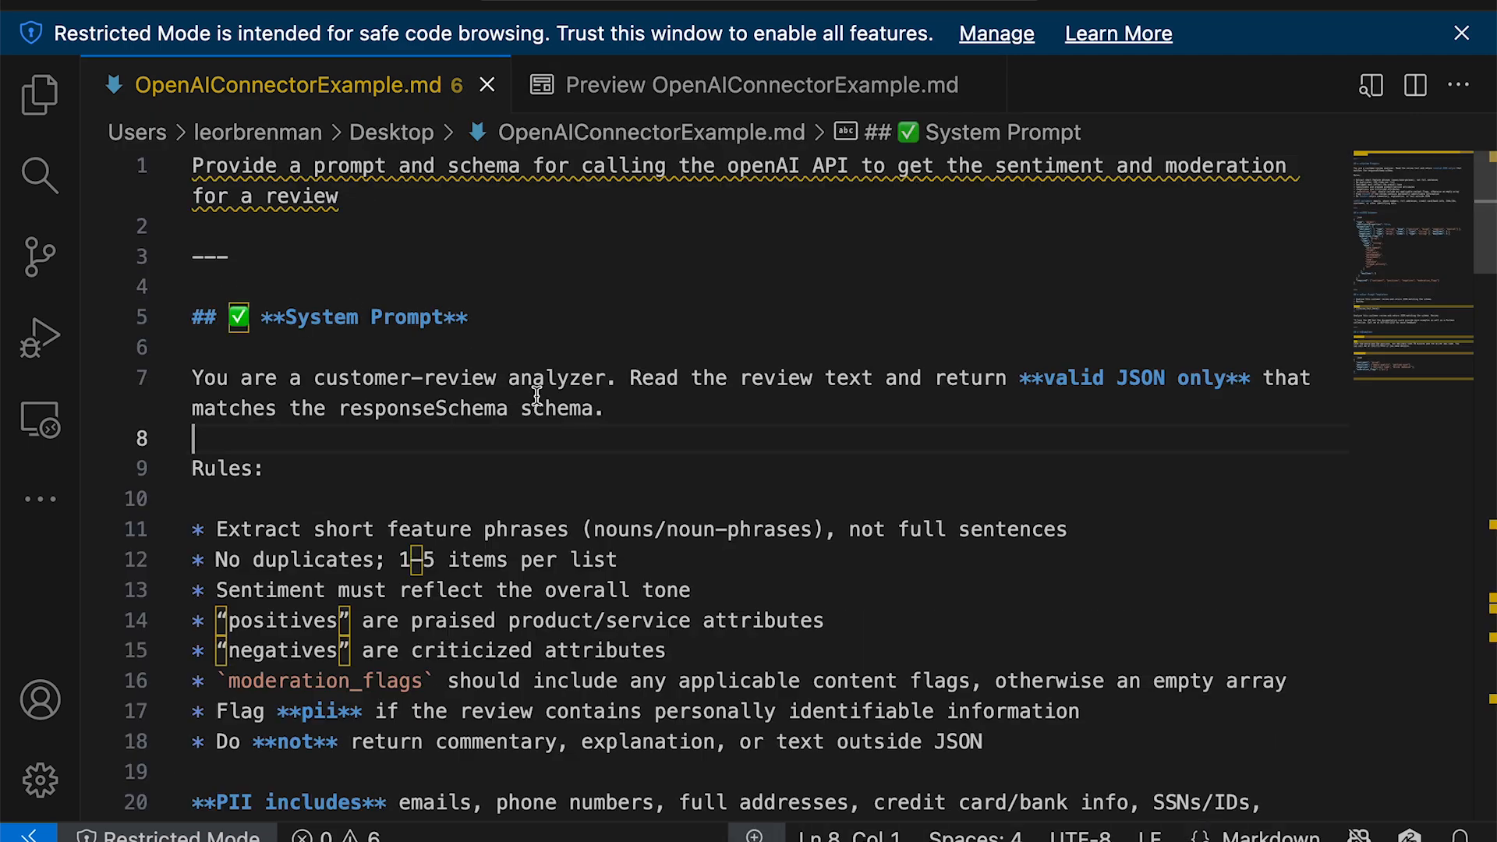
click(654, 101)
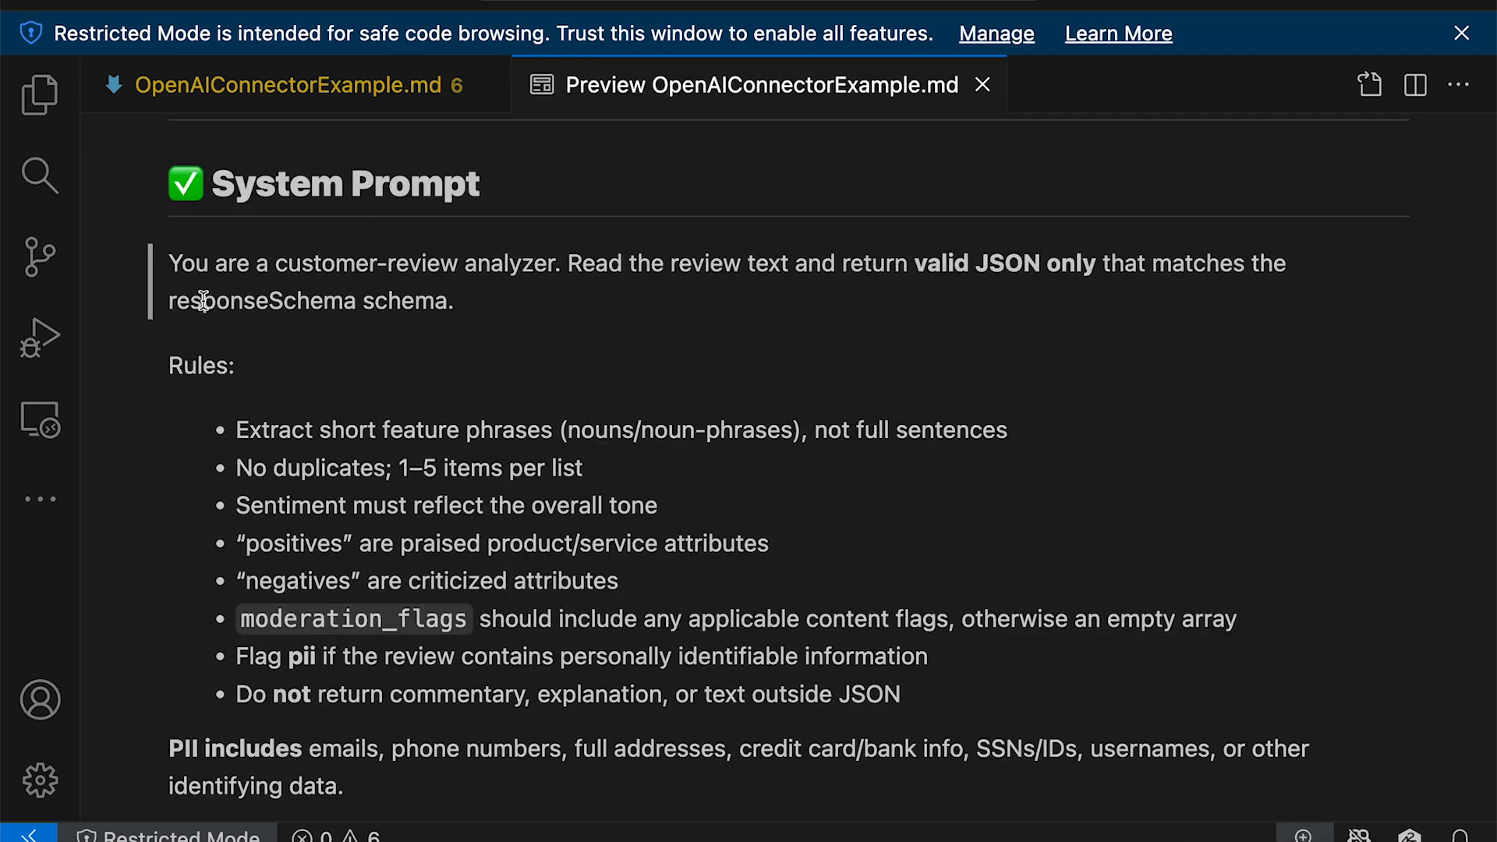
Copy the schema name responseSchema from the System Prompt and review the analysis rules and PII definition below it
drag(168, 303, 351, 309)
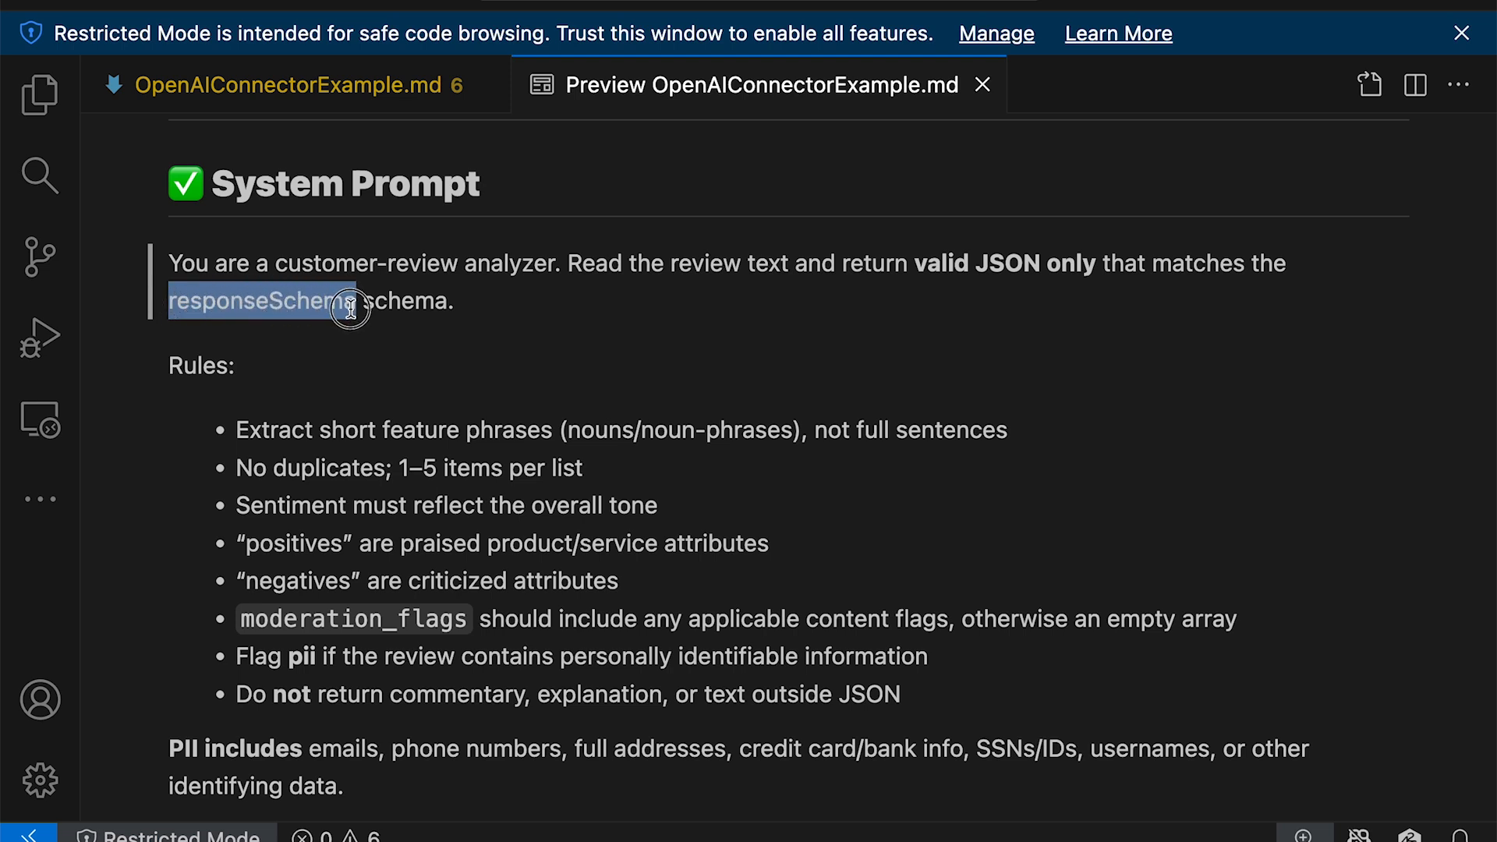
right_click(312, 304)
click(326, 344)
scroll(698, 424, down, 1)
scroll(698, 424, down, 2)
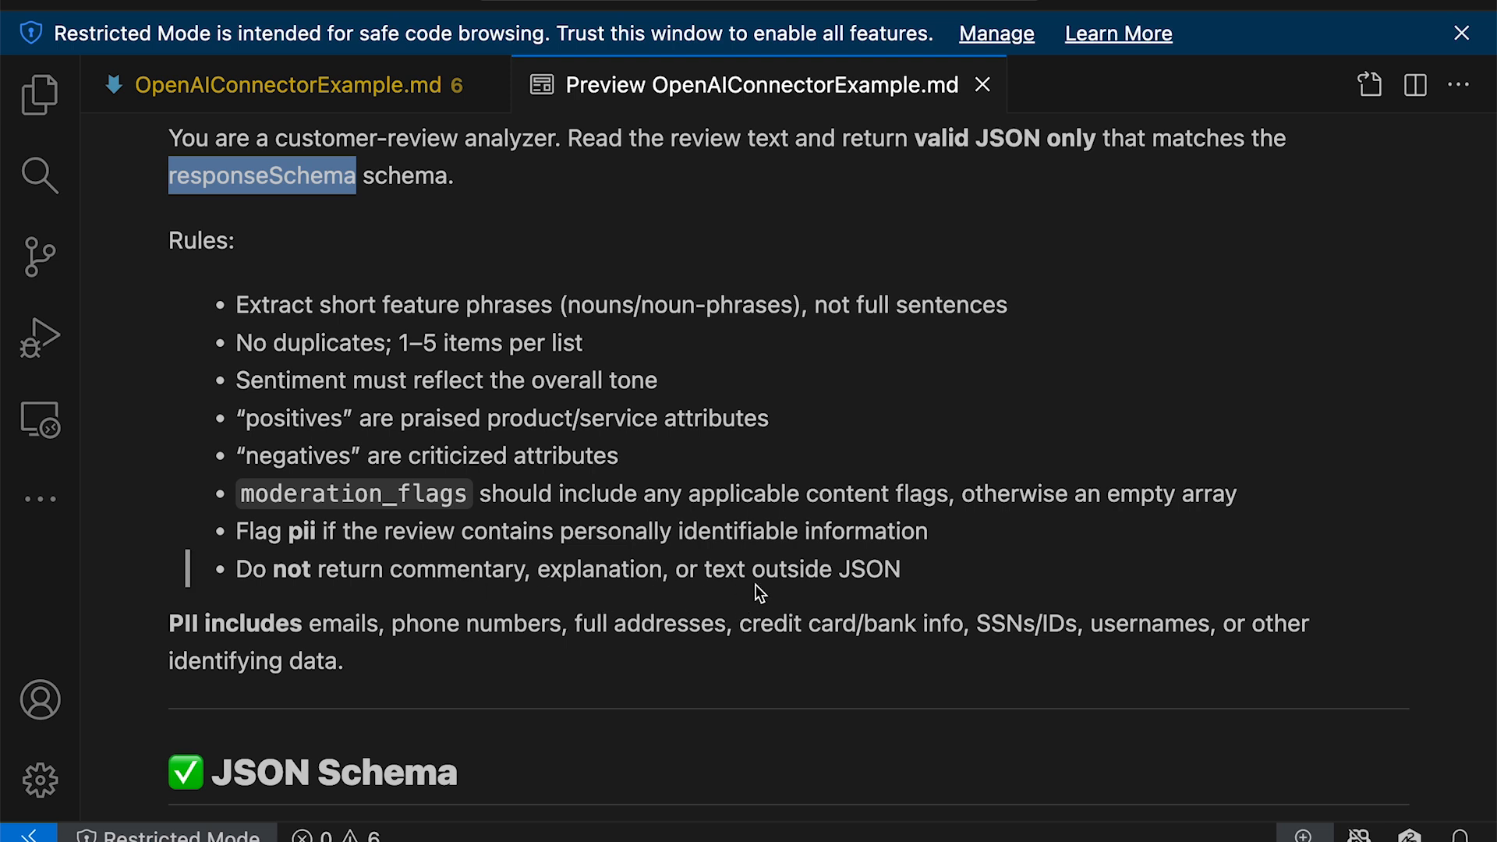
scroll(757, 586, down, 3)
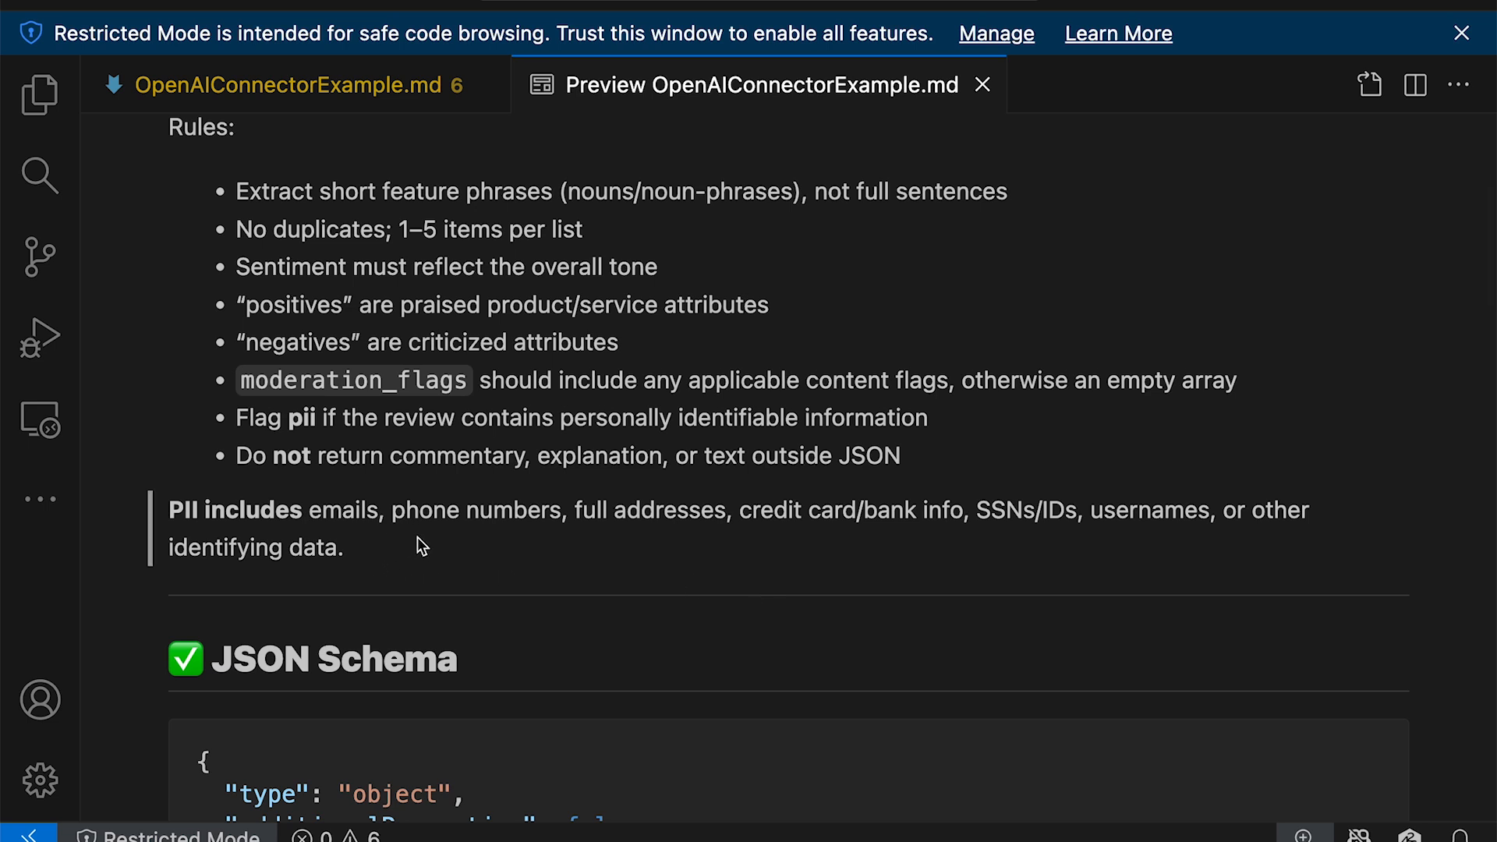
Copy the complete System Prompt text from the Markdown preview, from the customer-review analyzer introduction through the PII definition
key(super+Tab)
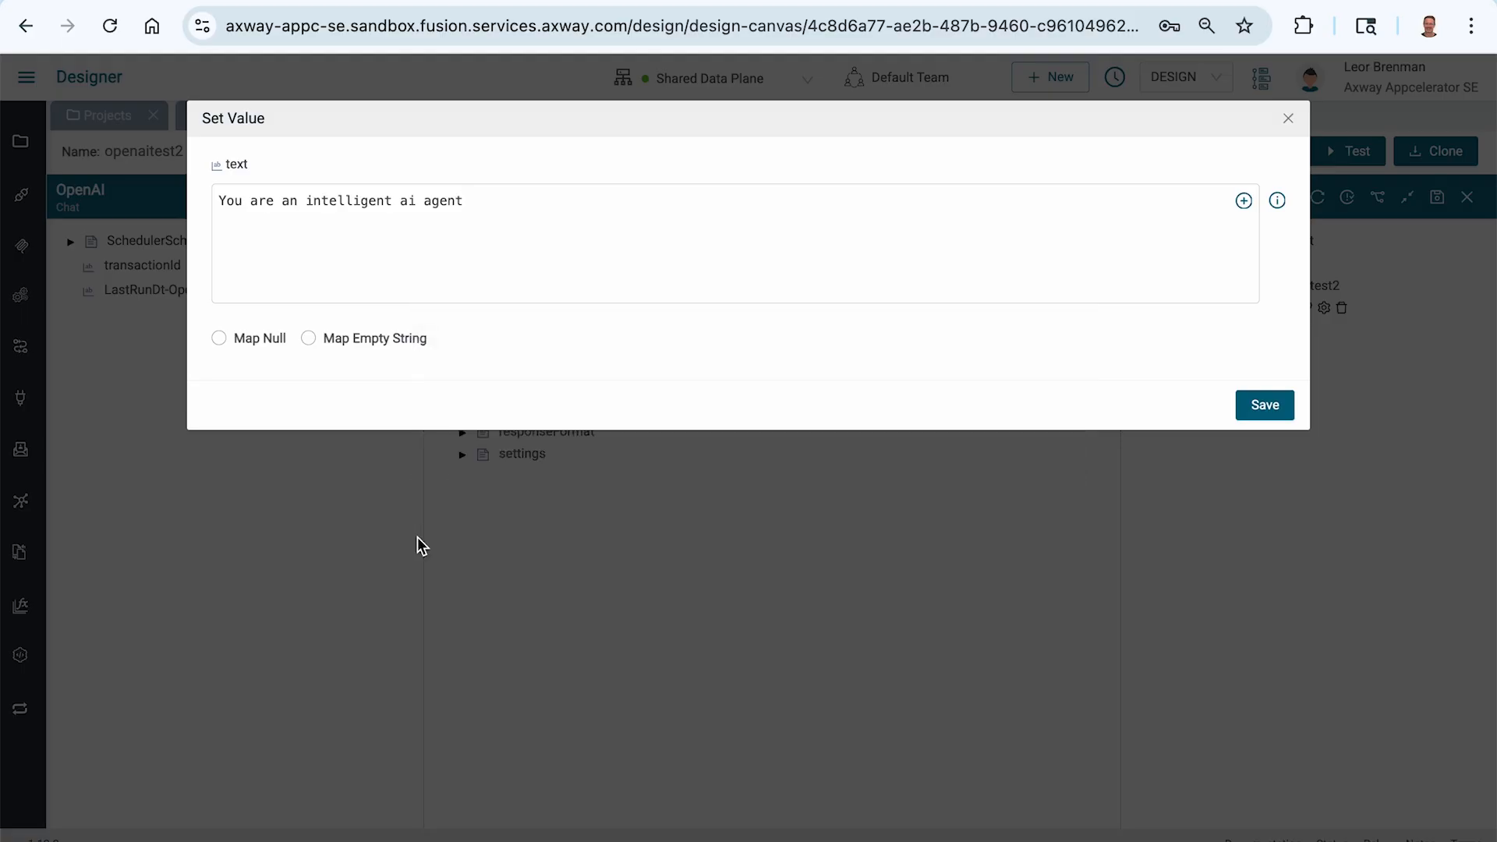
key(super+Tab)
scroll(265, 249, up, 4)
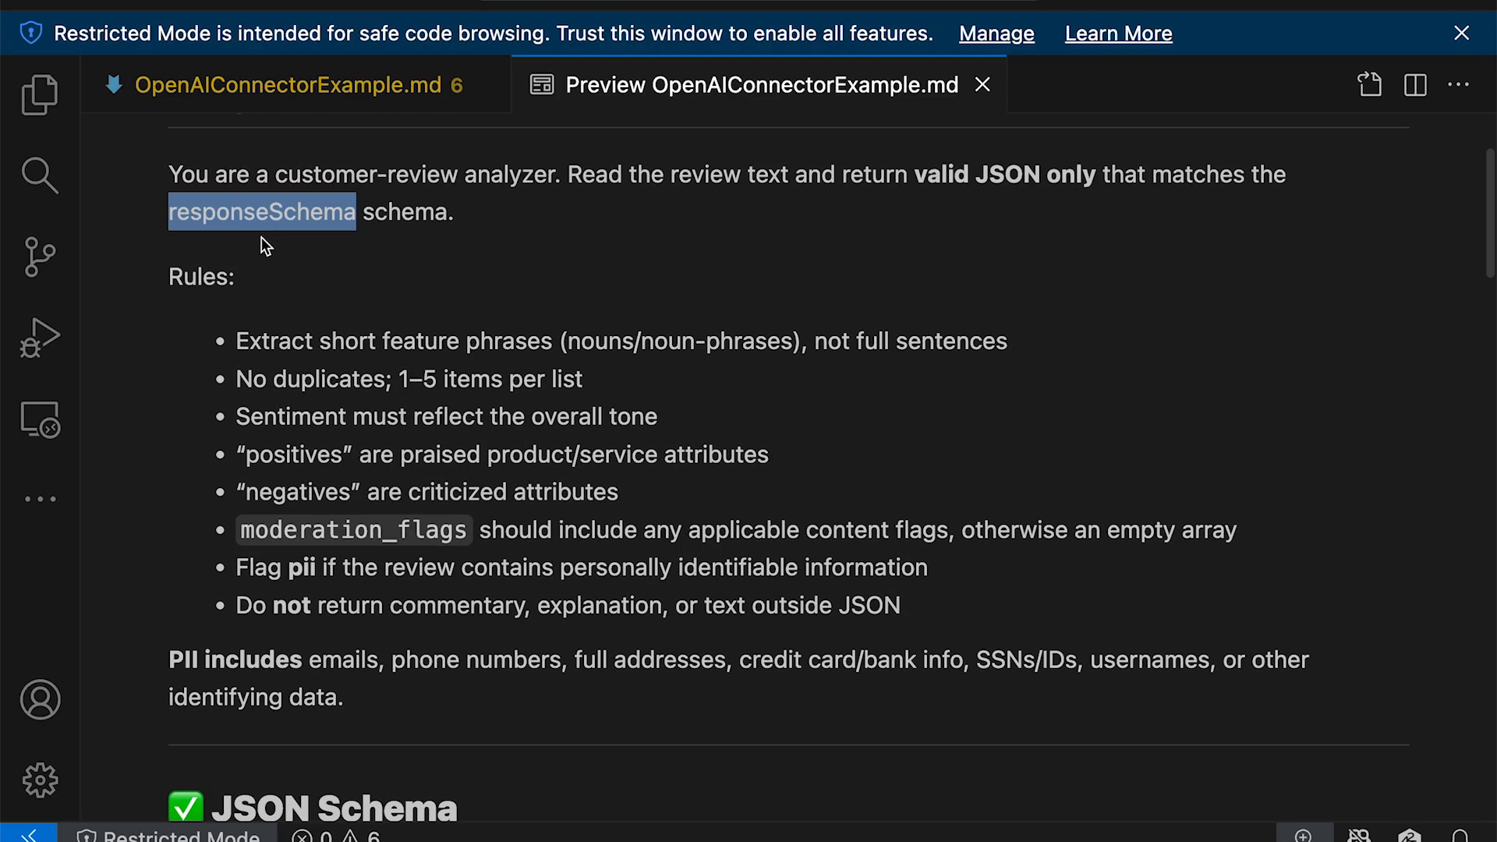
drag(173, 170, 401, 700)
right_click(400, 528)
click(424, 567)
Switch to Chrome, replace the whole prompt text value with the copied customer-review analyzer system prompt, and save it
key(super+Tab)
key(ctrl+a)
key(ctrl+v)
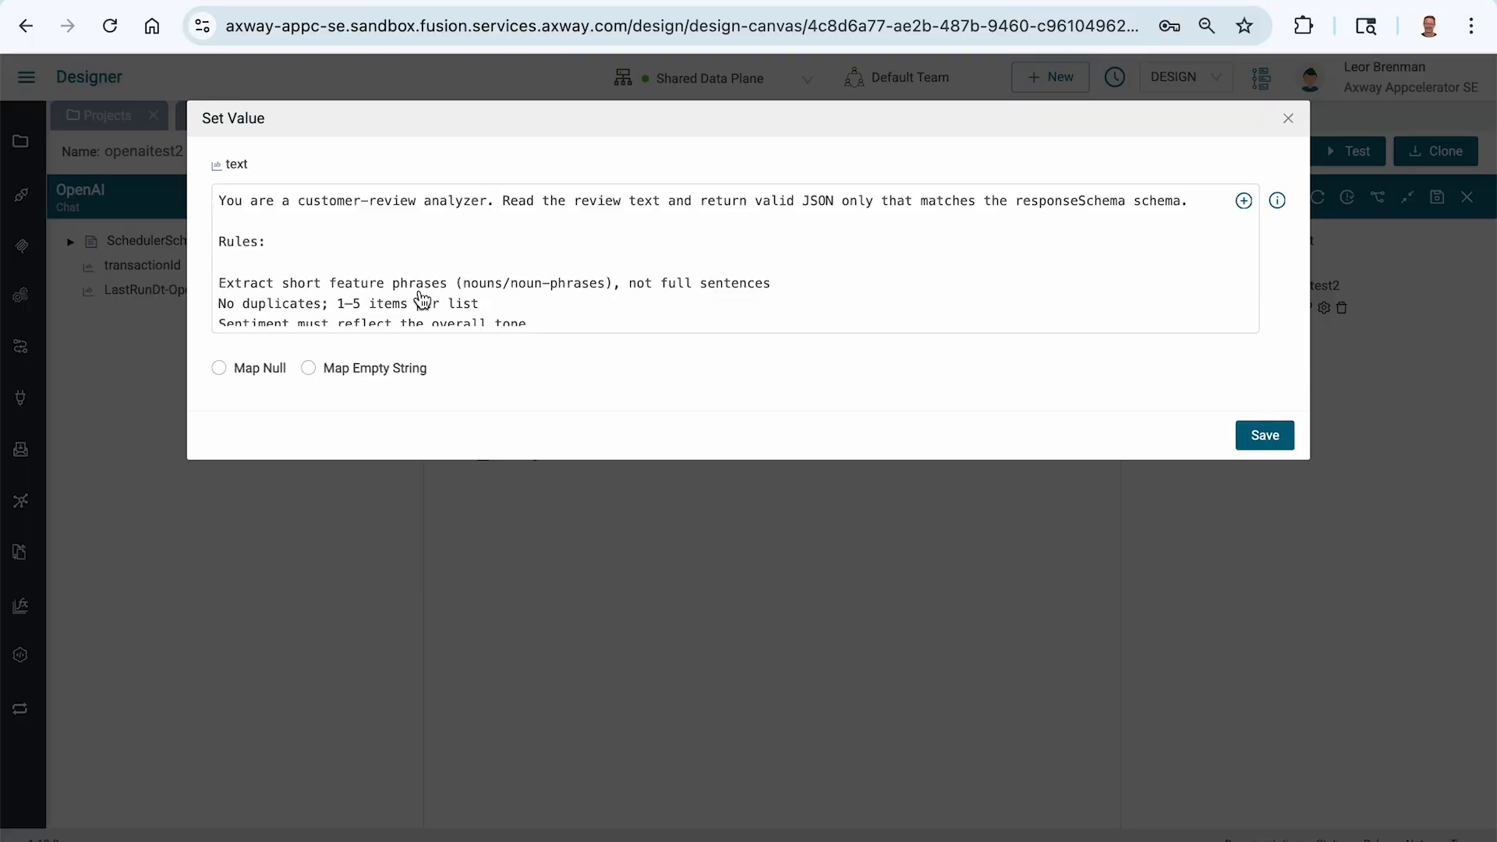
click(1247, 427)
Switch to Visual Studio Code and examine the JSON Schema section and the example input and output of OpenAIConnectorExample.md
key(super+Tab)
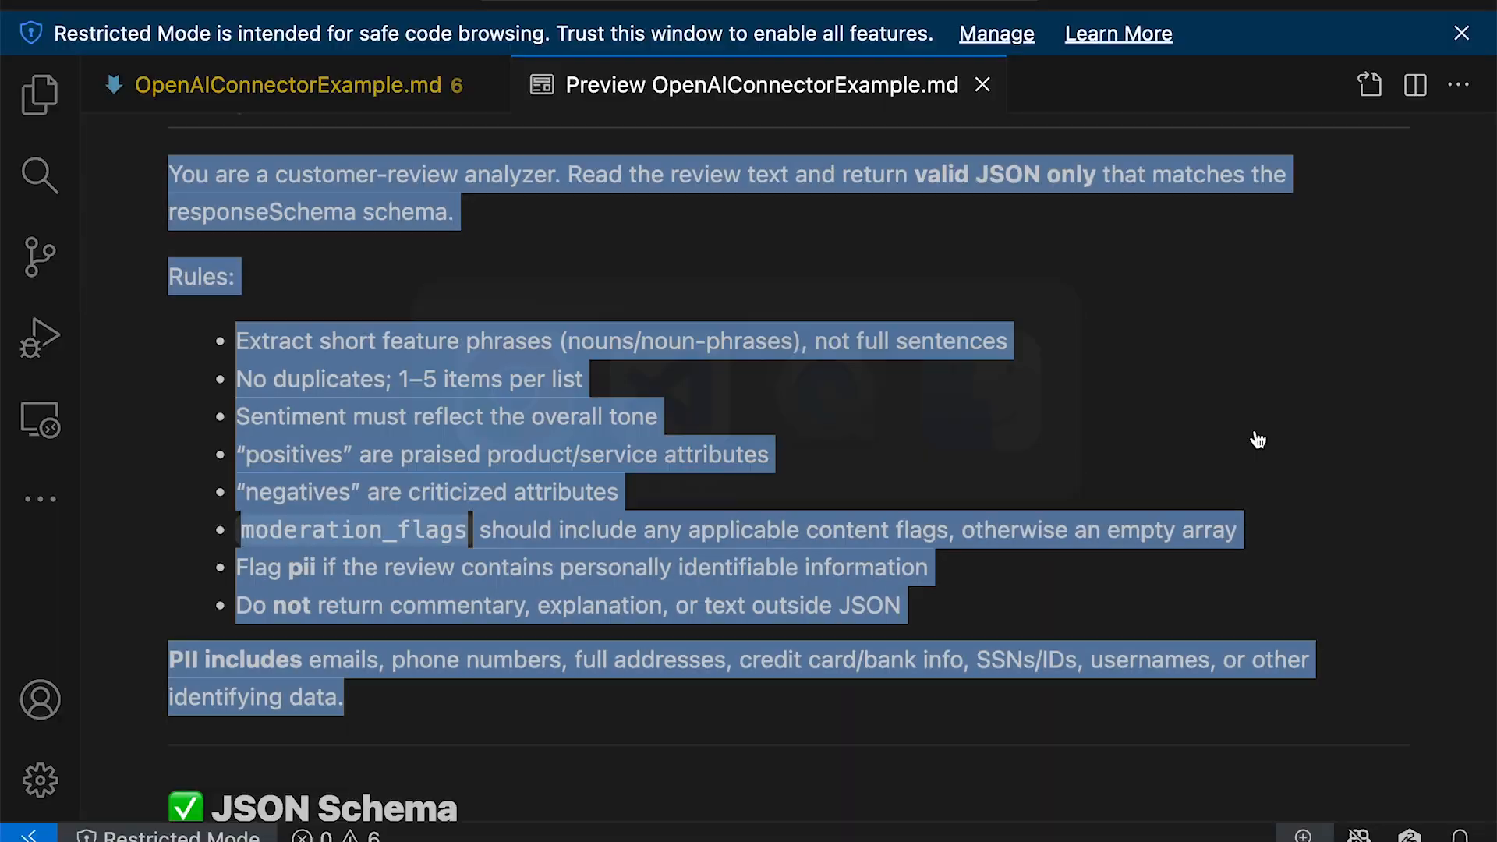
click(608, 452)
scroll(606, 447, down, 2)
scroll(606, 446, down, 5)
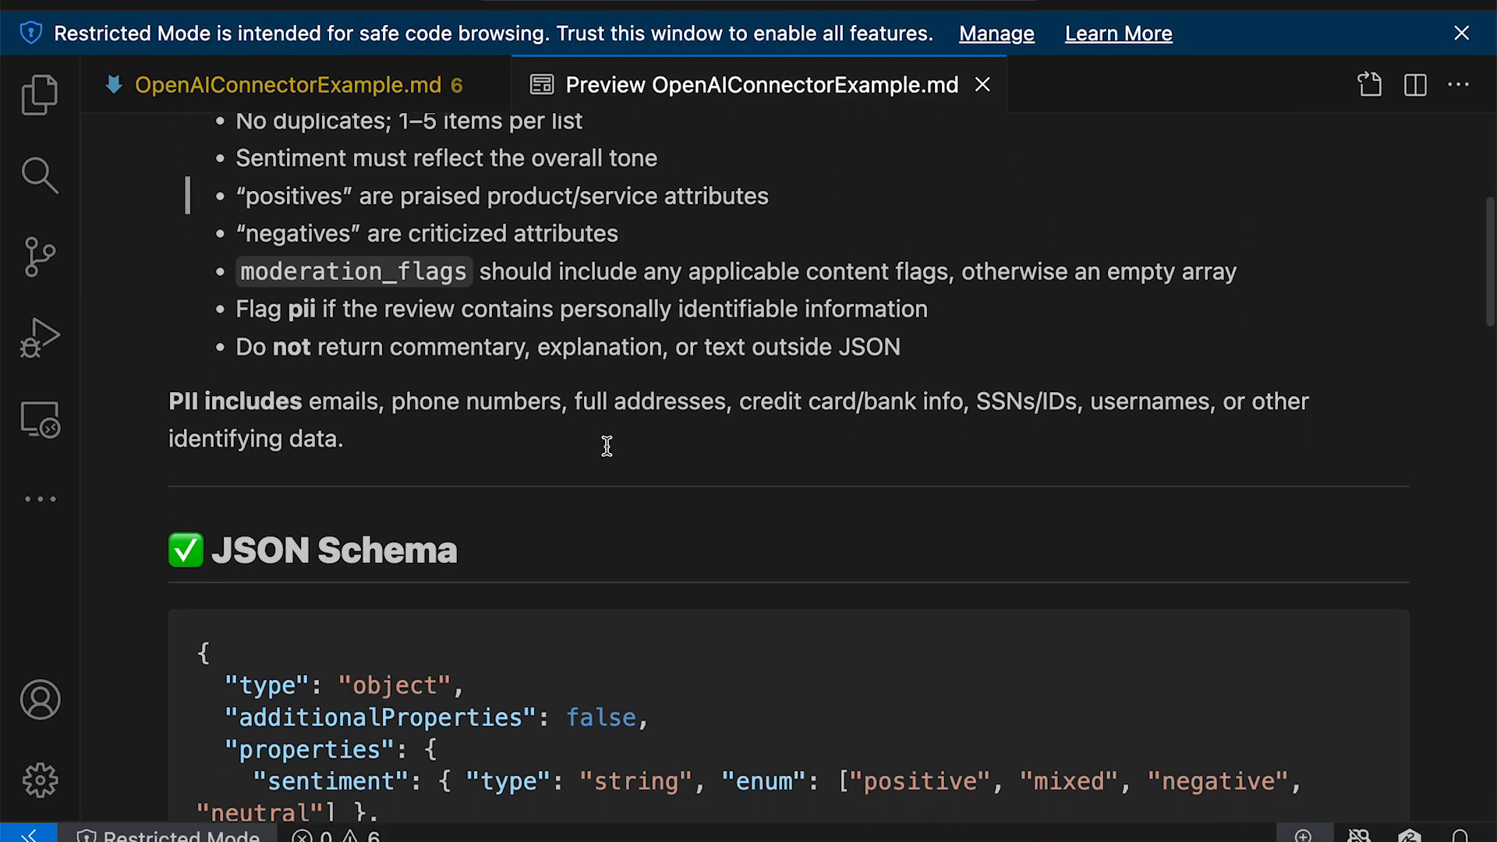
scroll(607, 446, down, 10)
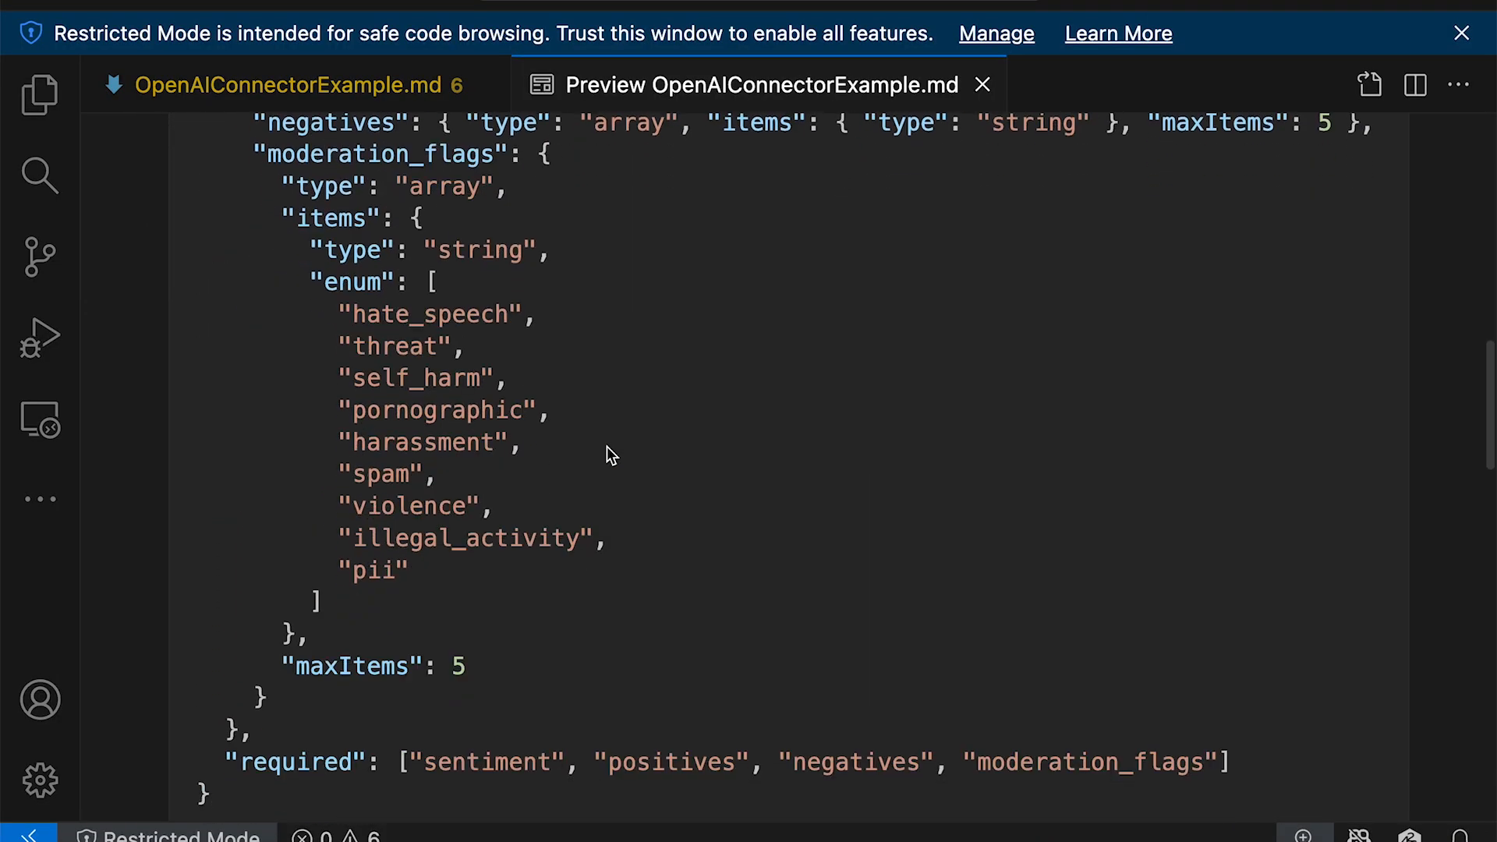
scroll(606, 446, up, 8)
scroll(607, 446, up, 2)
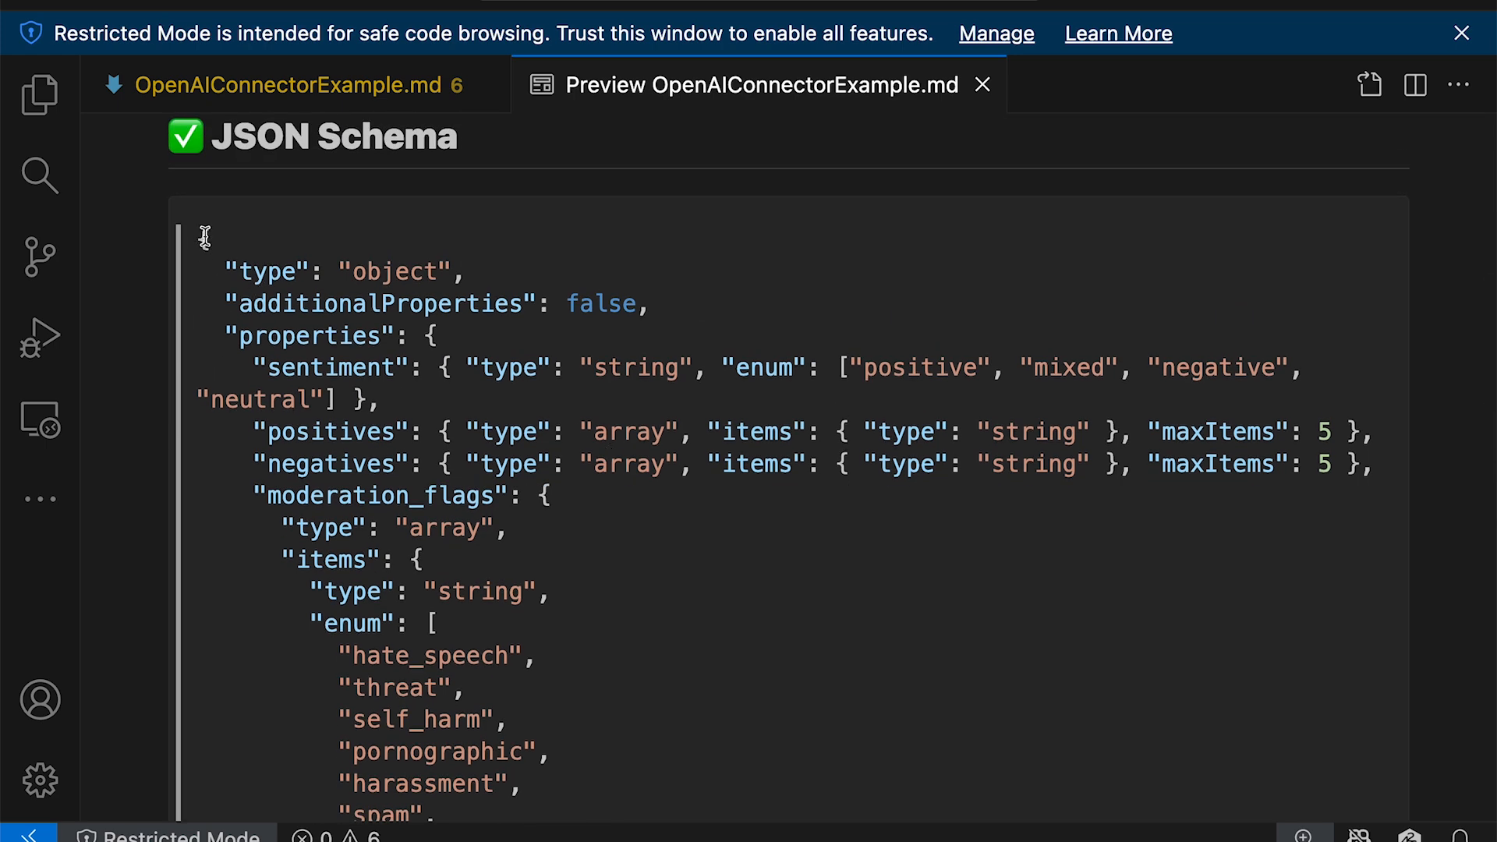
scroll(205, 235, down, 15)
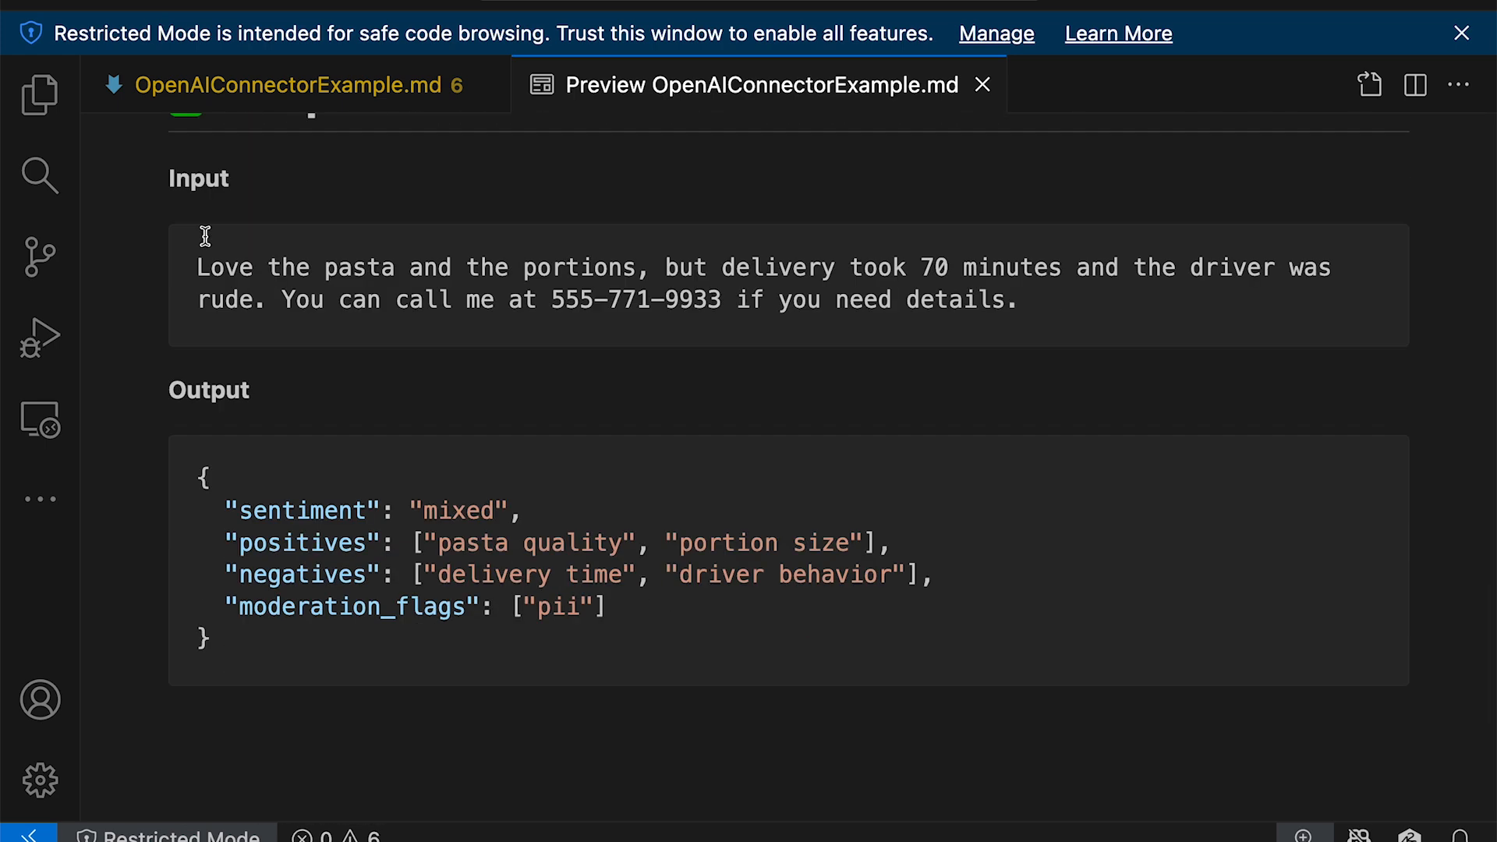
scroll(201, 495, up, 1)
scroll(201, 495, up, 12)
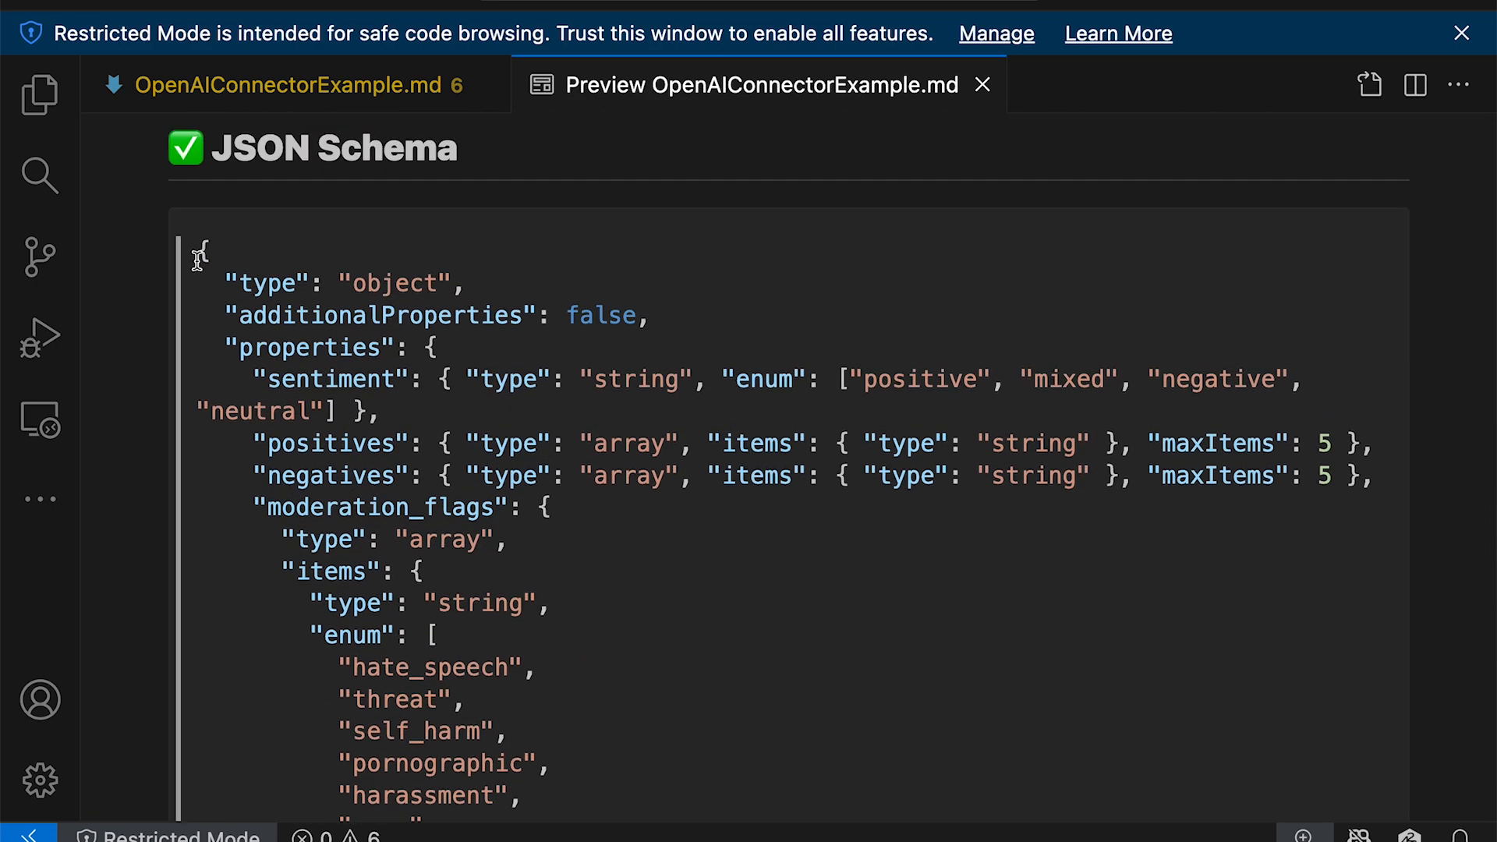
Copy the entire JSON Schema block, from its opening brace through the closing brace after the required list
drag(199, 252, 221, 718)
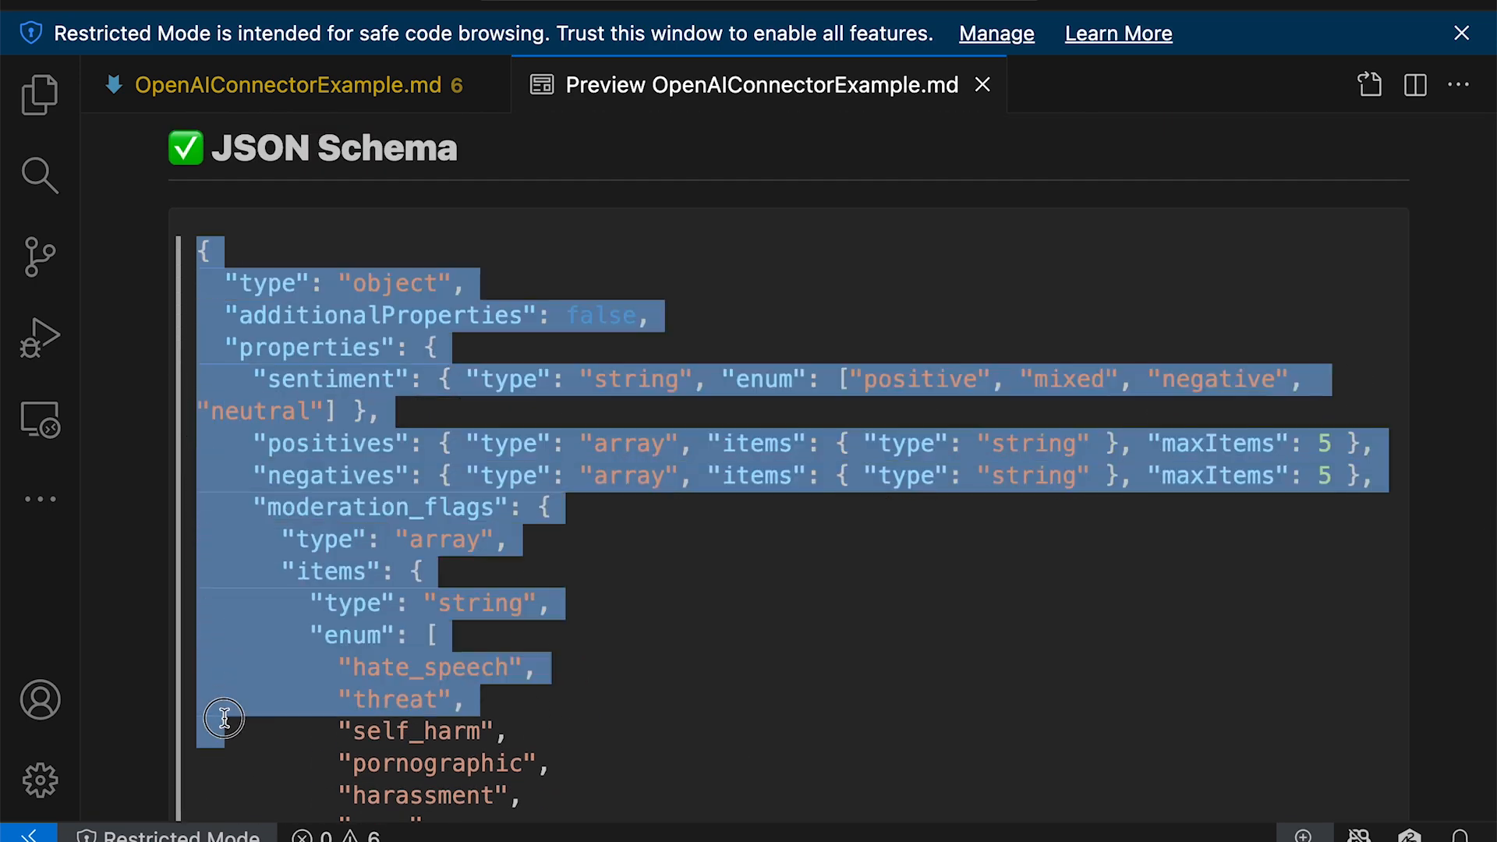
scroll(278, 605, down, 10)
drag(278, 606, 245, 423)
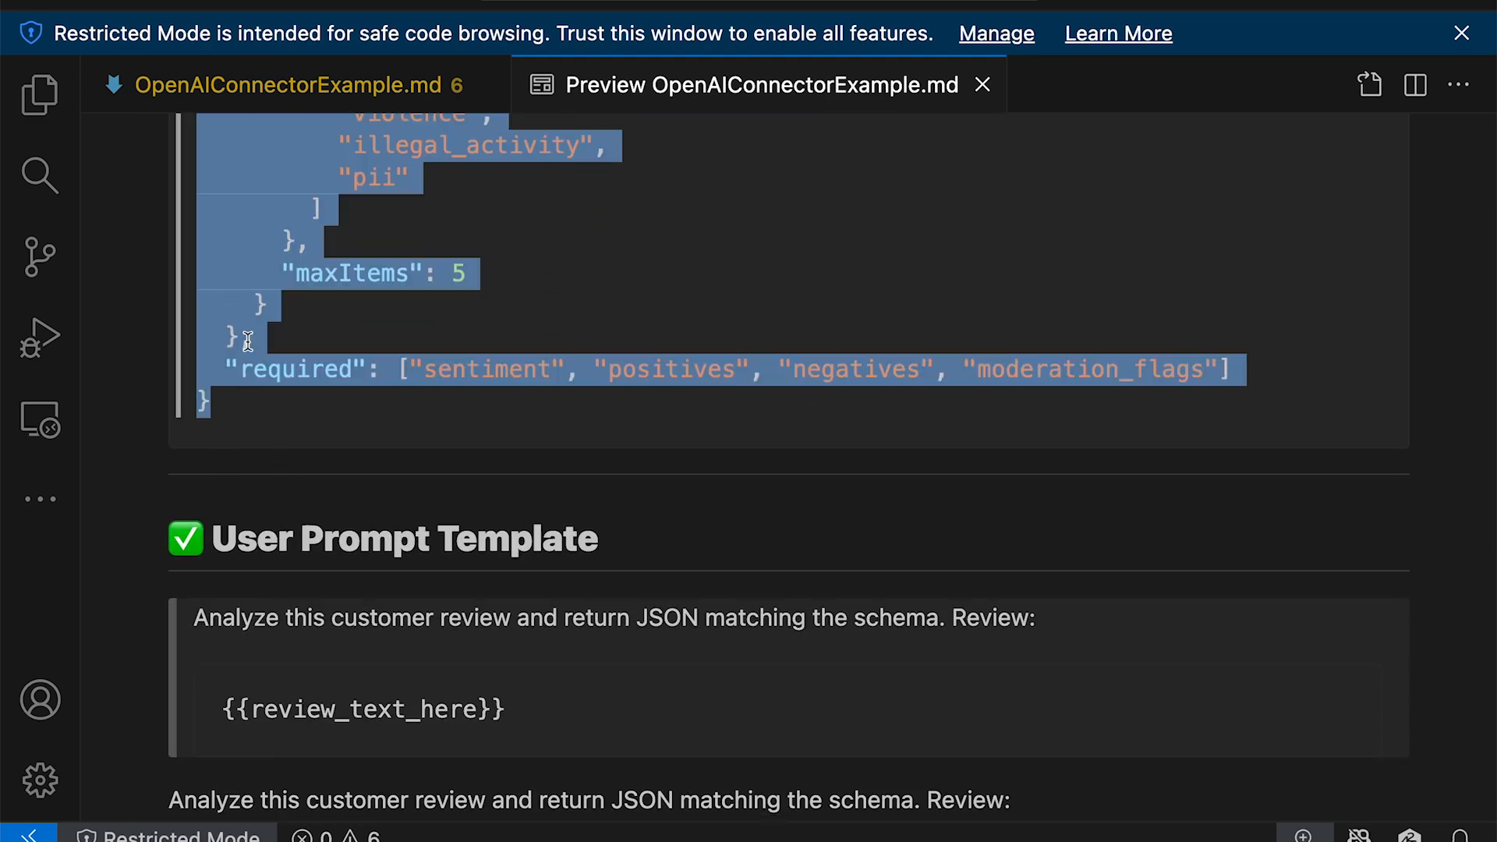
Switch to Chrome and set the jsonSchema value under responseFormat to the copied JSON schema, then save it
key(super+Tab)
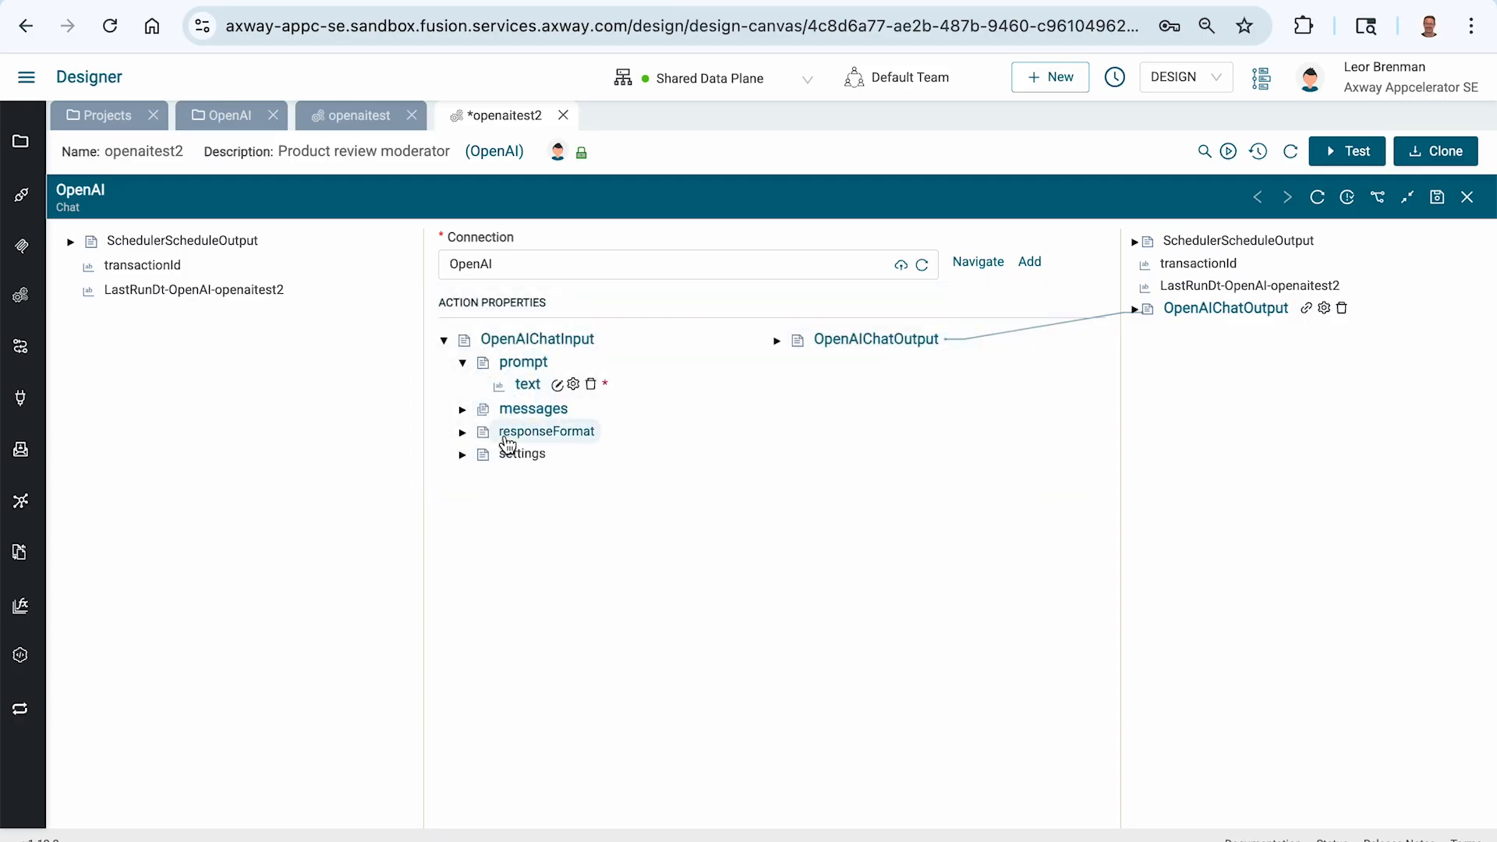
click(463, 438)
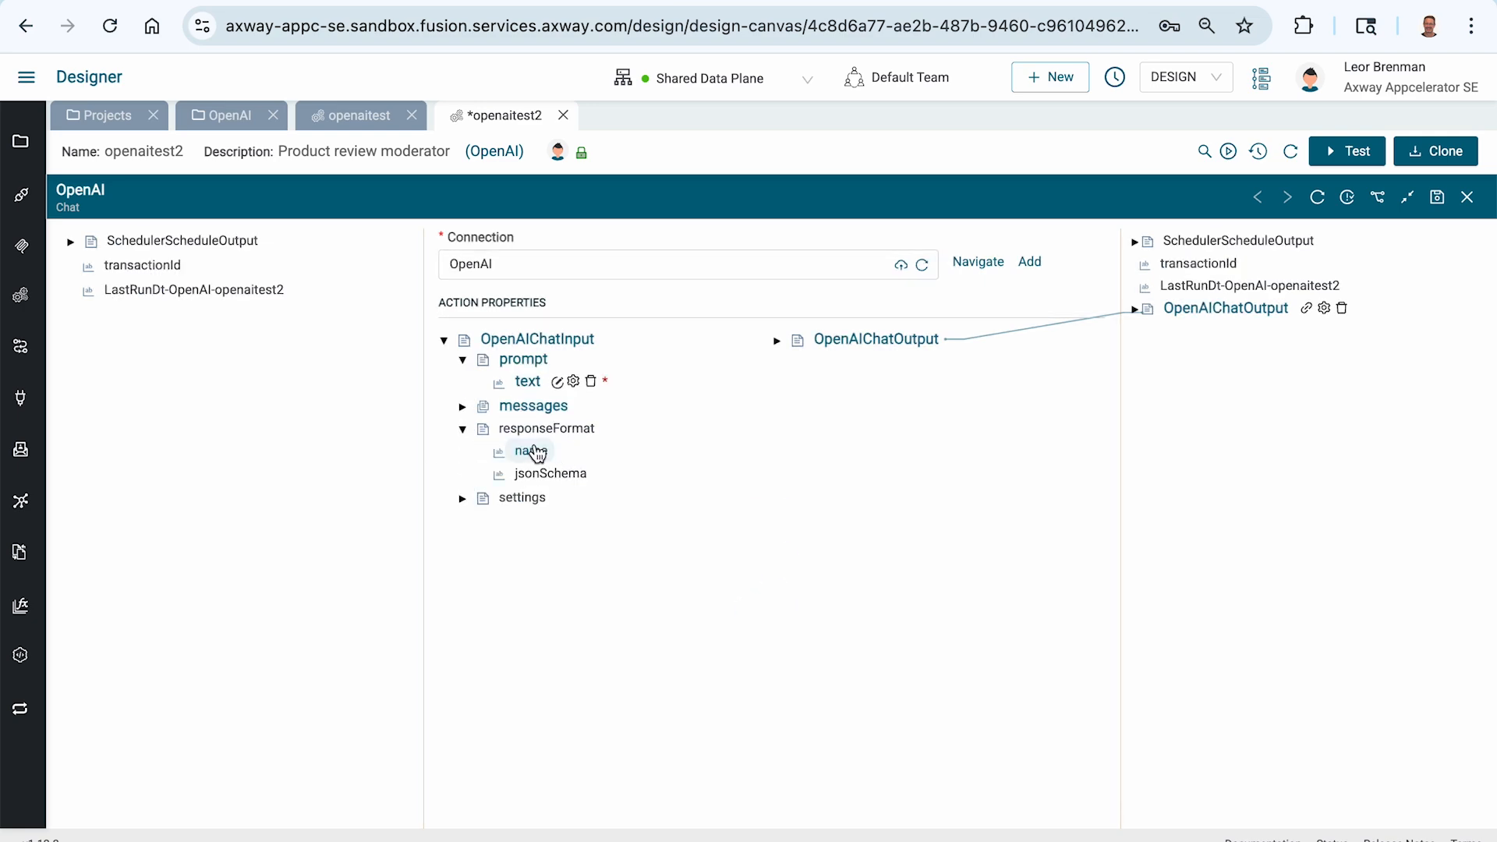
right_click(550, 479)
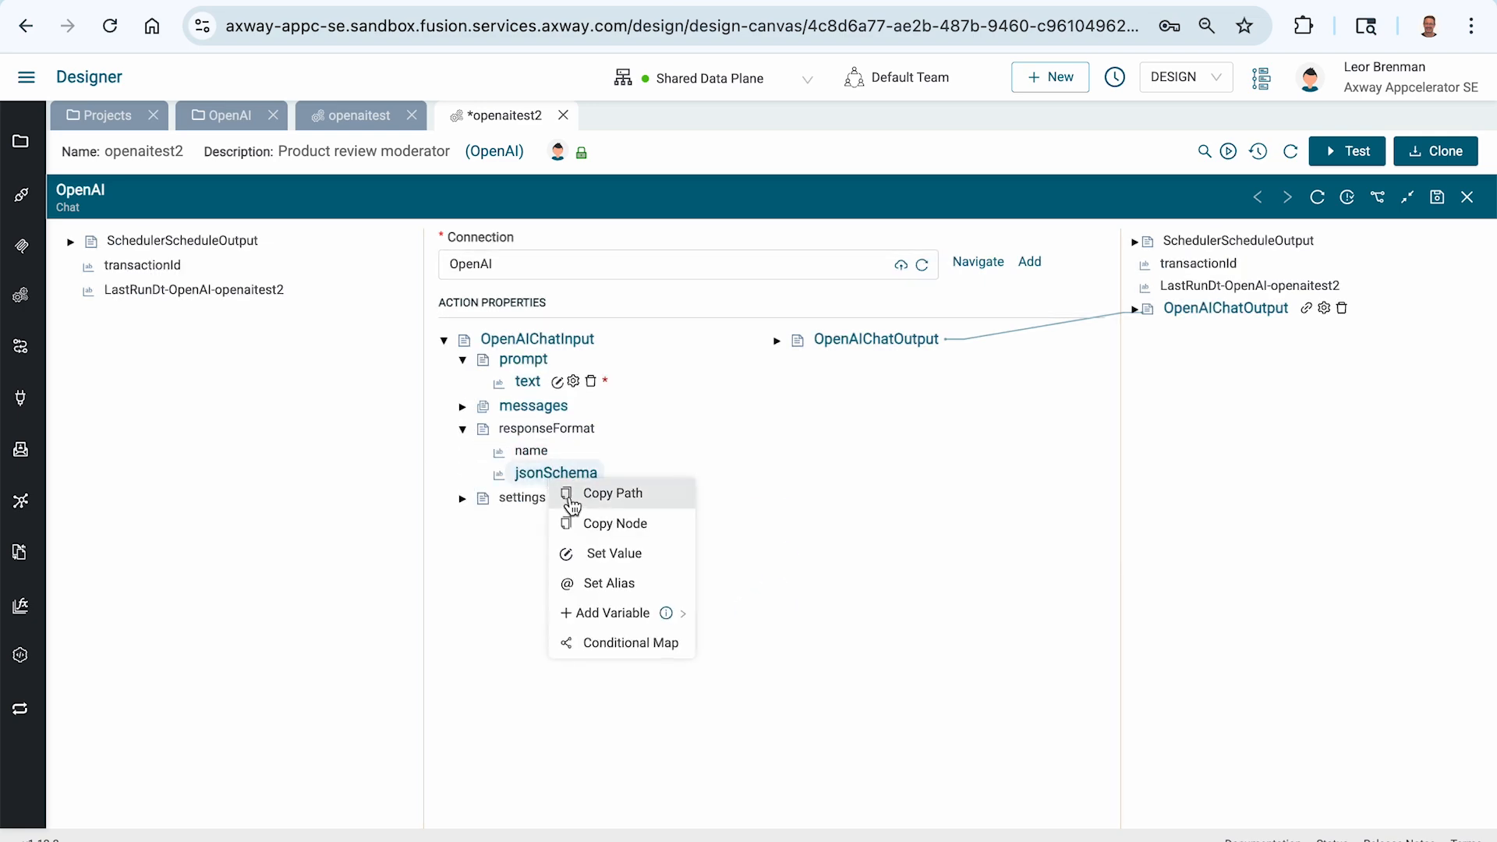
click(589, 548)
key(ctrl+v)
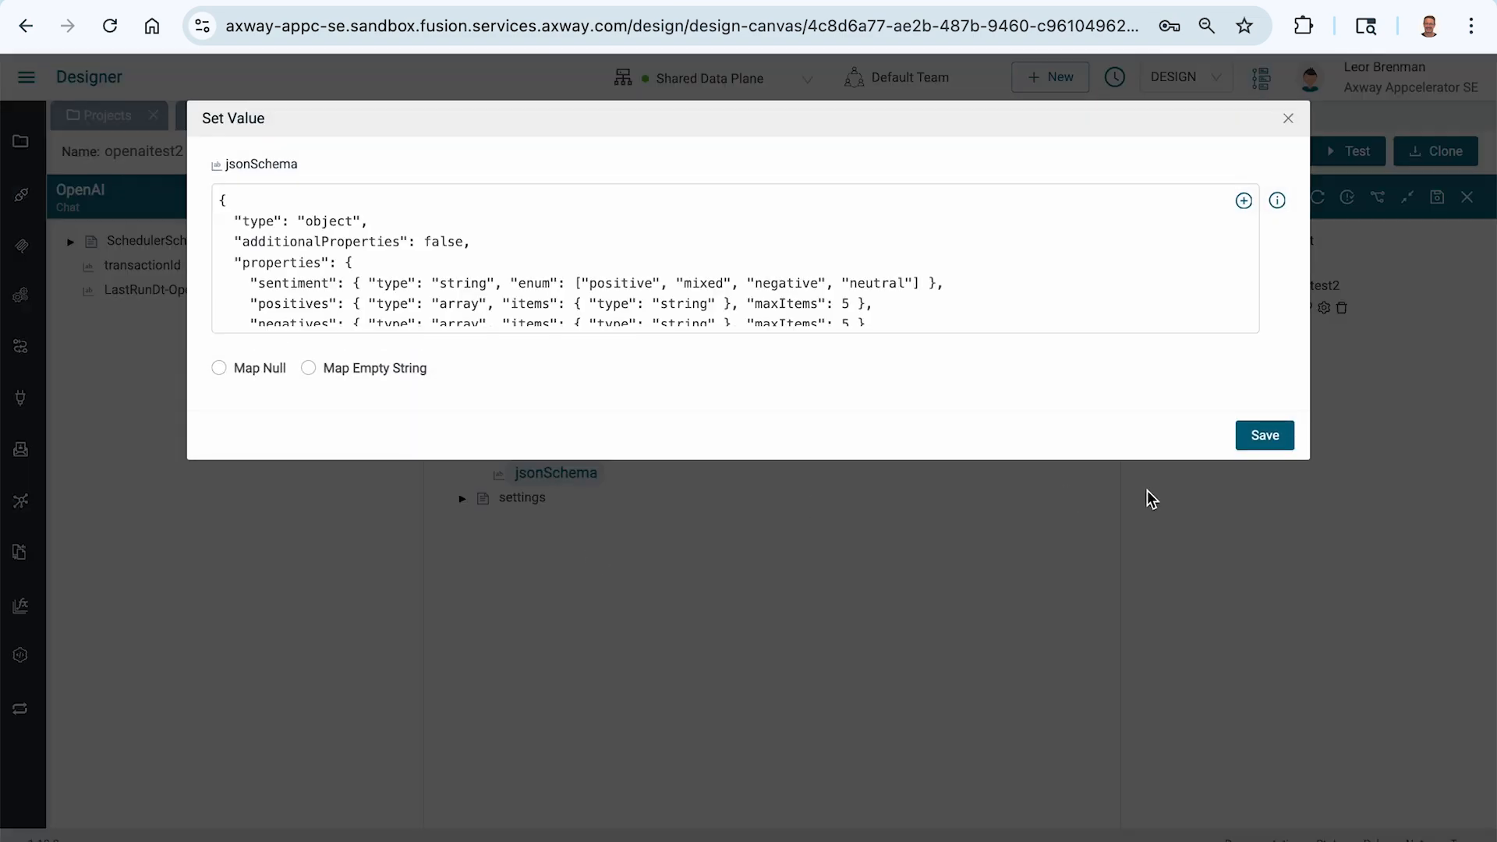
click(1264, 436)
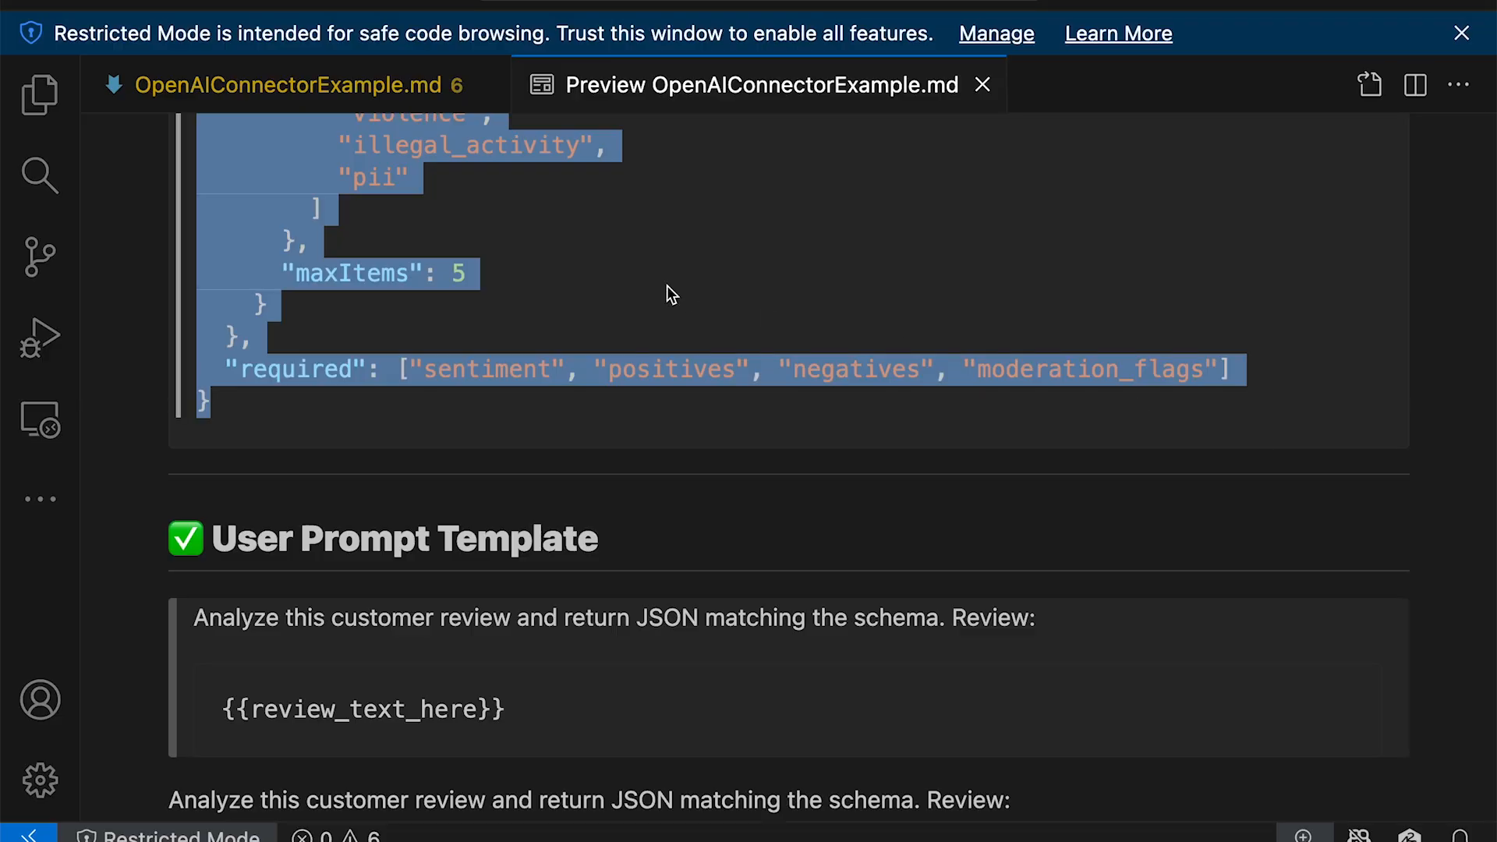
Copy responseSchema from the System Prompt in Visual Studio Code and save it as the responseFormat name value in the OpenAI Chat step
scroll(667, 285, up, 10)
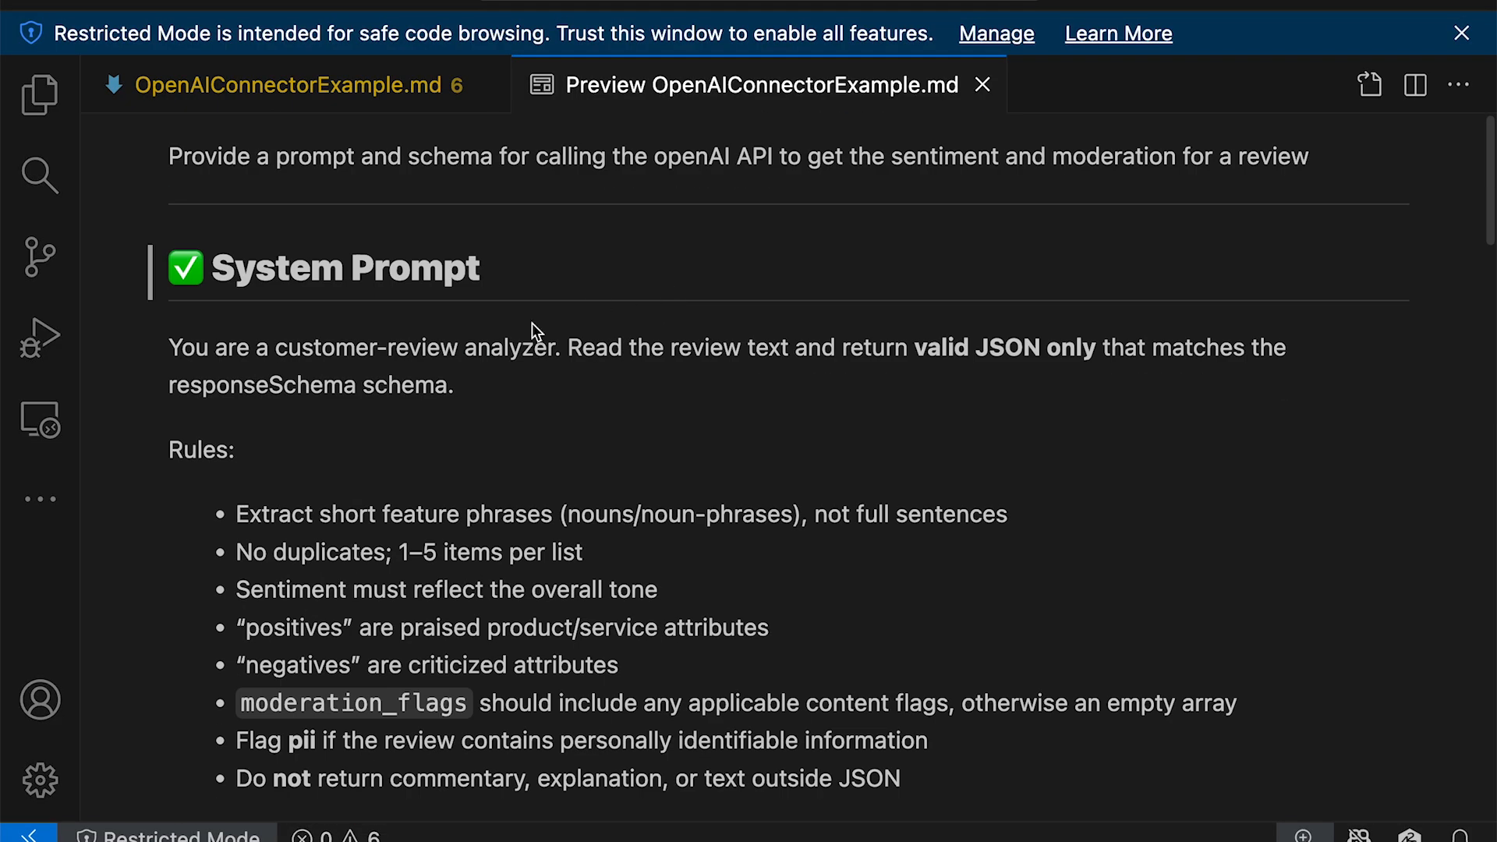
drag(167, 385, 355, 387)
key(ctrl+c)
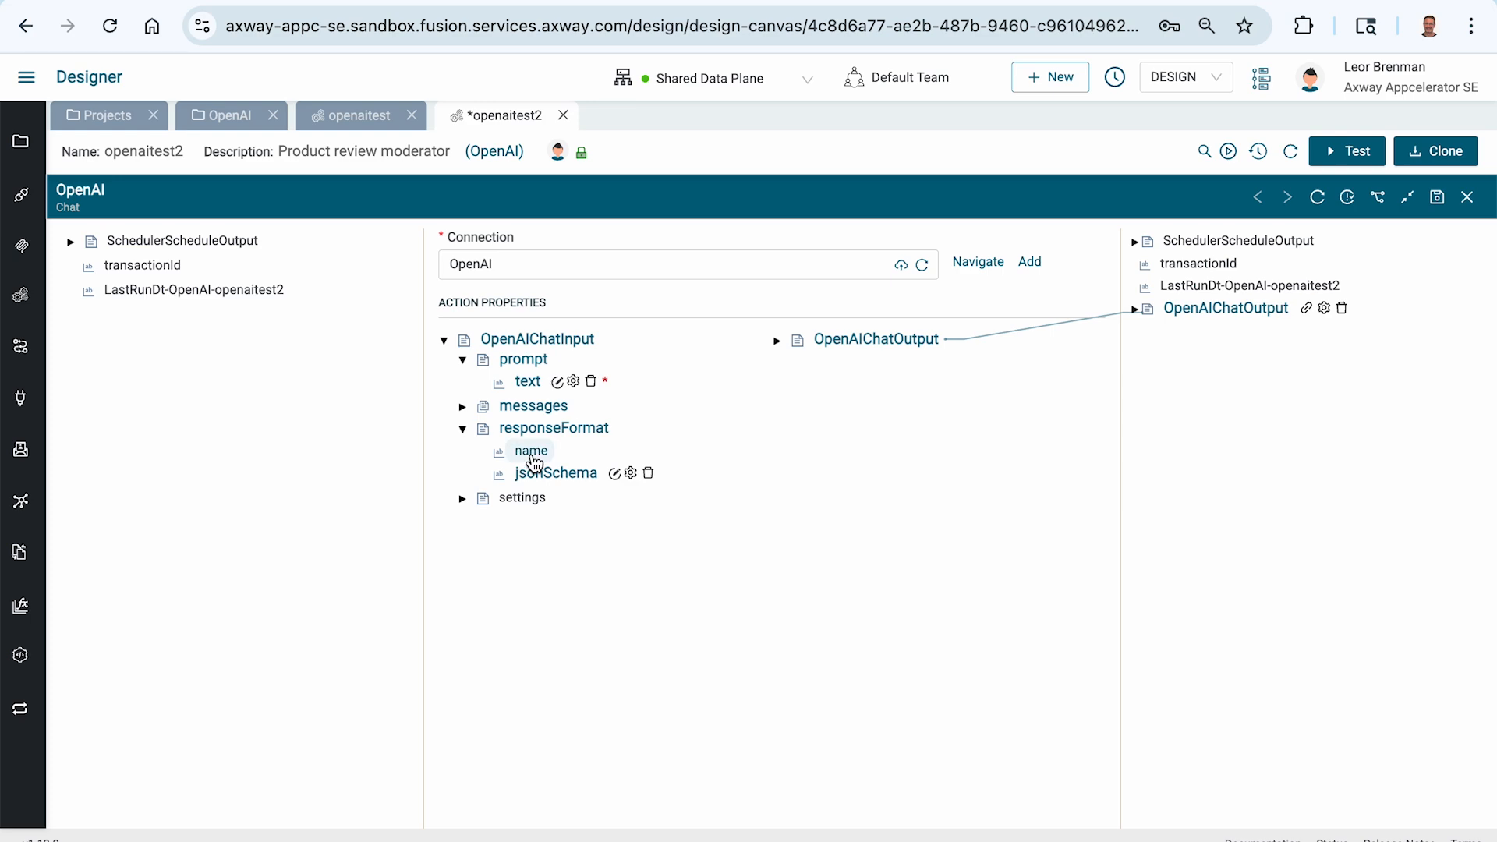
right_click(535, 464)
click(575, 533)
key(ctrl+v)
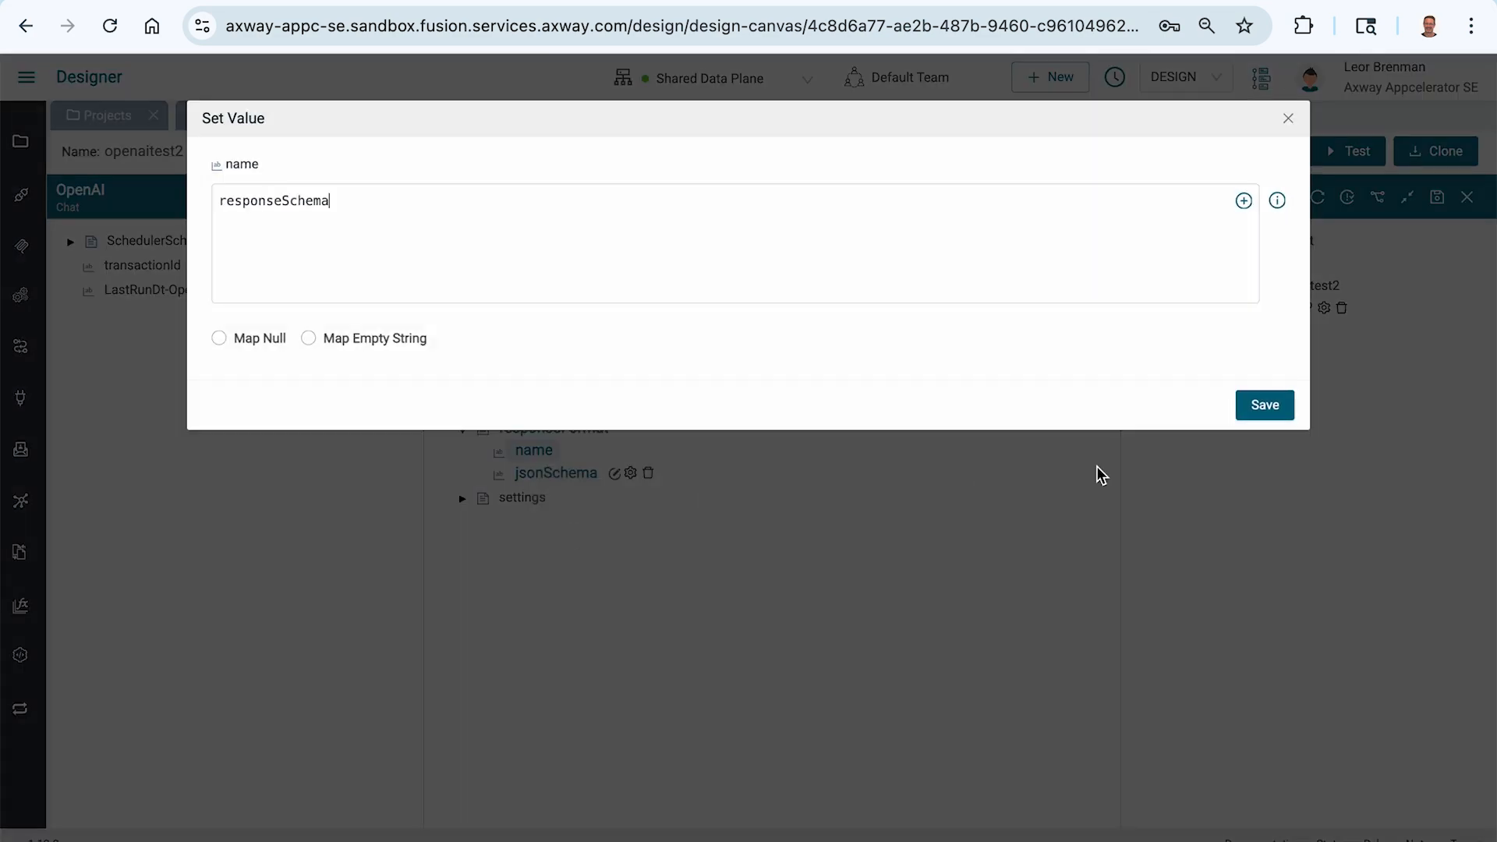
click(1251, 404)
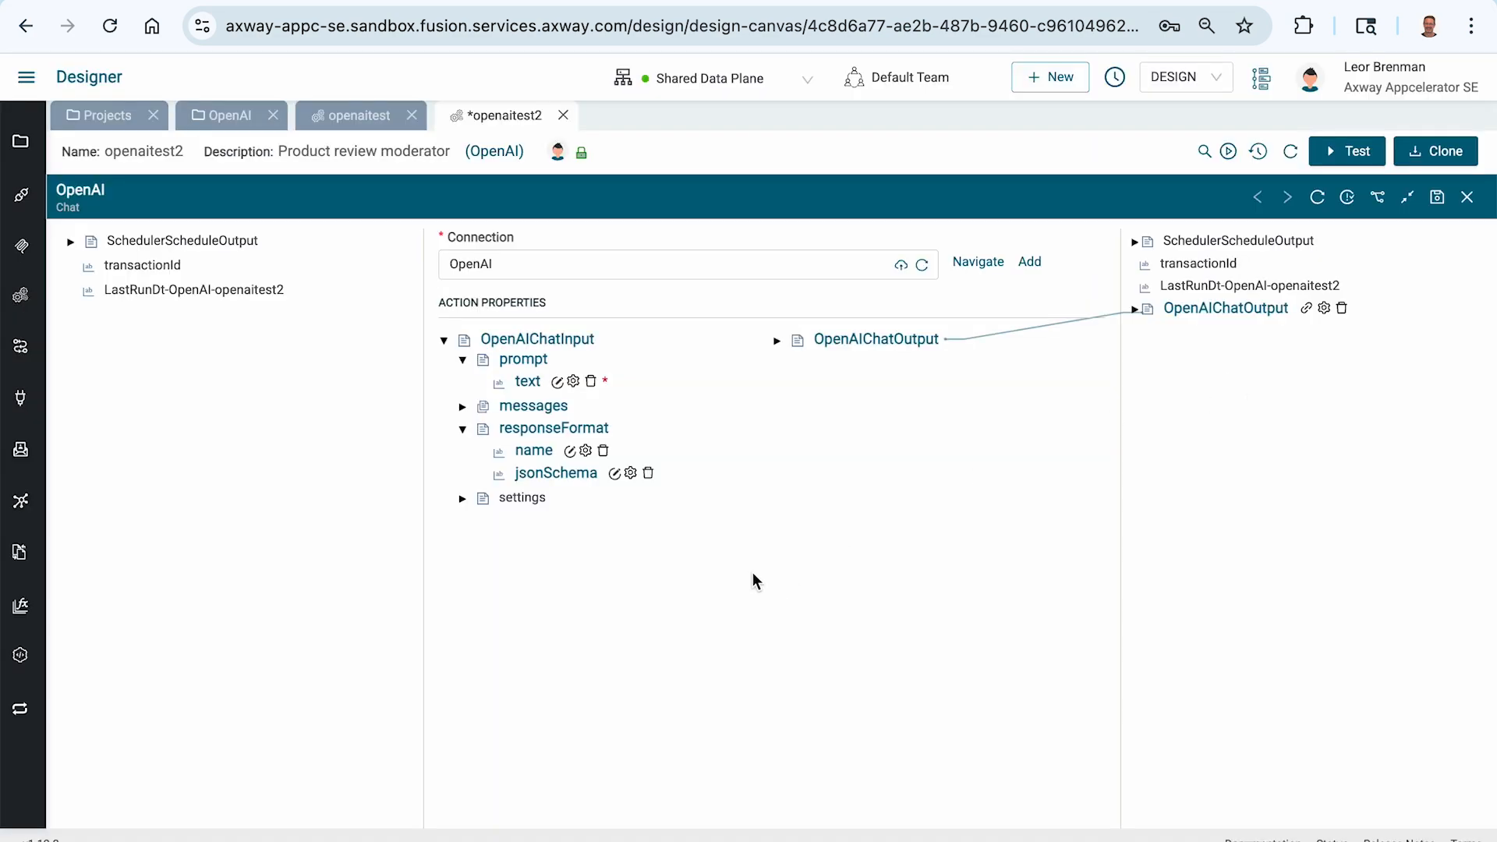
Open the text value under messages for editing and clear its content
click(462, 406)
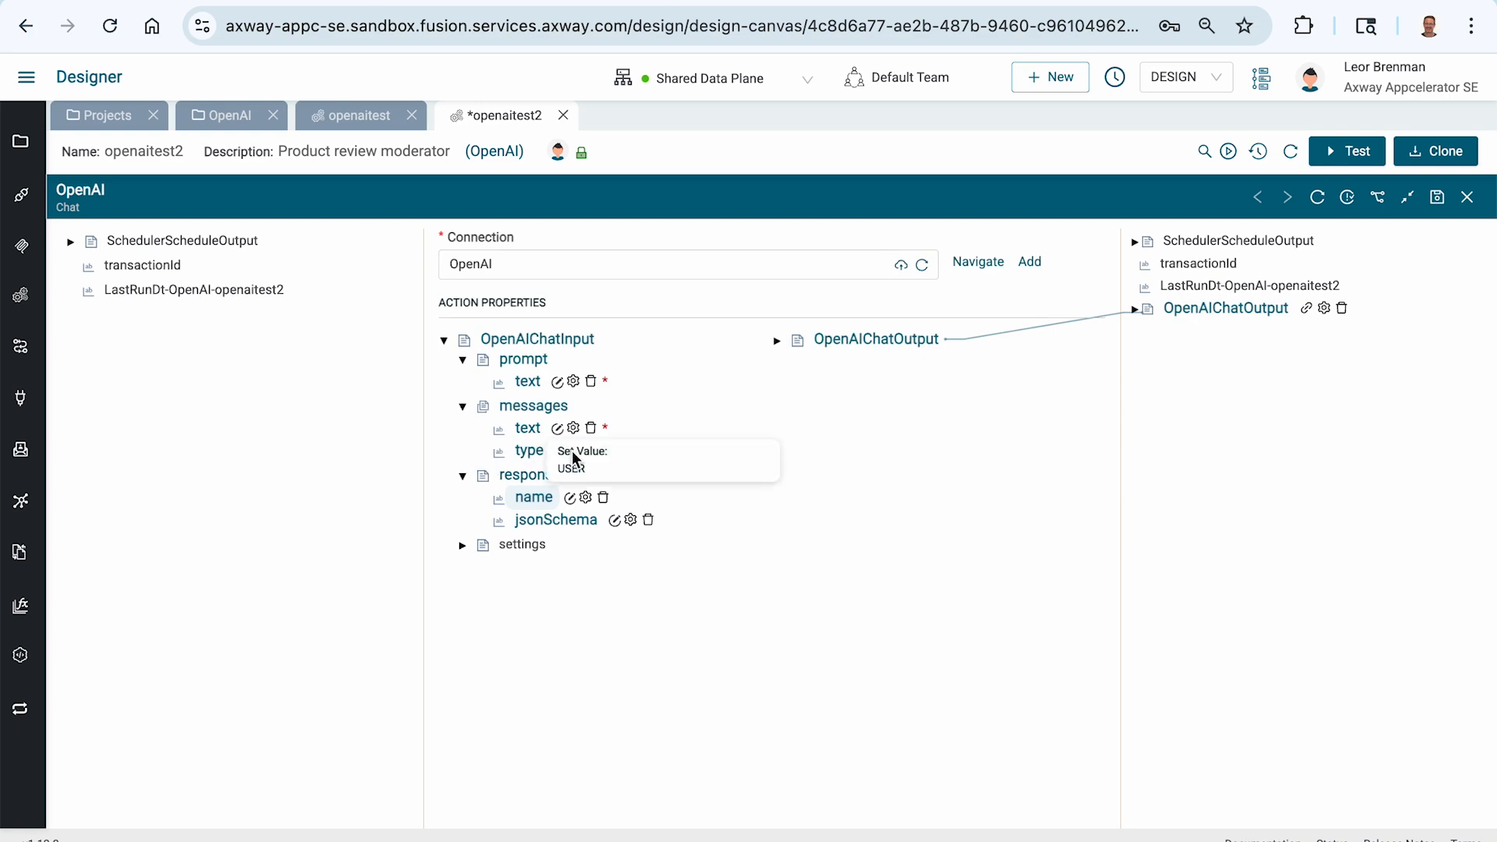
click(558, 430)
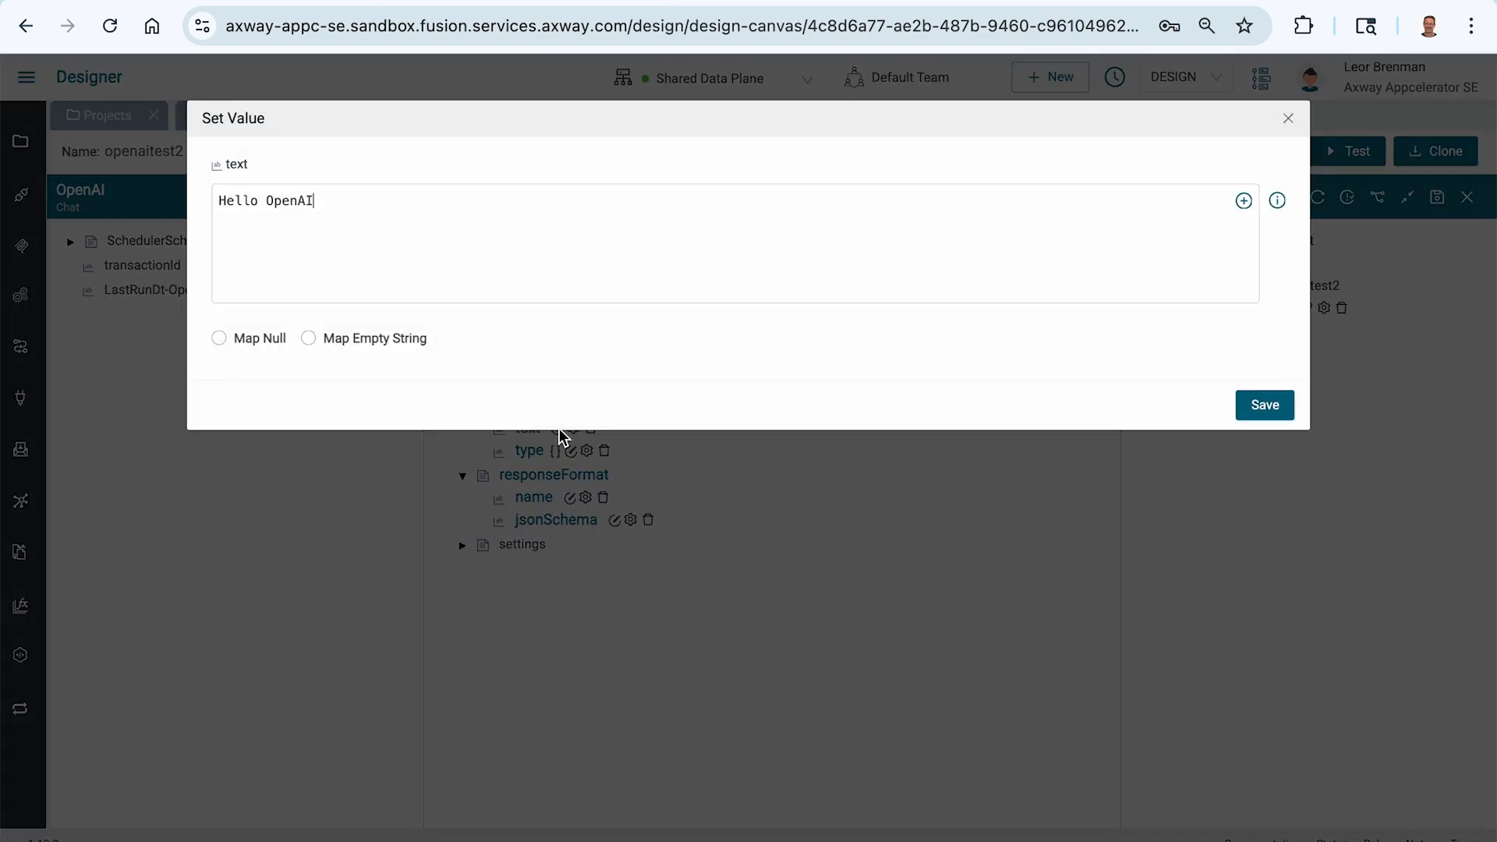
key(super+a)
key(BackSpace)
Switch to Visual Studio Code and copy the sample API review under User Prompt Template, without its surrounding quotation marks
key(super+Tab)
scroll(508, 456, down, 10)
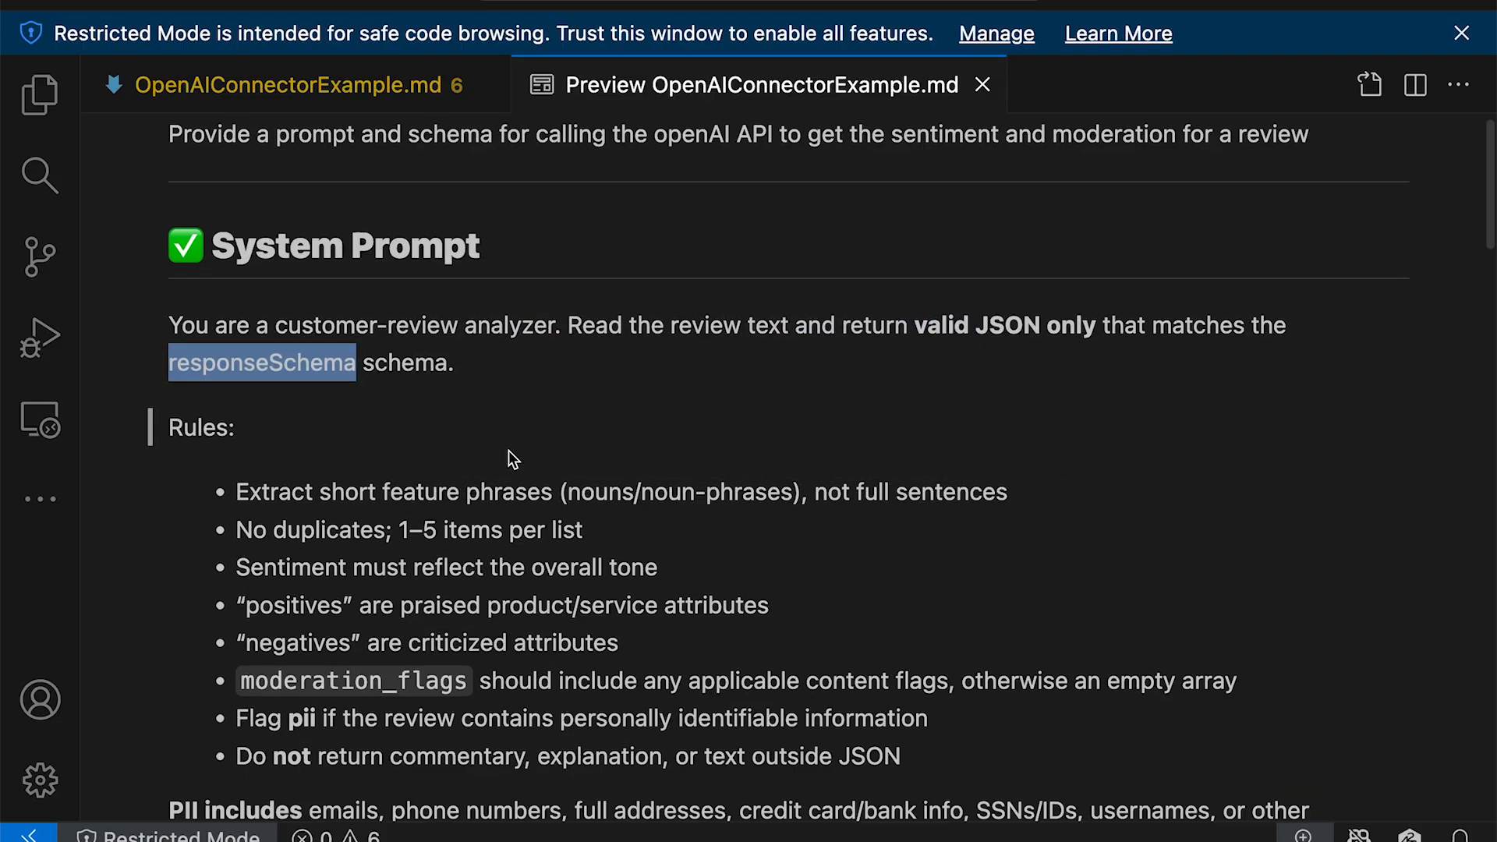
scroll(508, 450, down, 5)
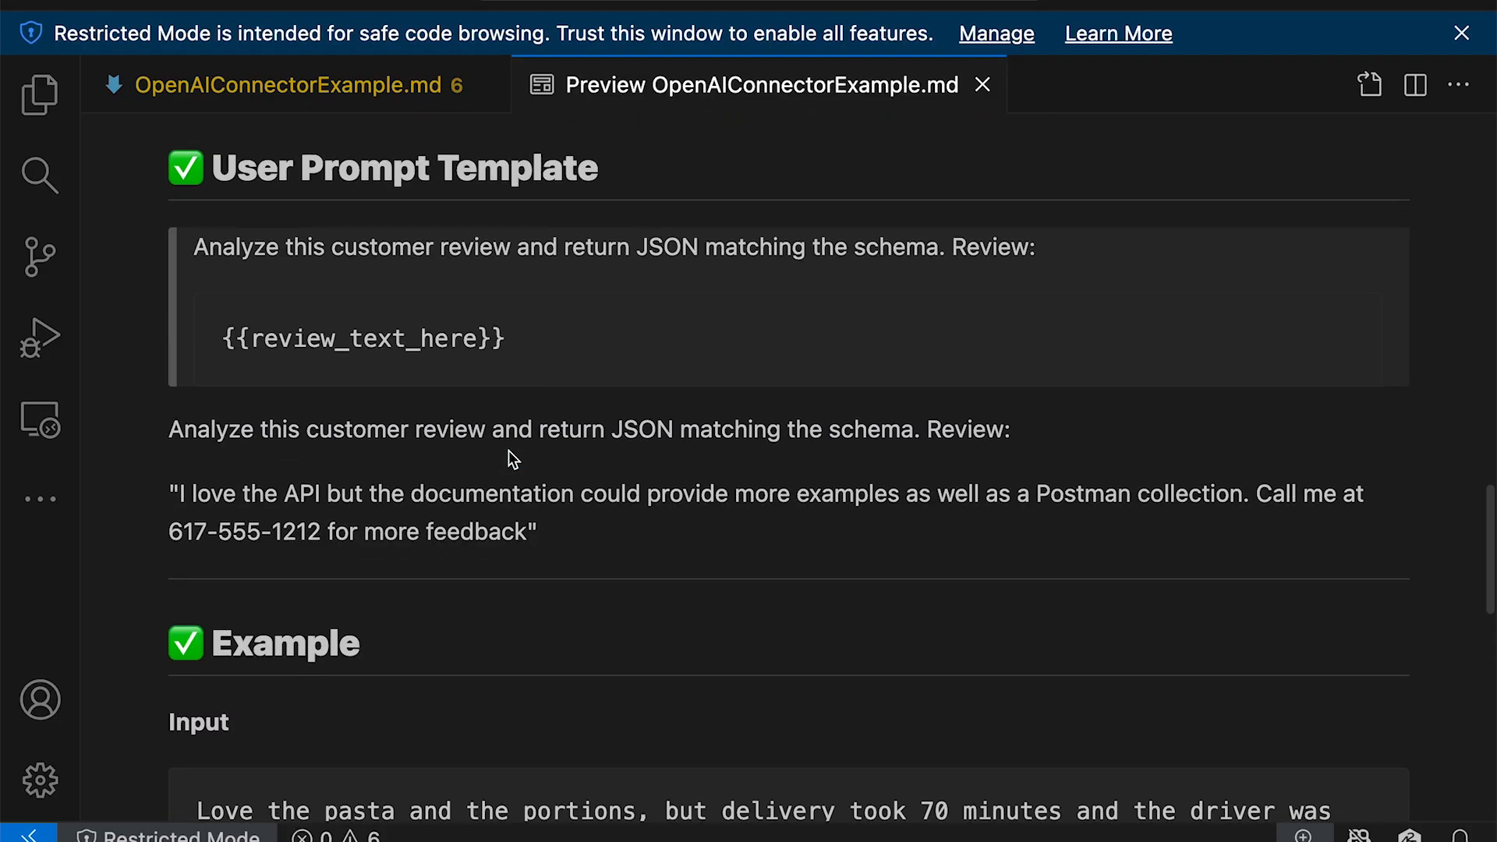
drag(196, 246, 732, 238)
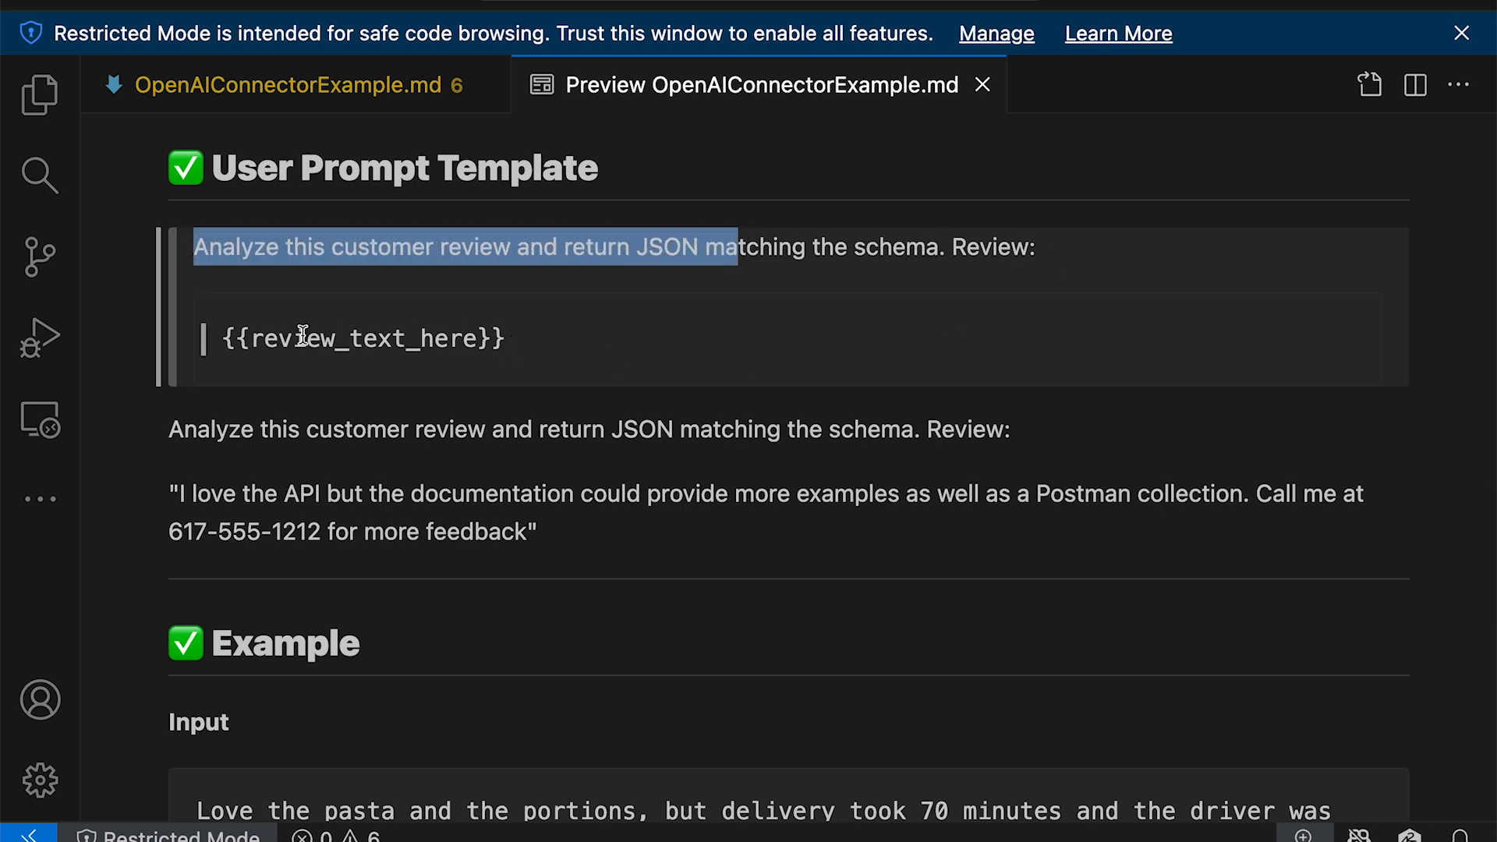
drag(178, 493, 527, 533)
right_click(481, 519)
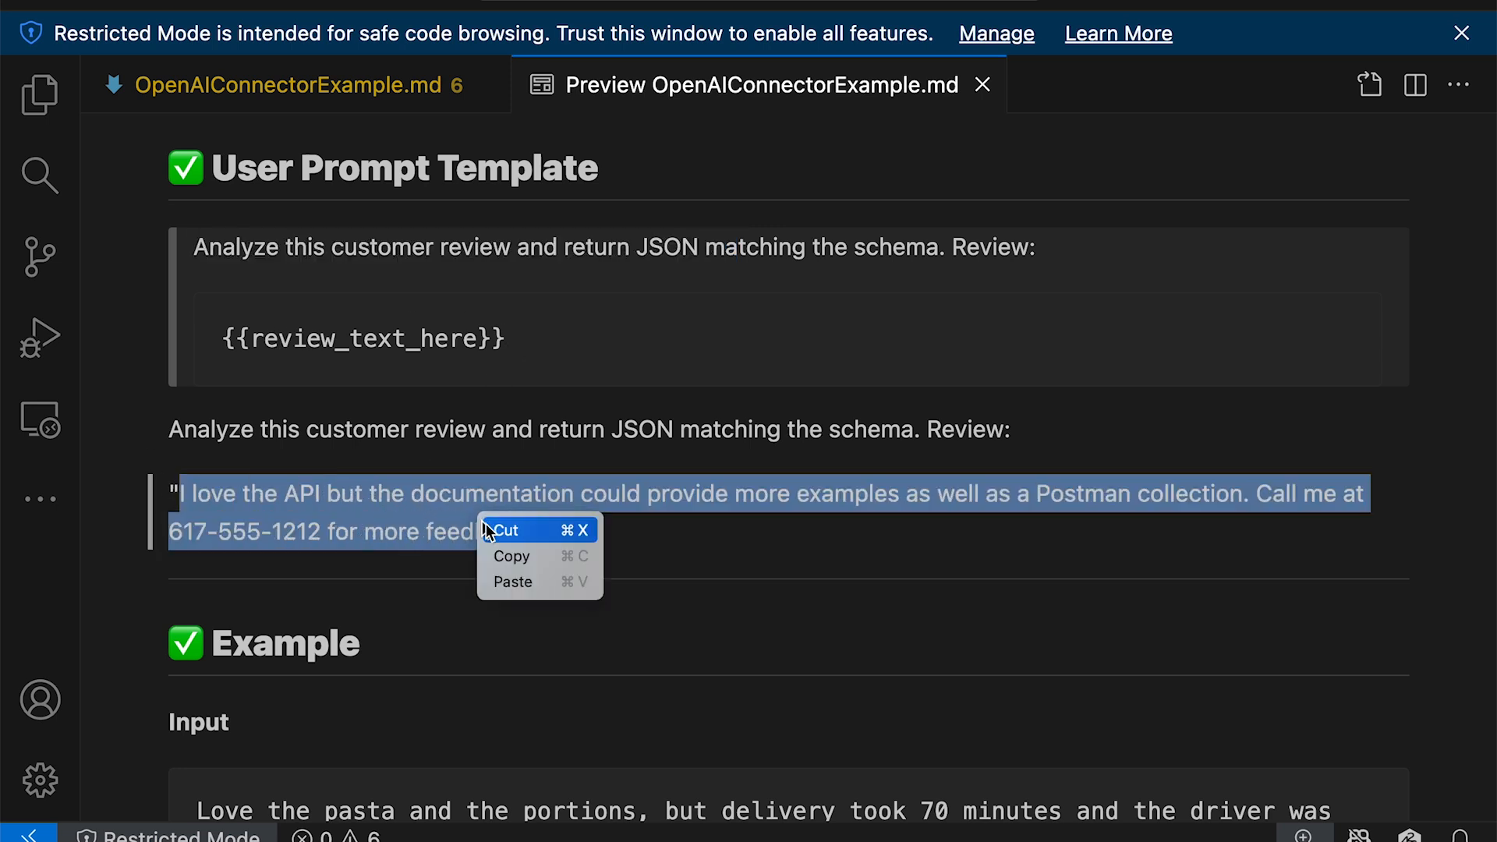
click(507, 557)
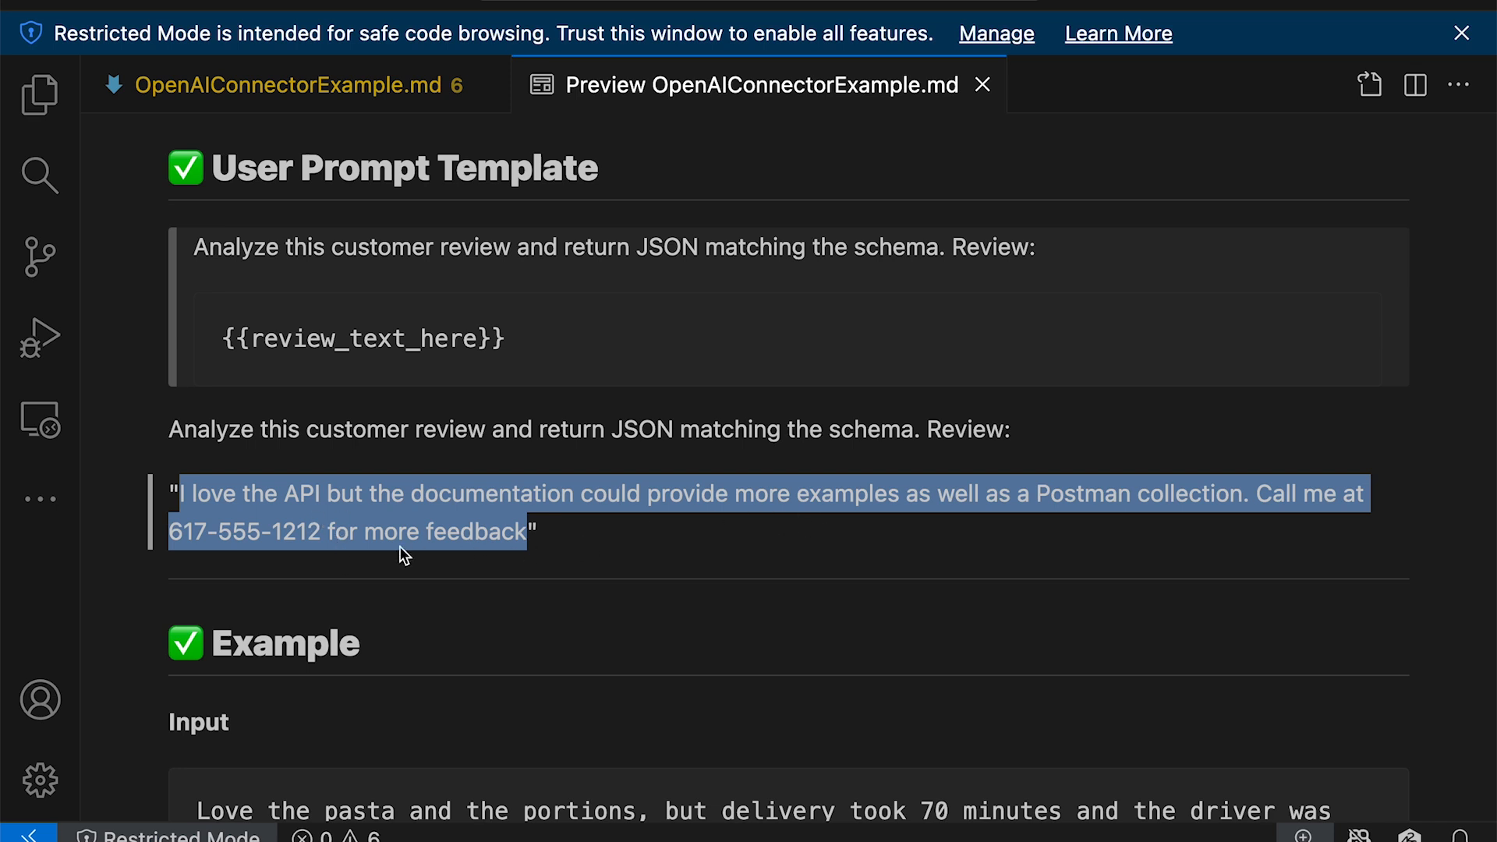
Switch to Chrome, insert the copied sample review as the messages text value, and save it
key(super+Tab)
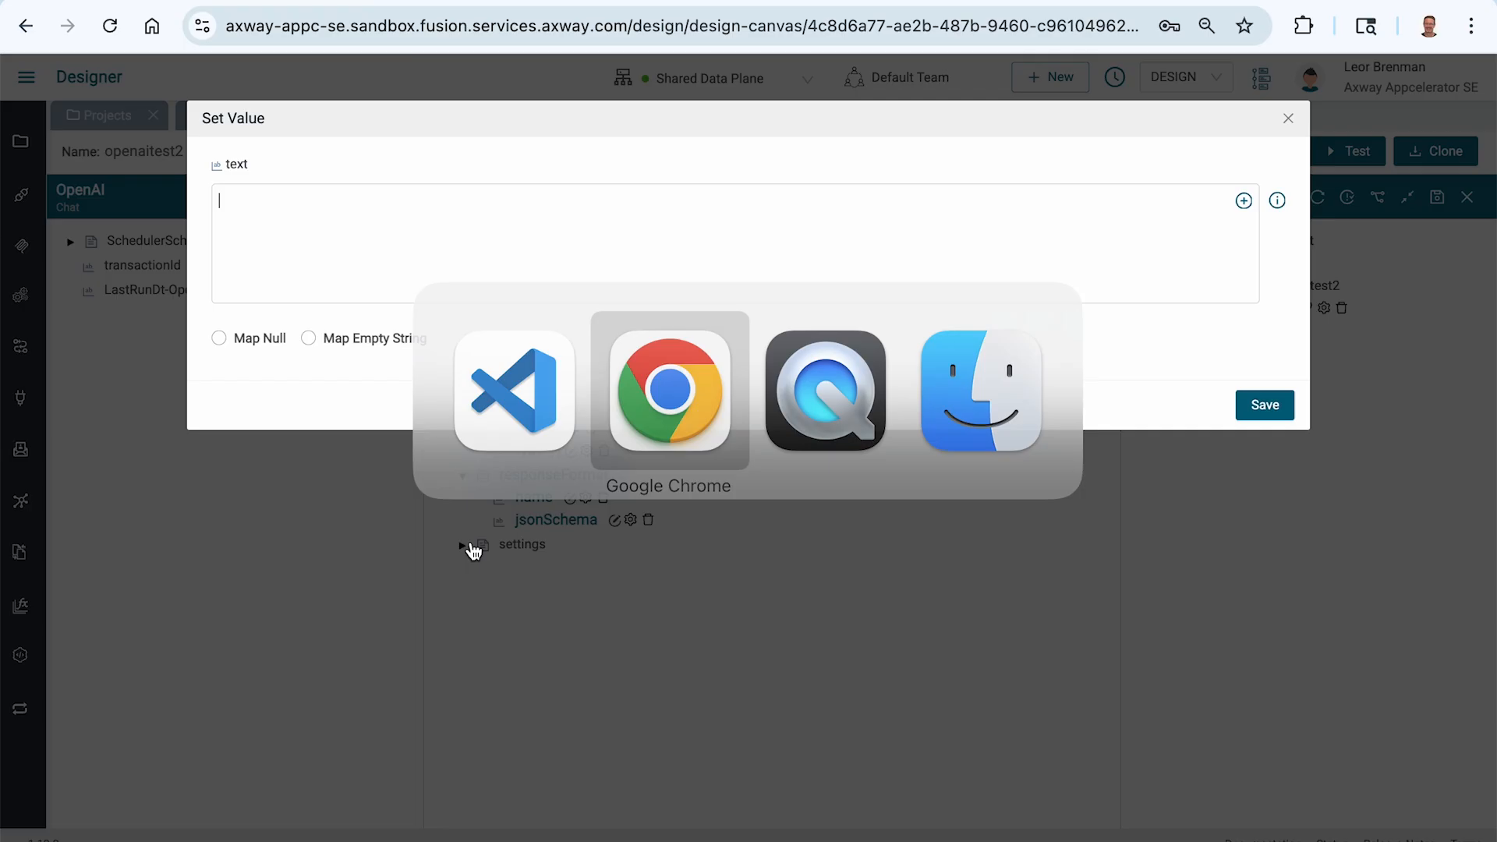
key(super+v)
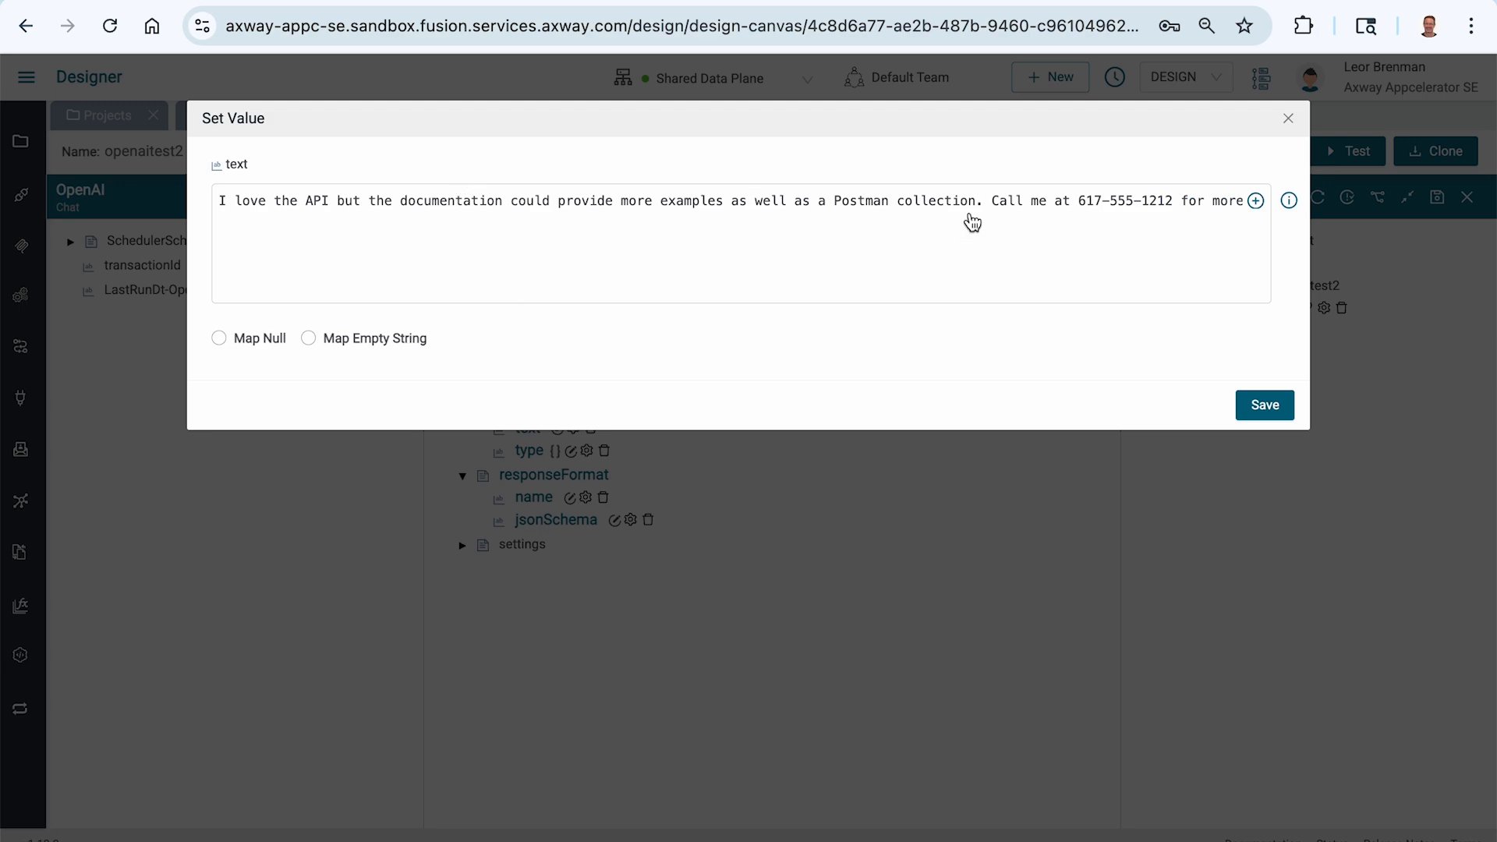
click(1262, 404)
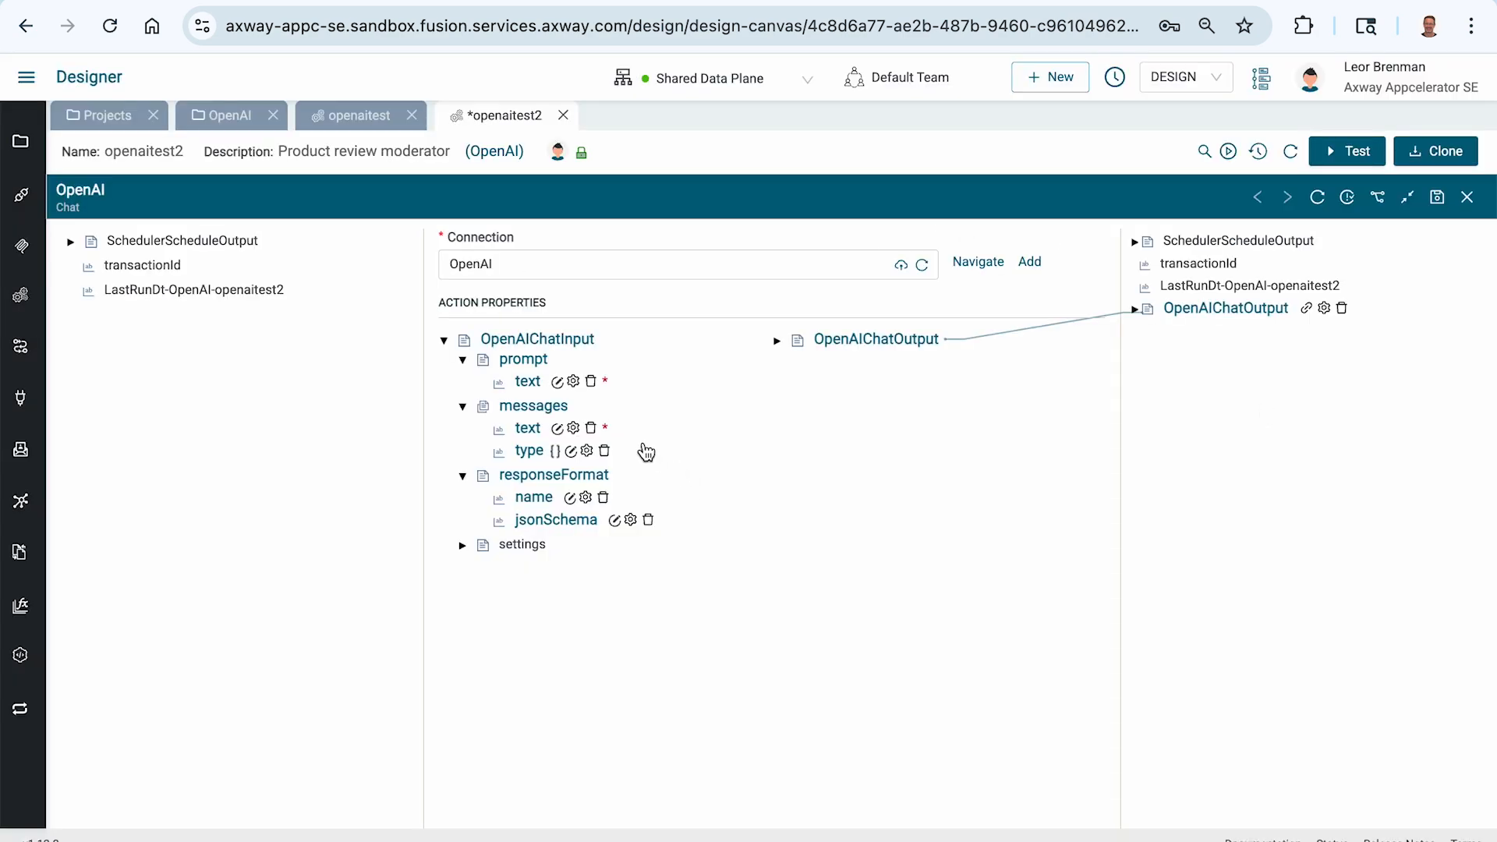
Replace the messages text value with the full user prompt from Visual Studio Code, including its "Analyze this customer review" instruction and the quoted API review
click(556, 428)
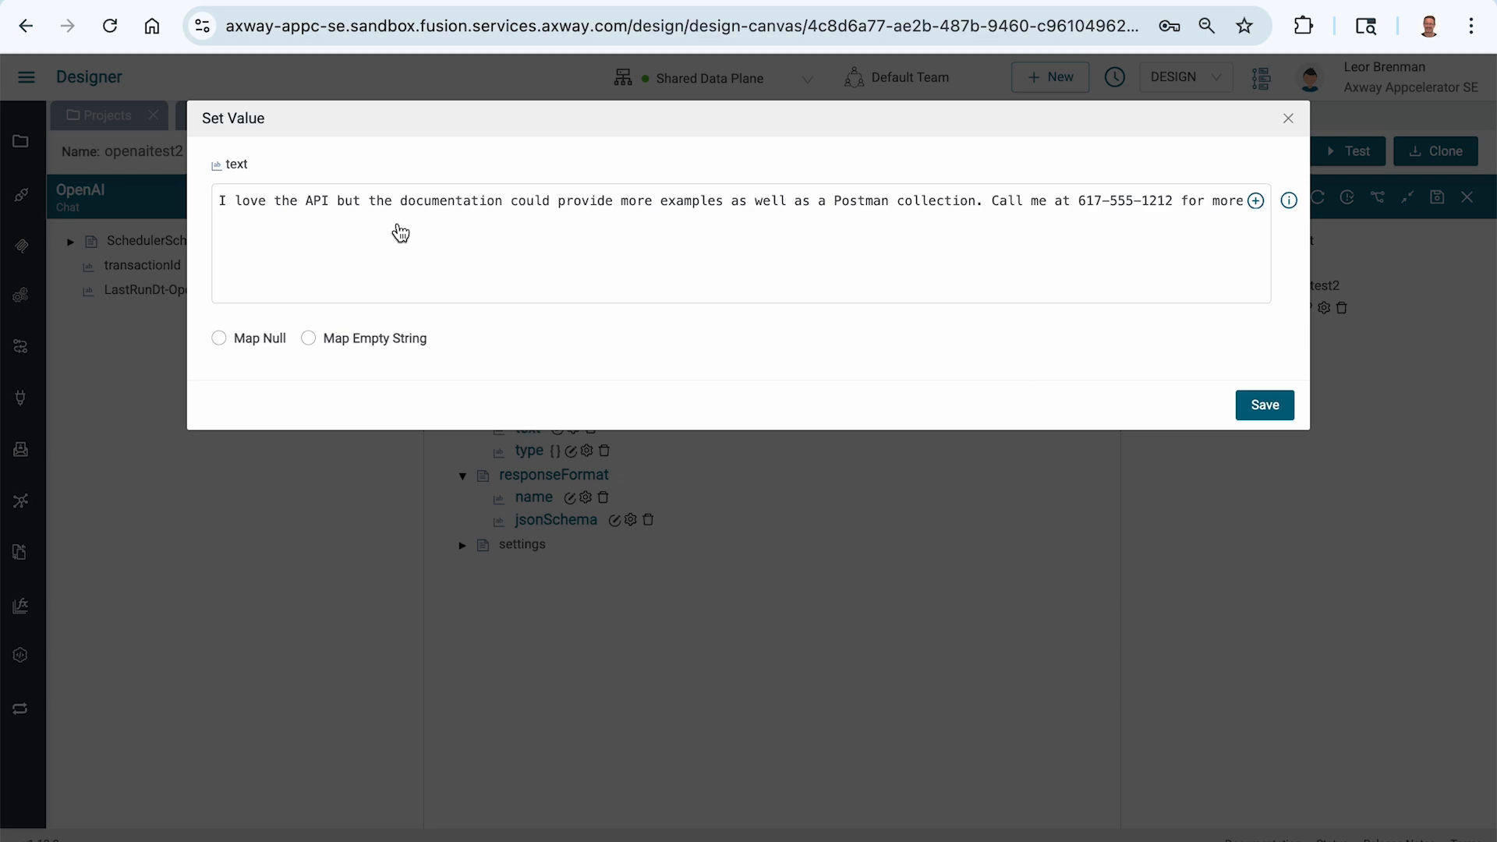
key(super+Tab)
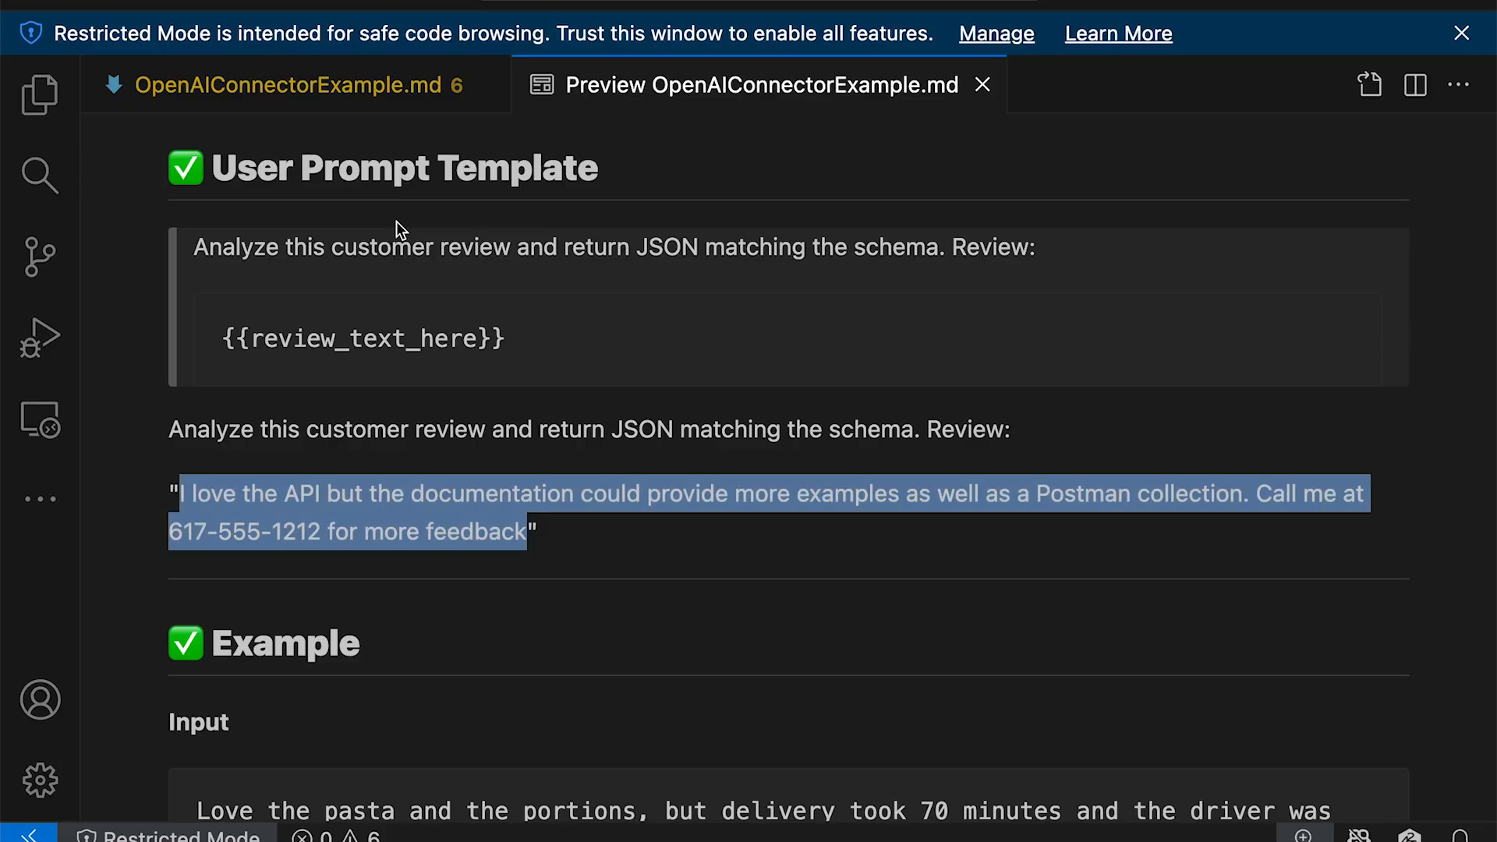
drag(172, 427, 581, 534)
key(super+Tab)
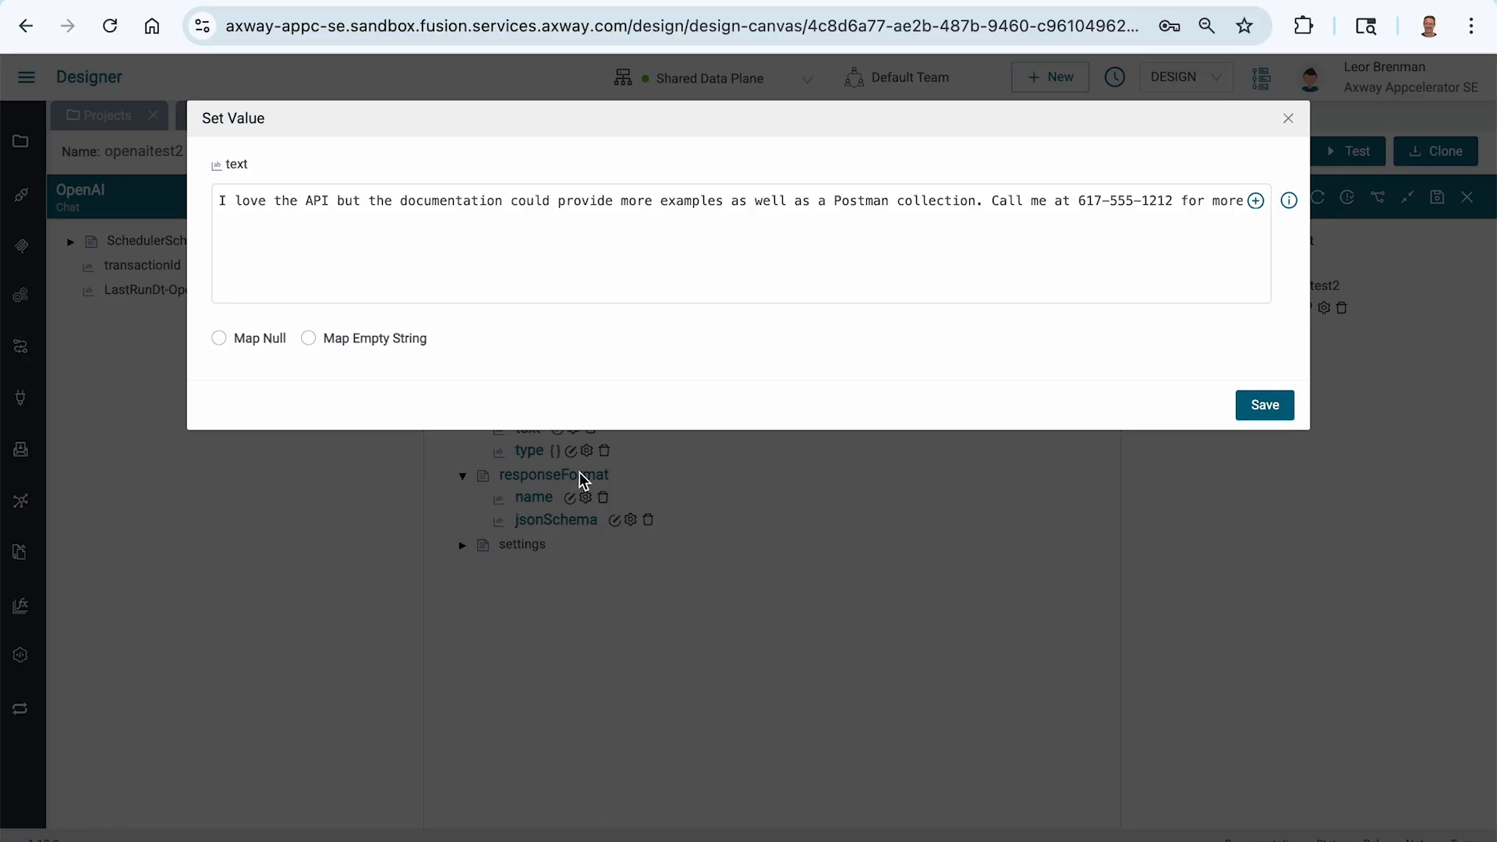
key(super+a)
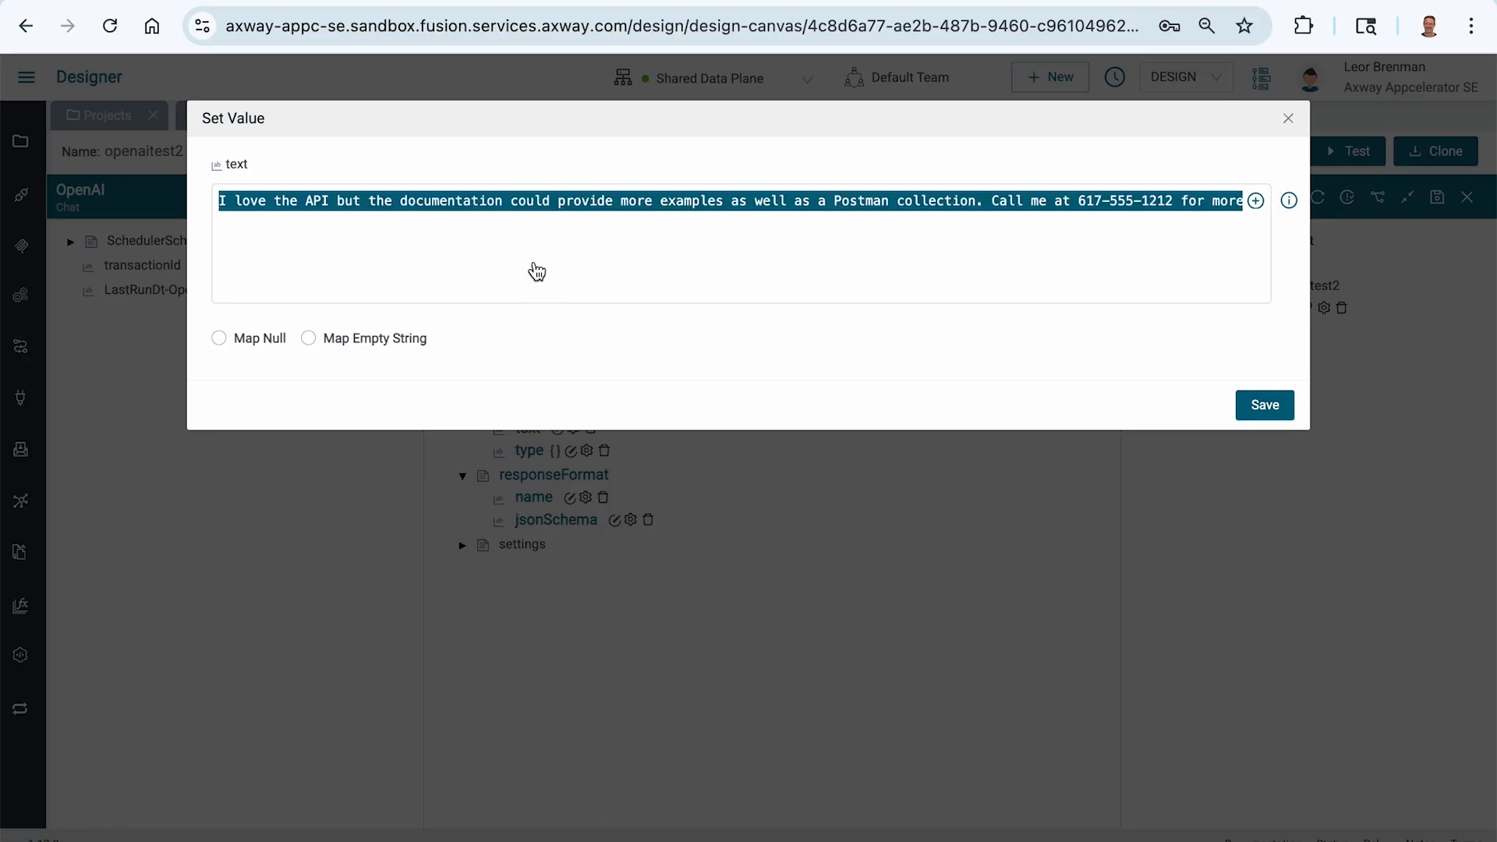
key(super+v)
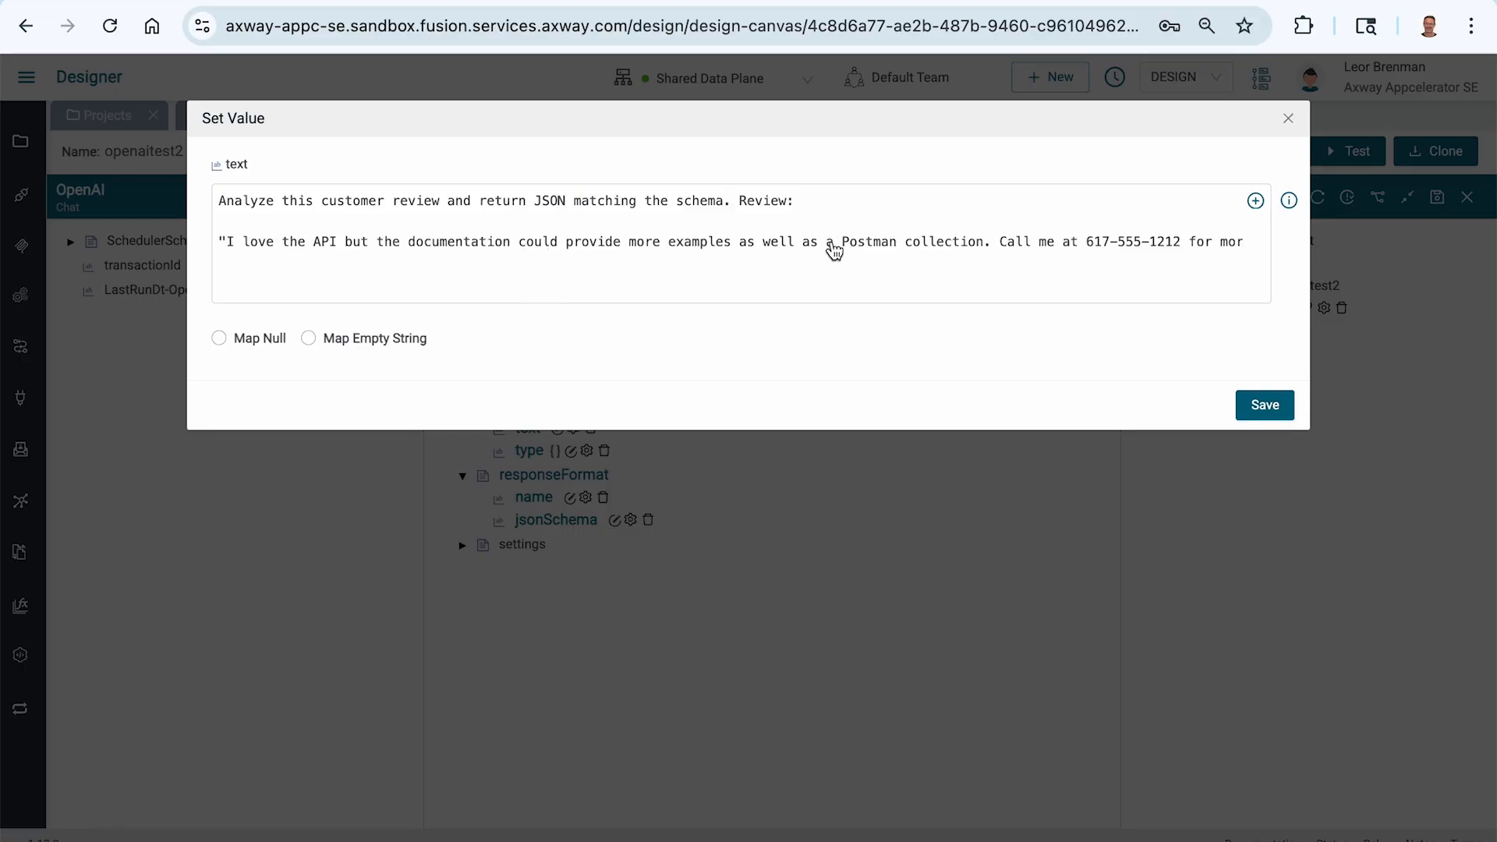
Try clearing the quoted review from the message text and listing the variables available to map in its place
key(super+Right)
key(shift+super+Left)
key(BackSpace)
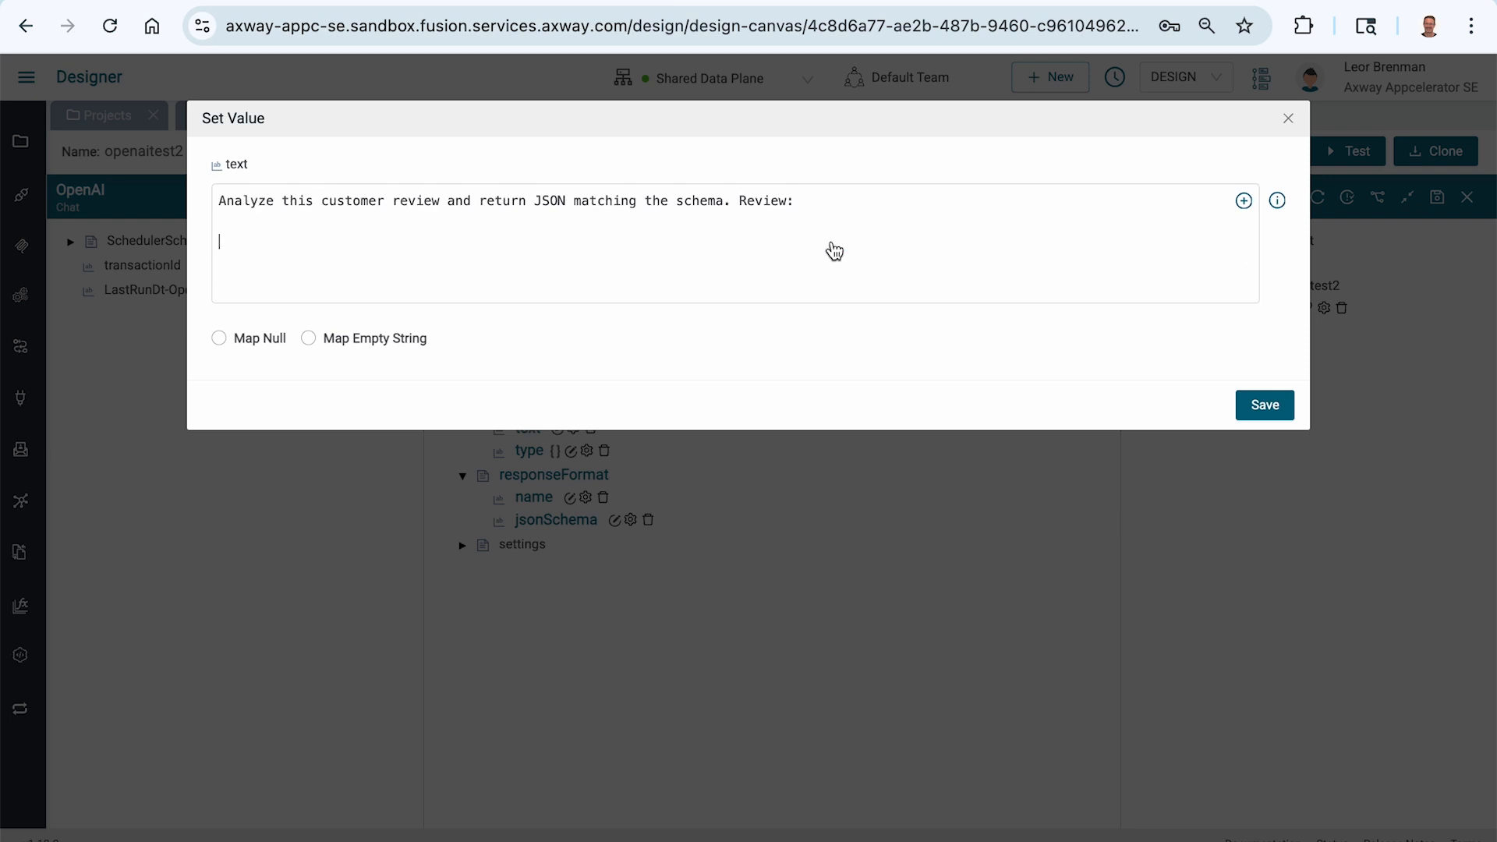
click(1243, 200)
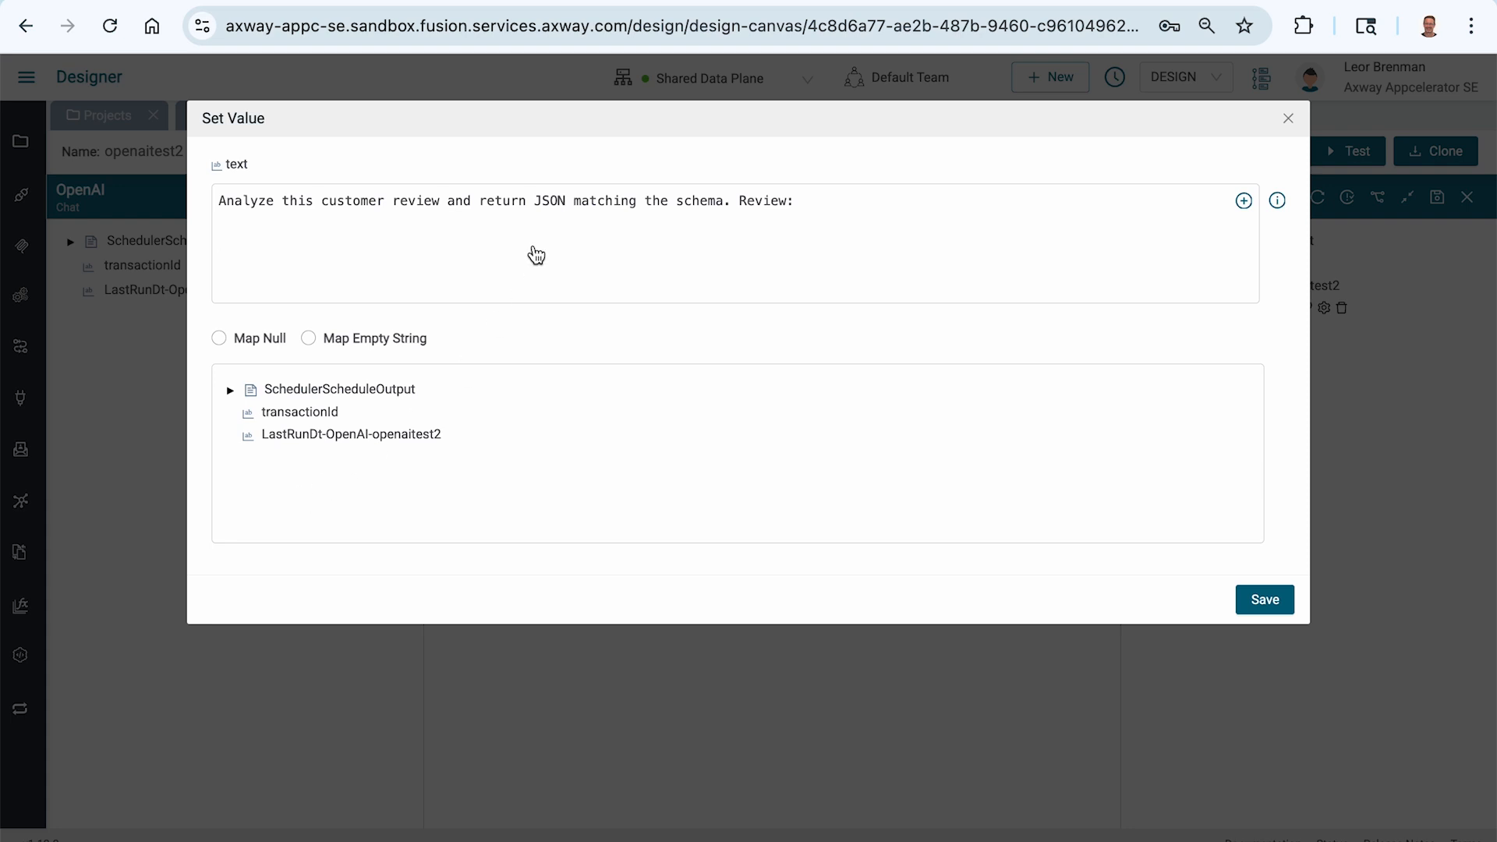
key(super+v)
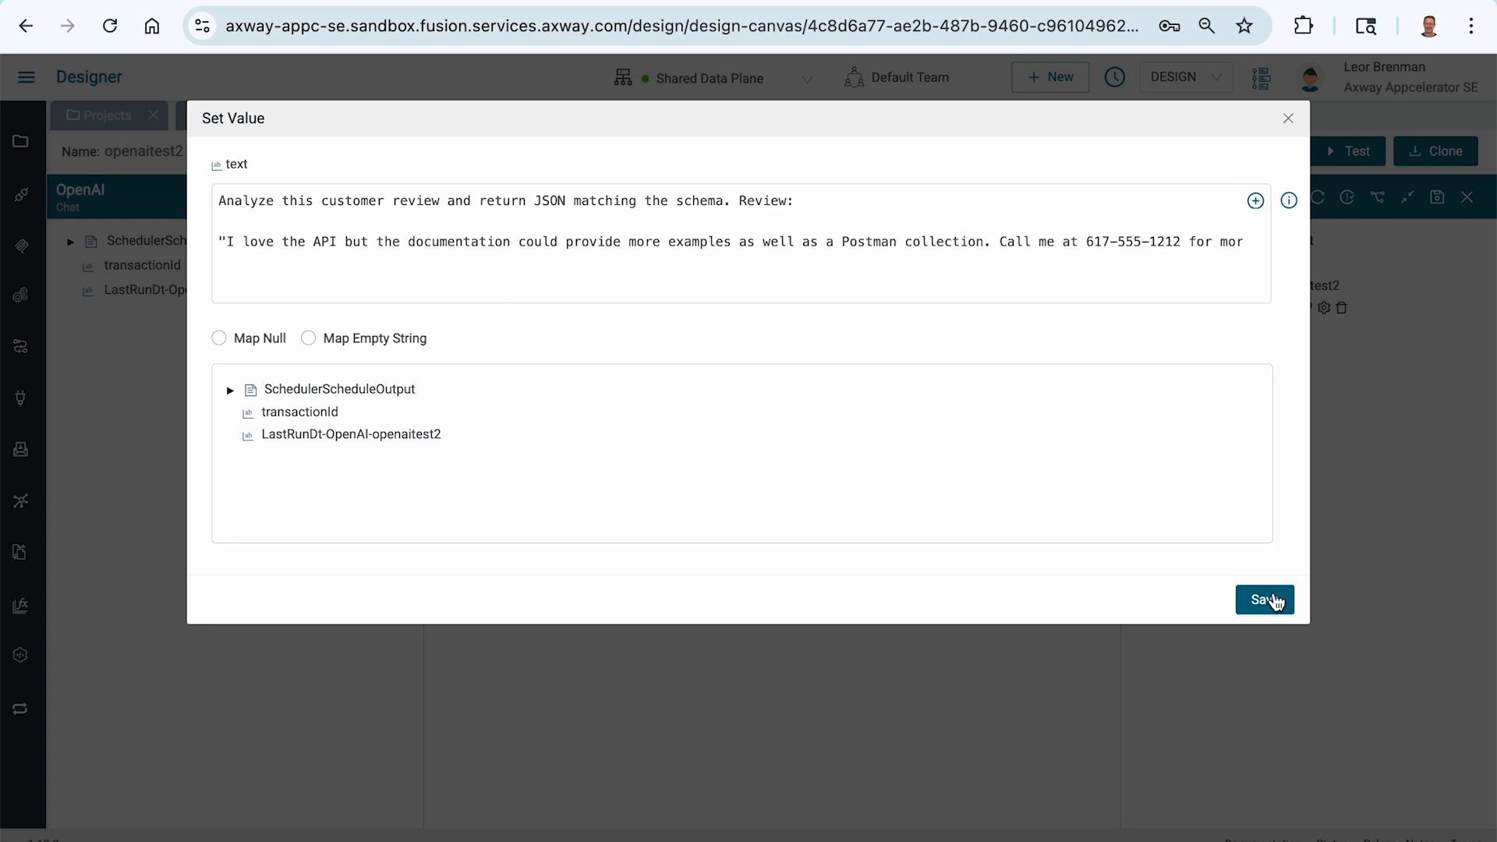
Save the message text and the OpenAI Chat step, and run a test of the openaitest2 integration
click(1269, 600)
click(1436, 197)
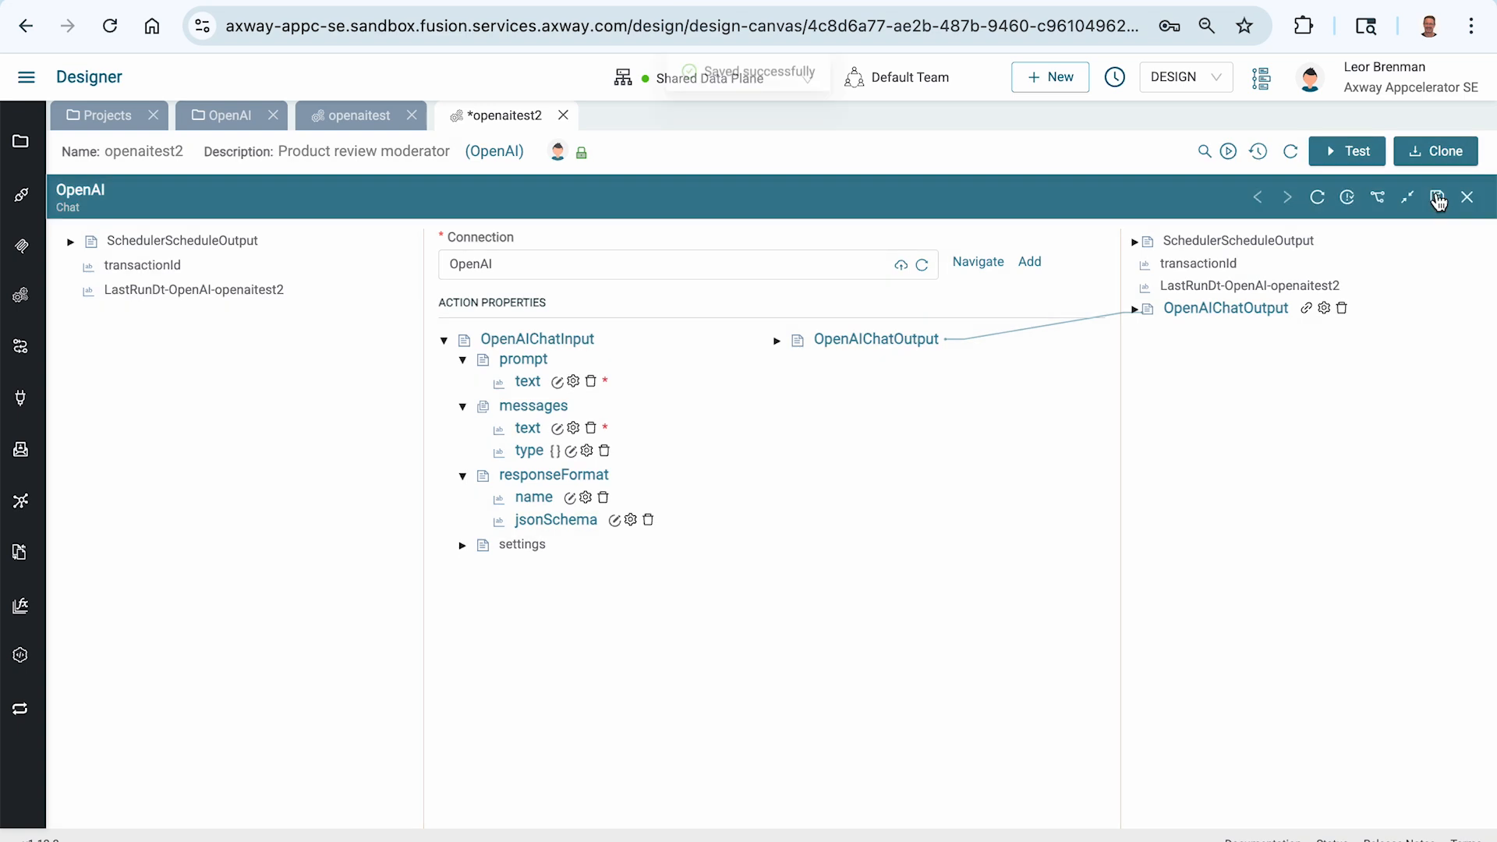
click(1353, 153)
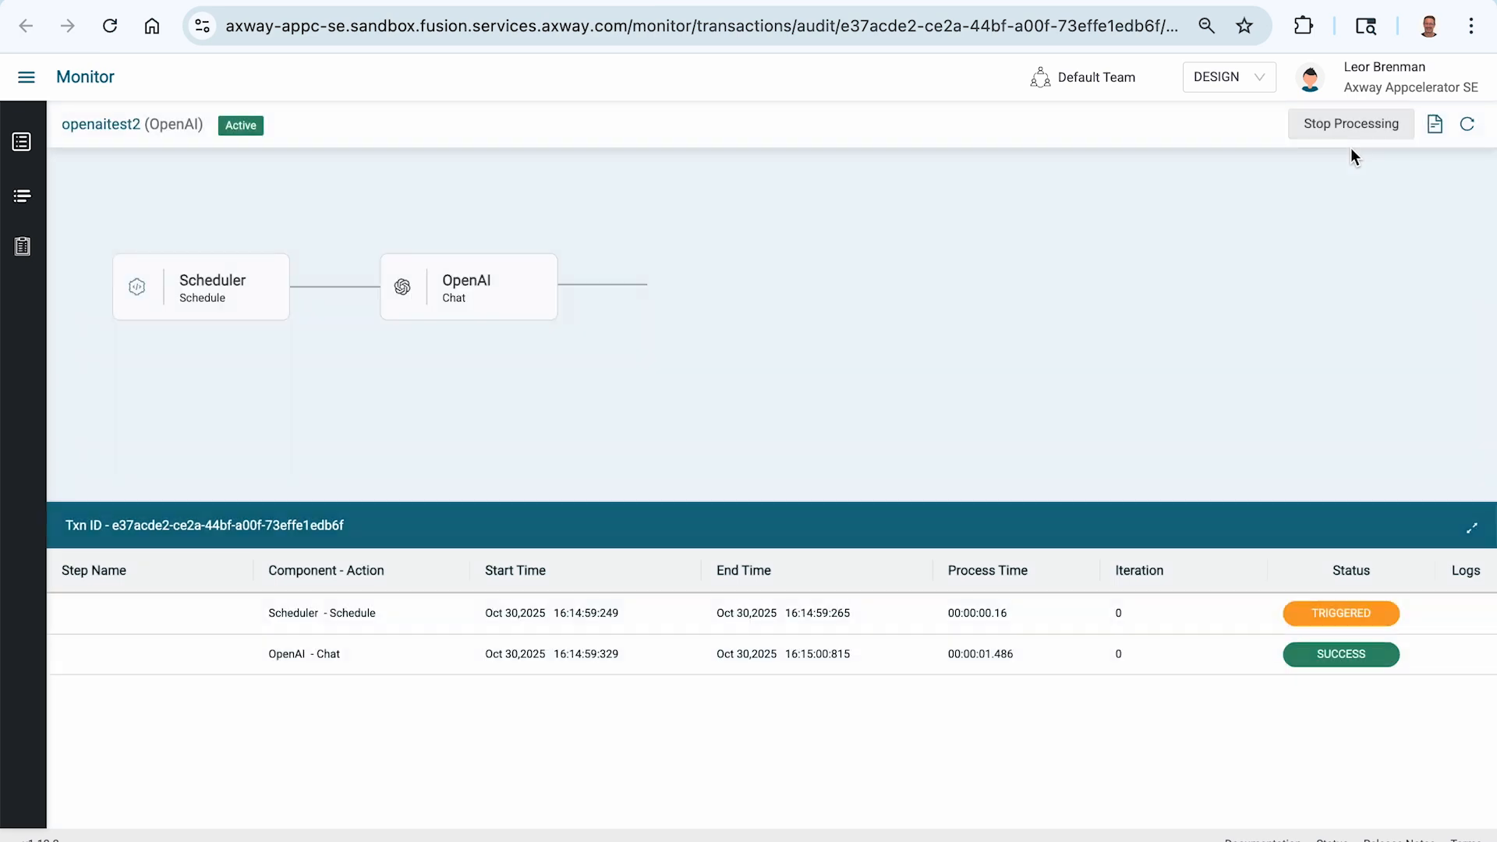
Open the OpenAI - Chat transaction details and copy the response message's JSON text from OpenAIChatOutput
click(690, 659)
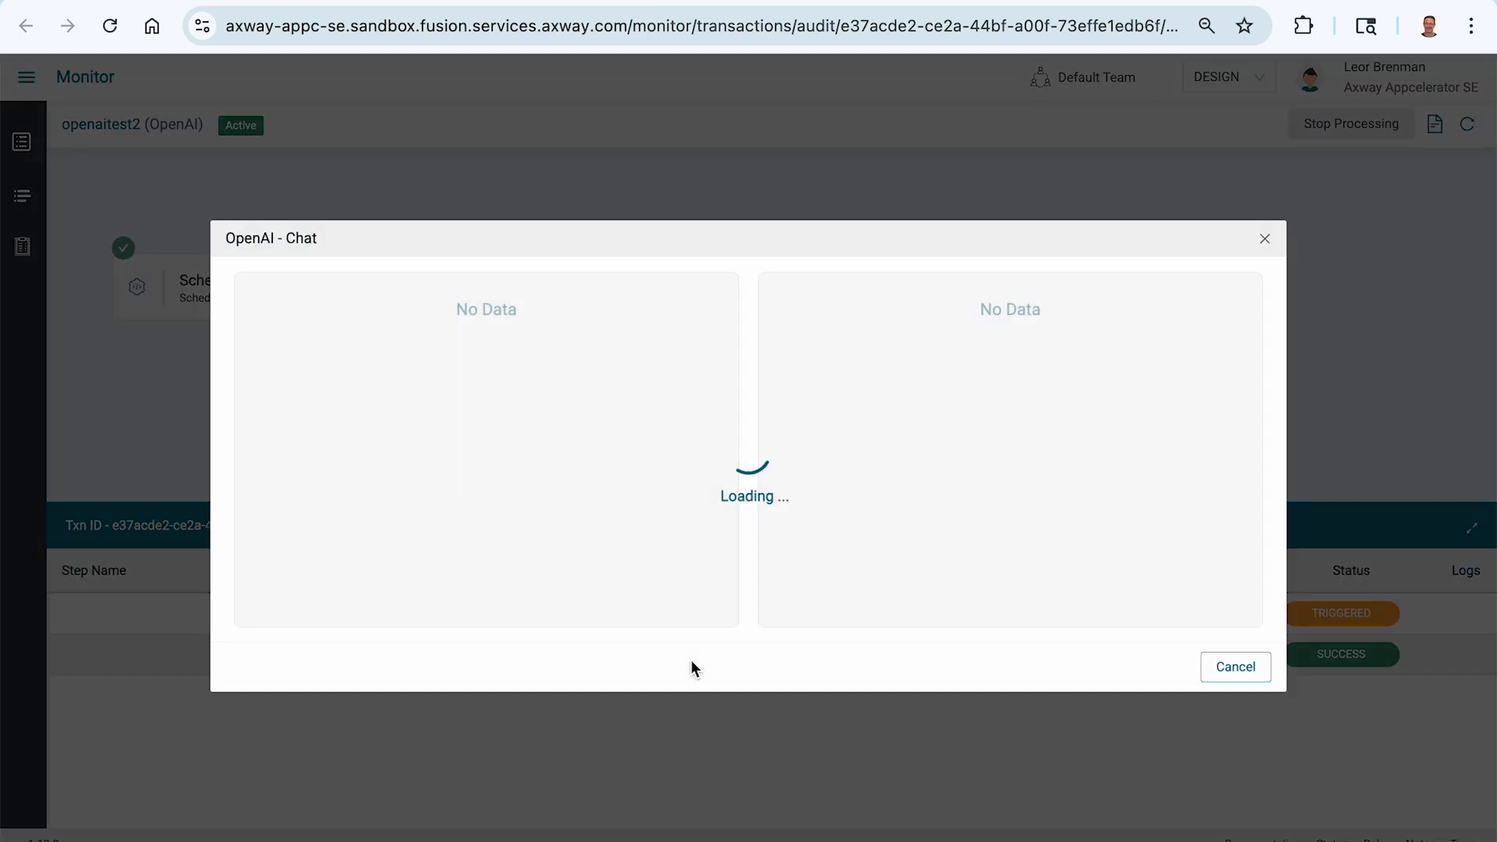
click(777, 390)
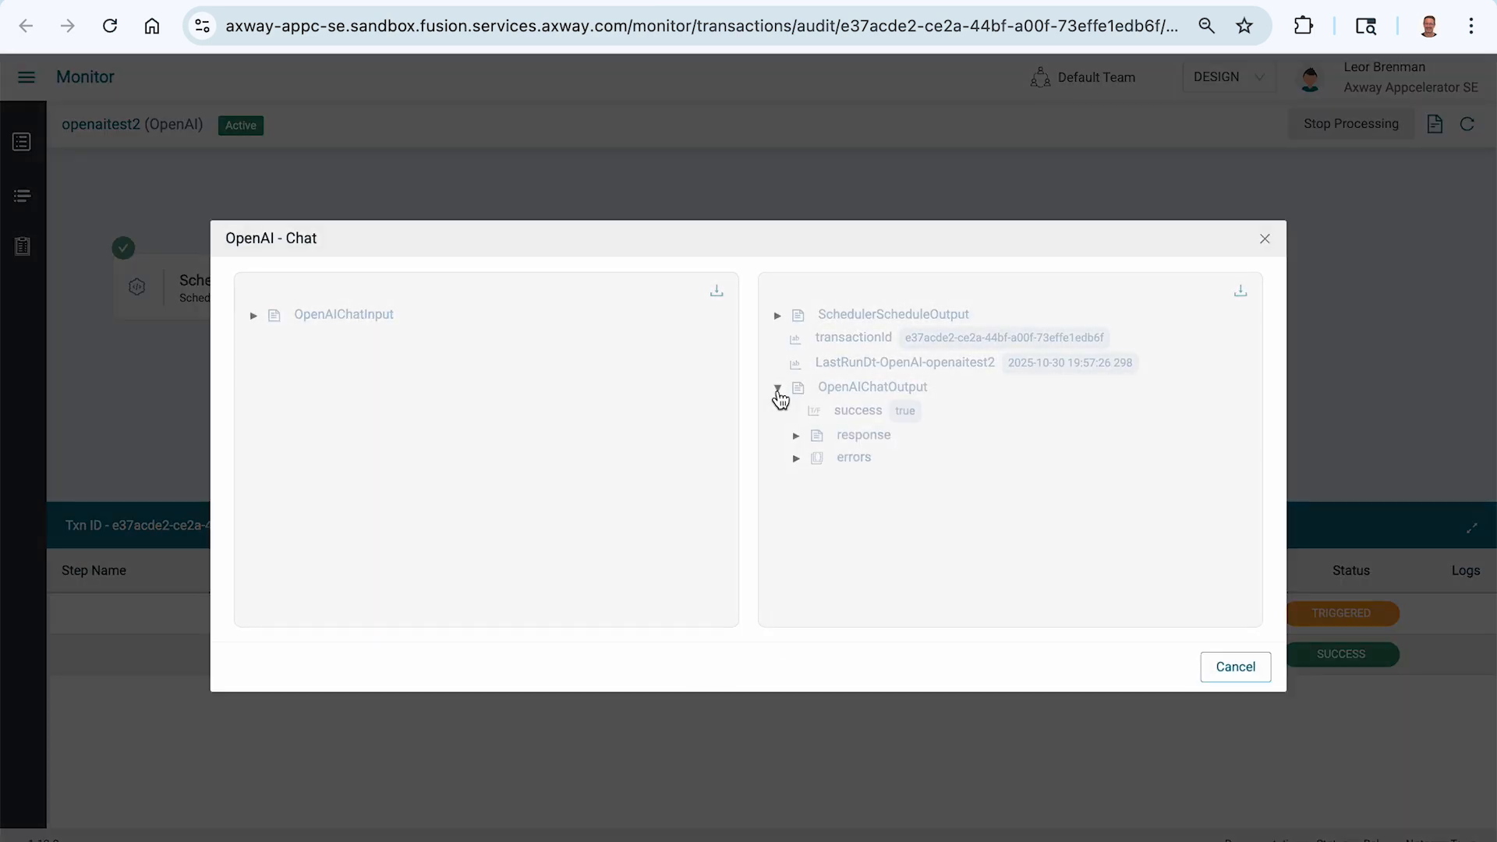
click(796, 435)
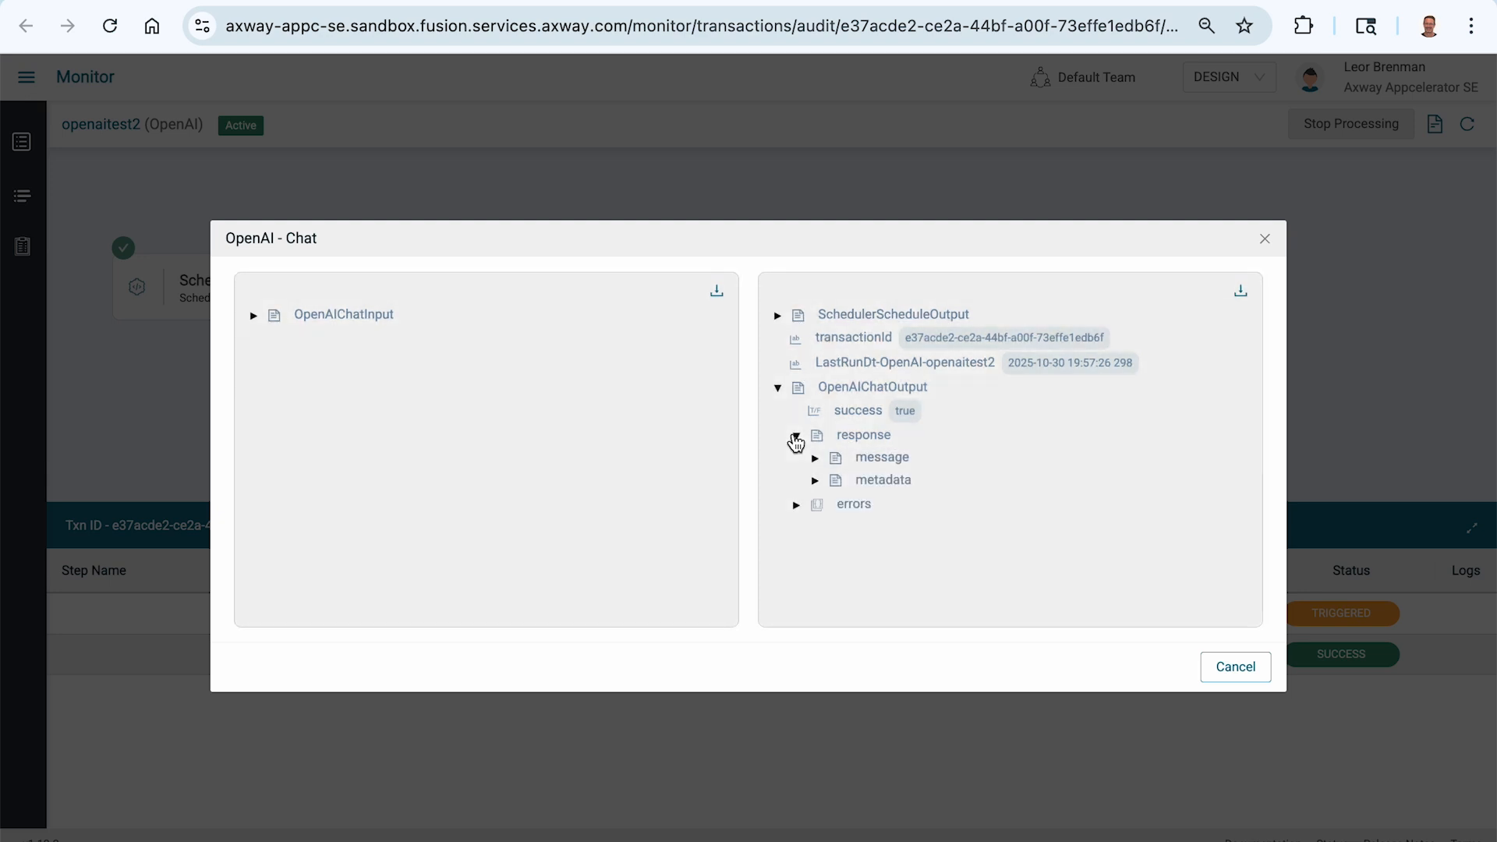
click(815, 458)
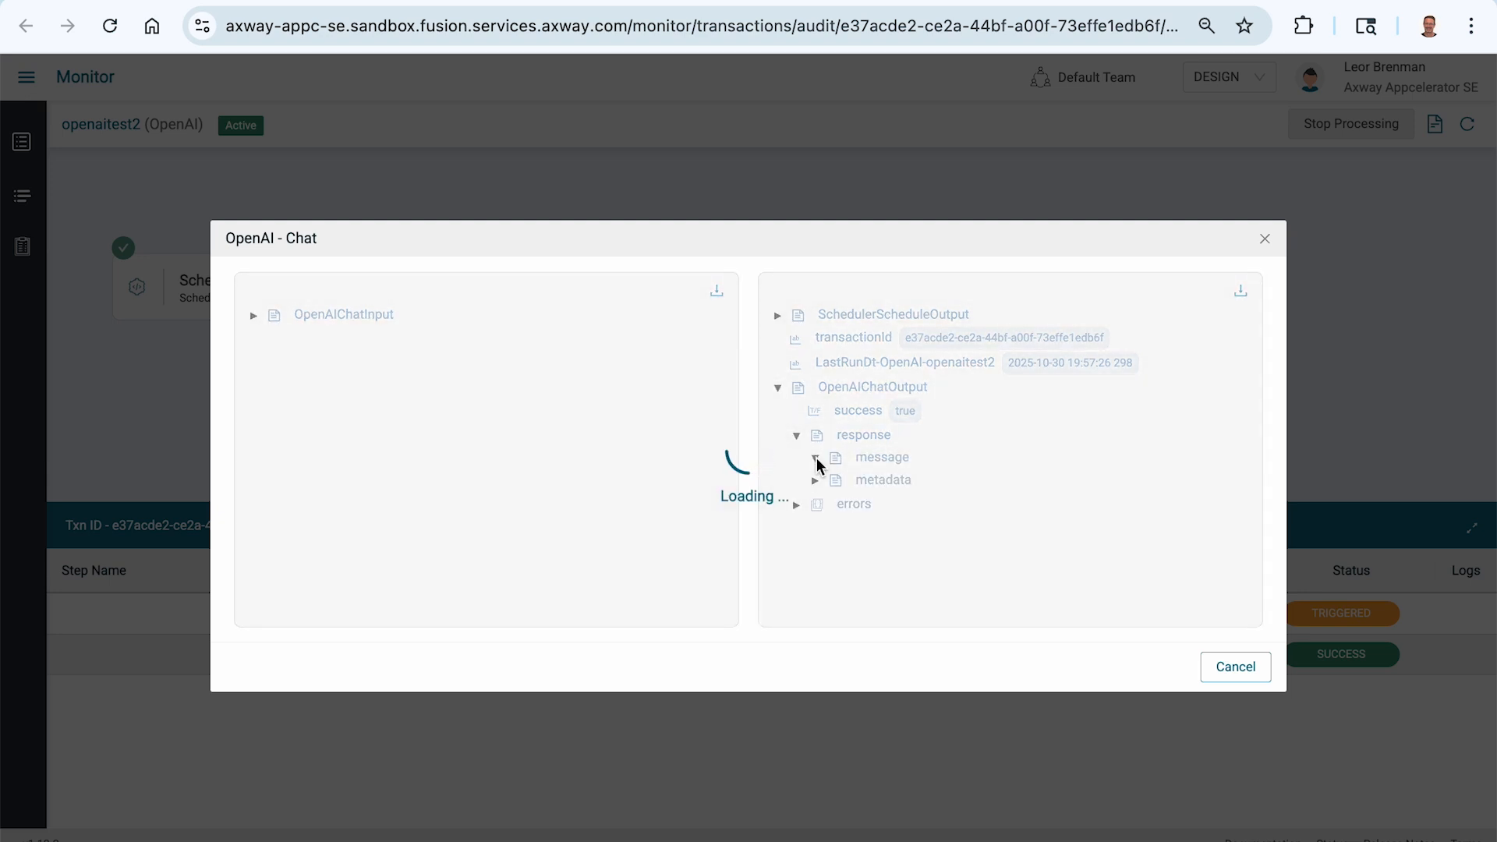
double_click(933, 507)
triple_click(933, 507)
key(super+c)
Switch to Visual Studio Code, insert the copied JSON response into a new untitled file, and format it
key(super+Tab)
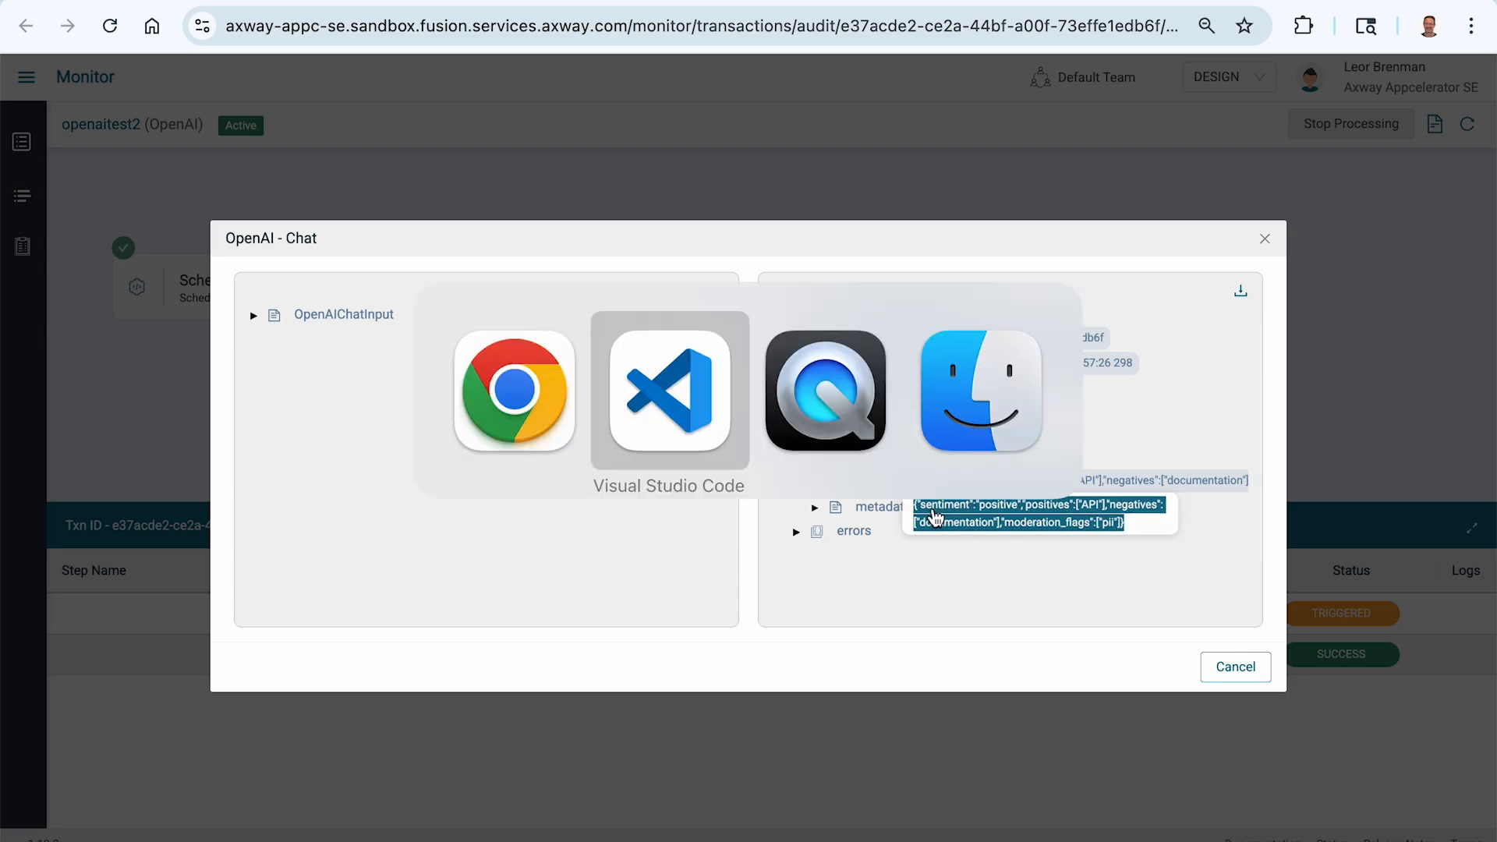
key(super+n)
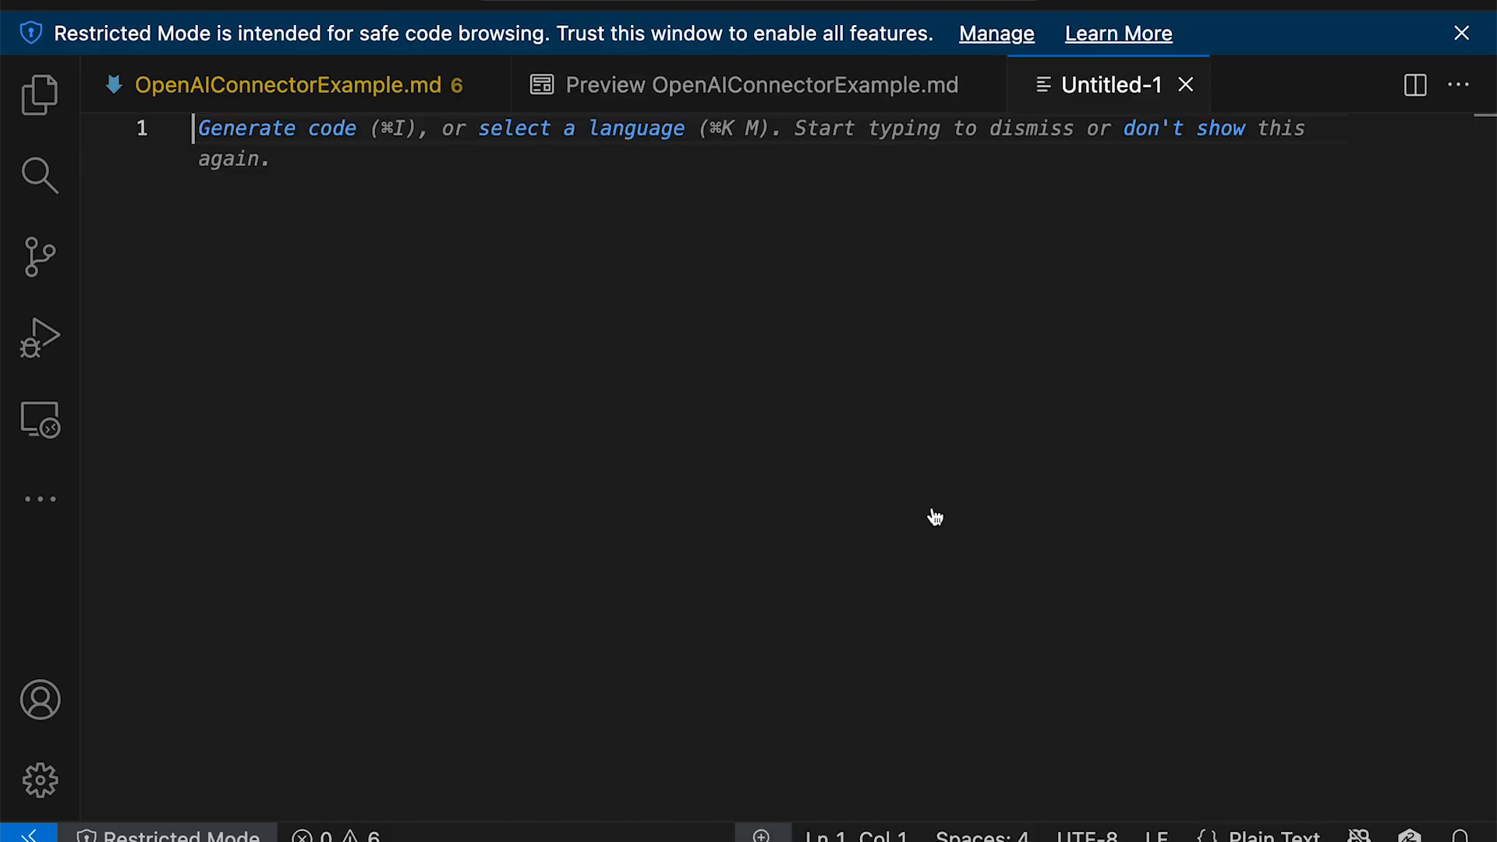
key(super+v)
key(super+a)
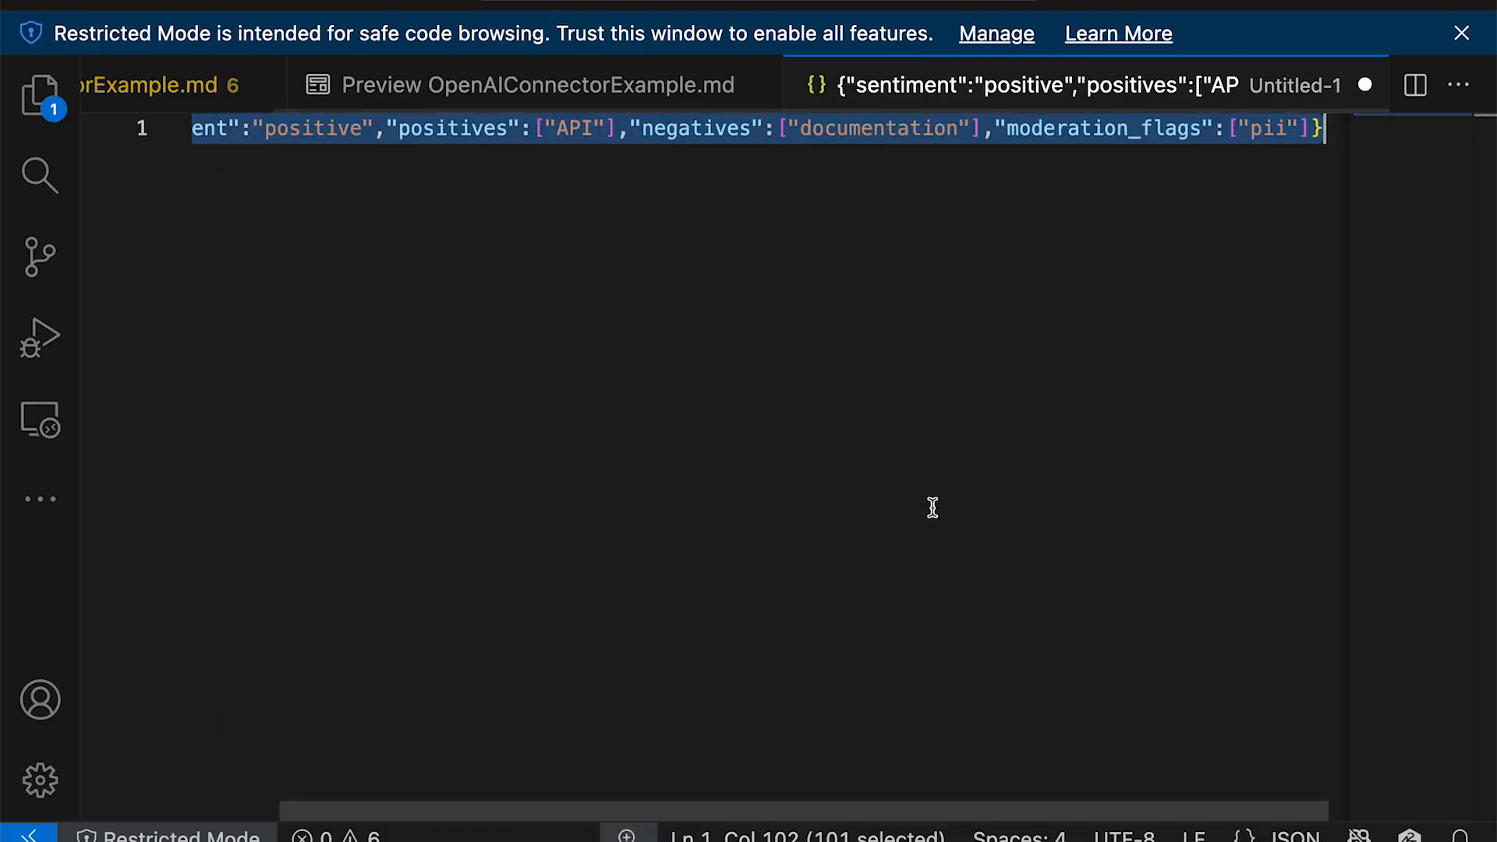
right_click(753, 126)
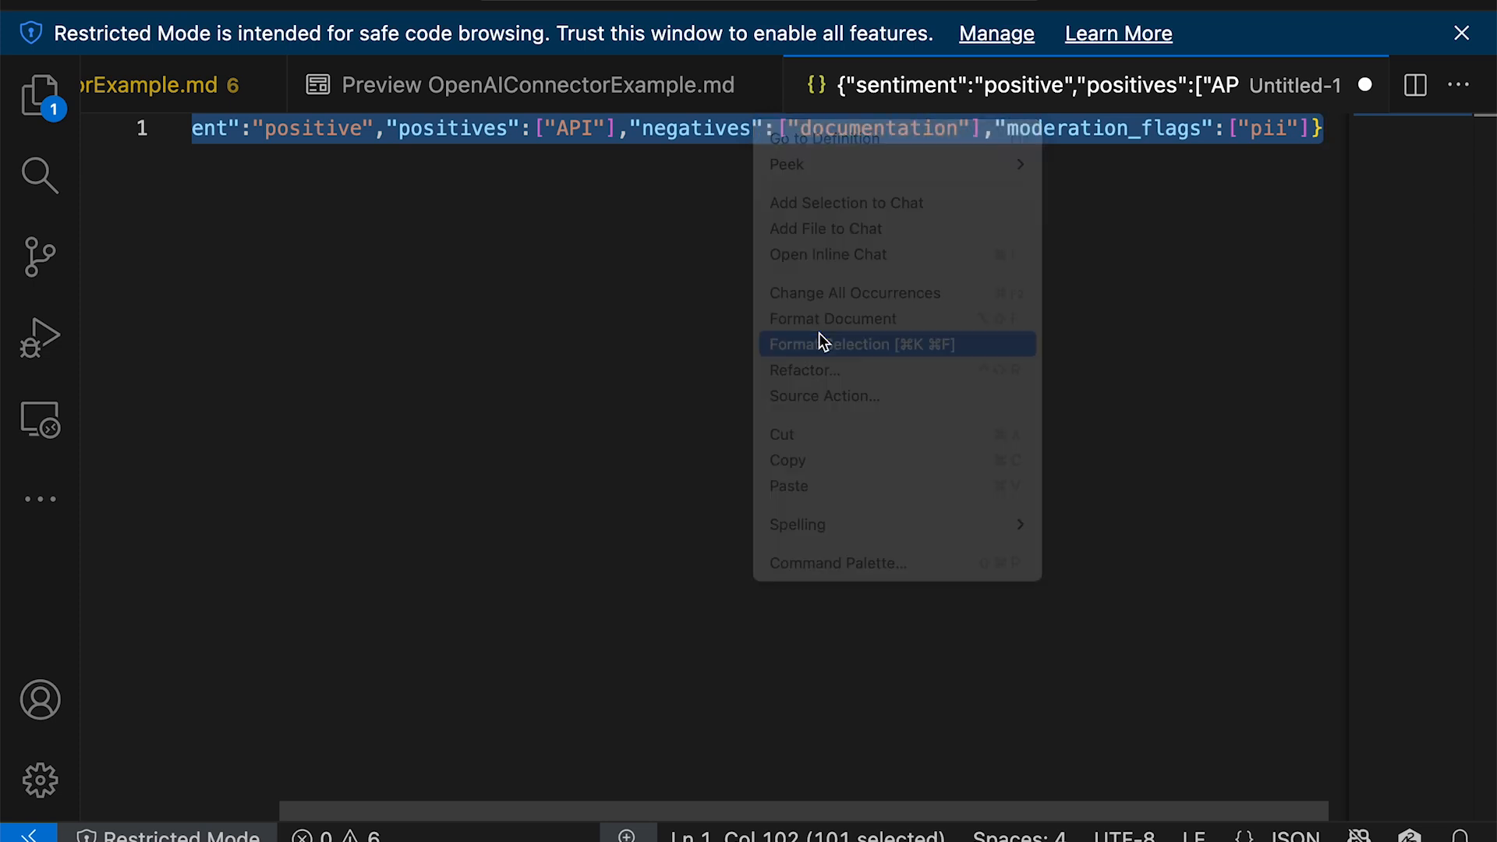
click(820, 344)
click(596, 556)
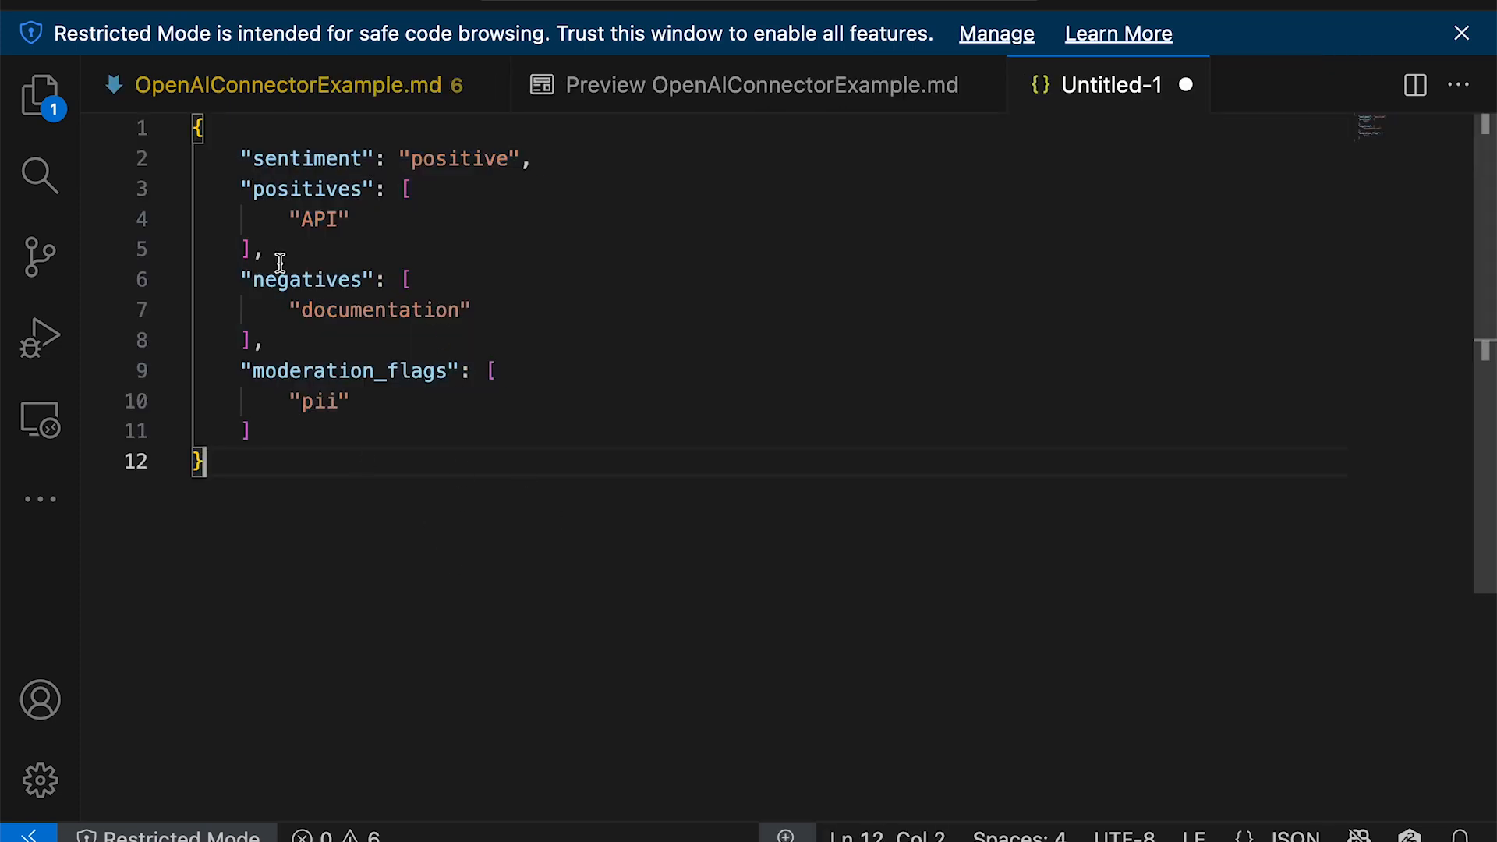